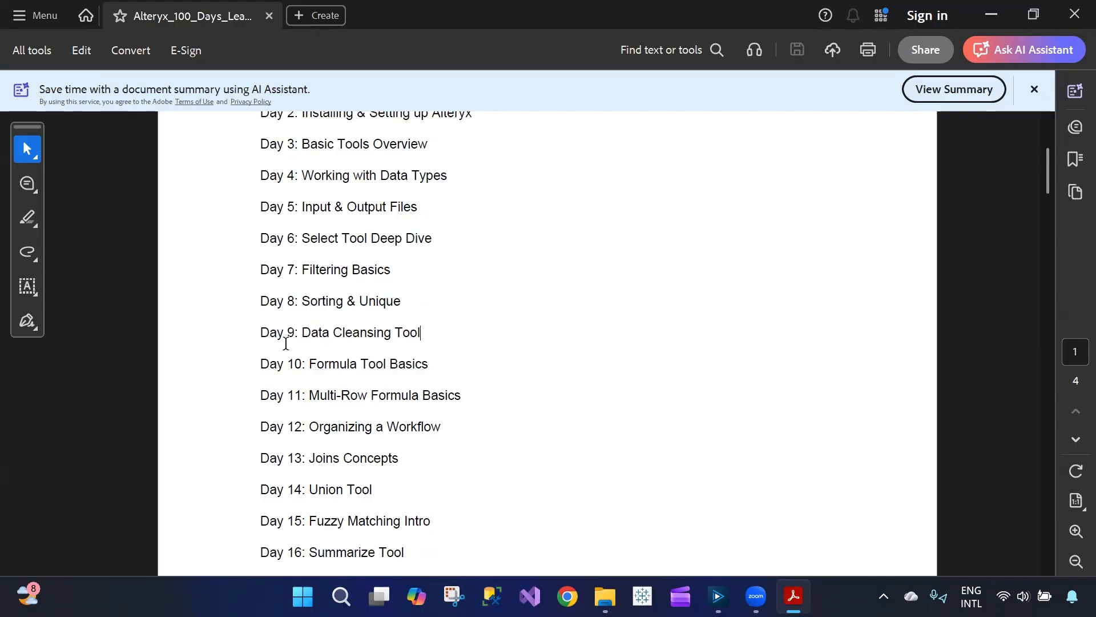
- Select the 'Day 9: Data Cleansing Tool' line and dismiss its options menu
left_click_drag(265, 332, 413, 334)
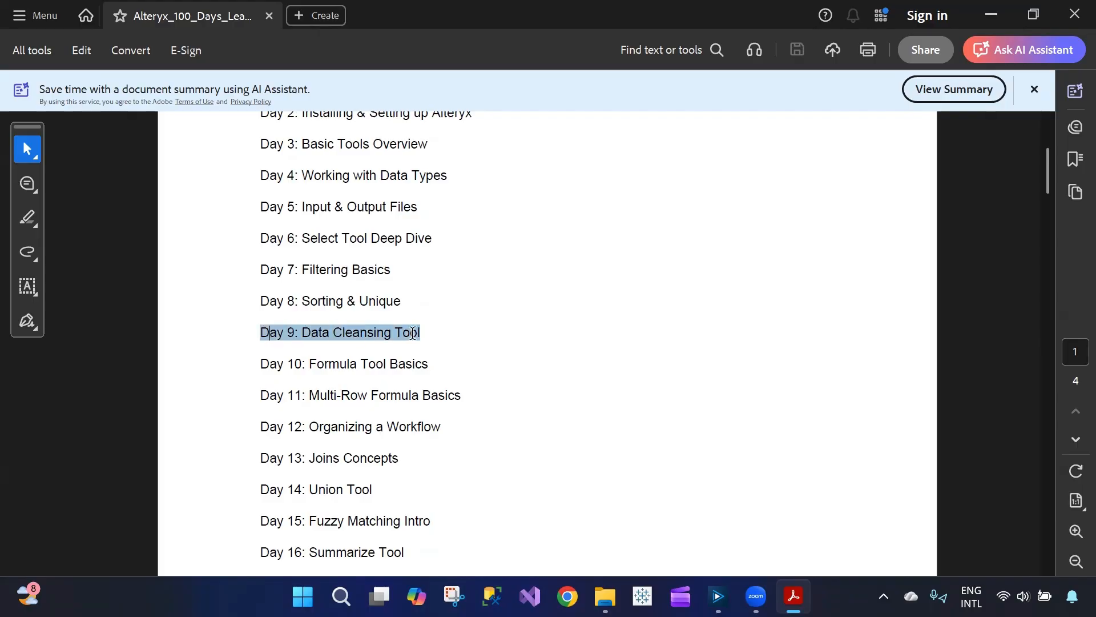
right_click(430, 333)
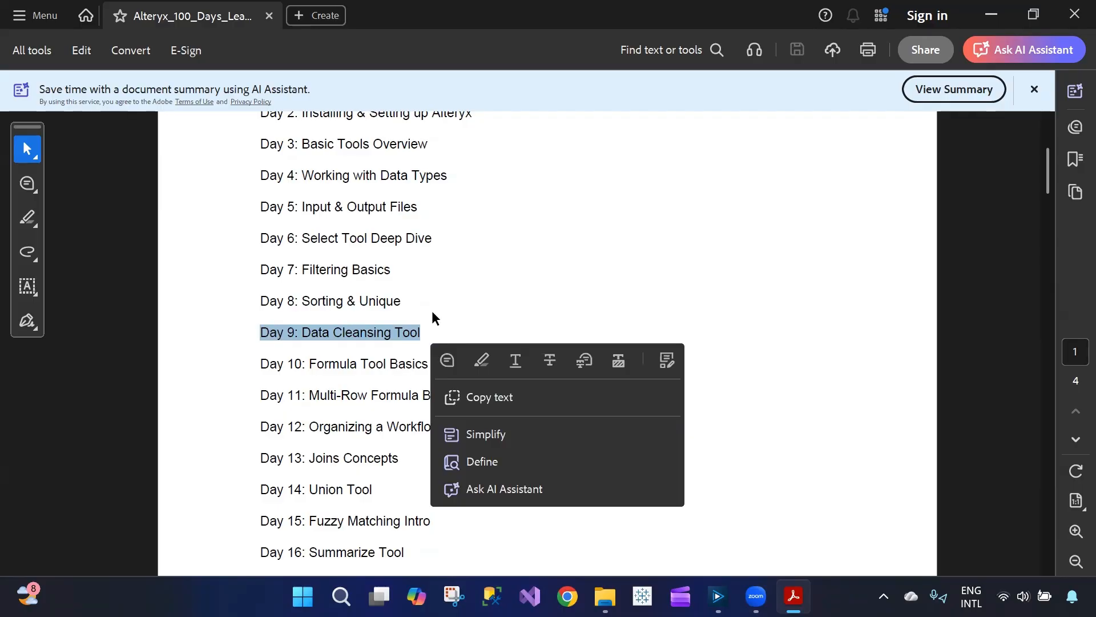
left_click(443, 332)
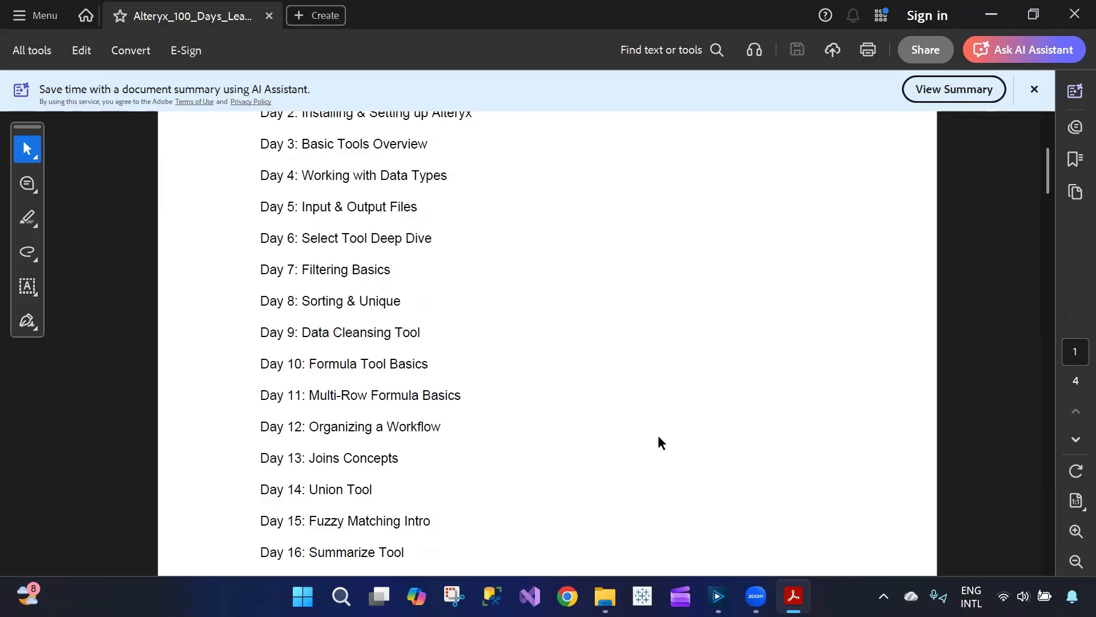
- Switch to Alteryx Designer and open the Data cleansing.yxmd workflow
left_click(717, 596)
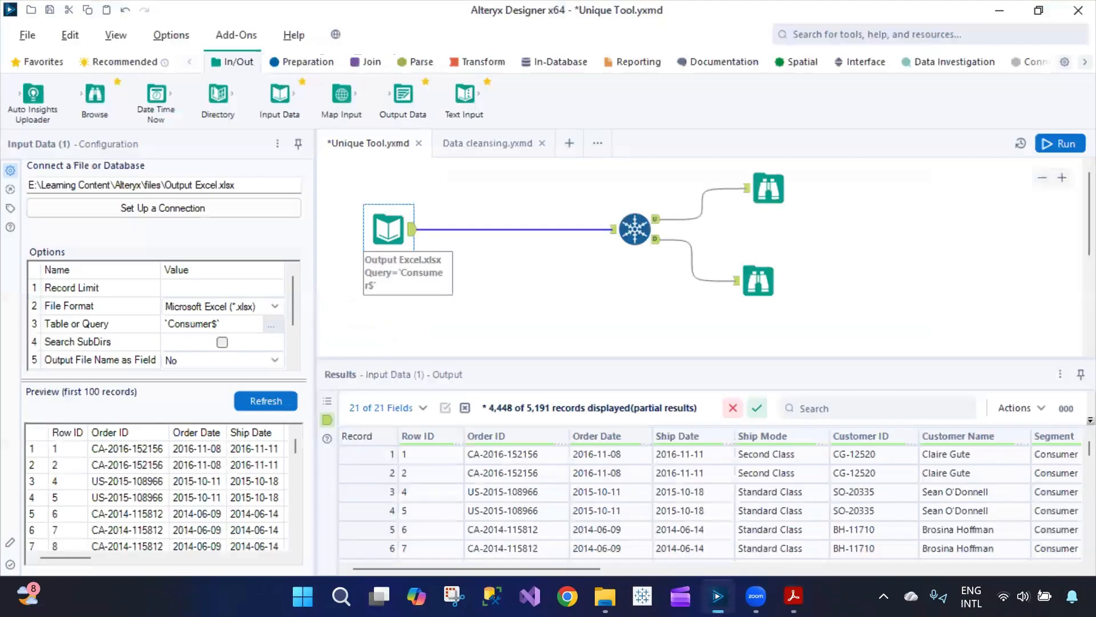
left_click(482, 149)
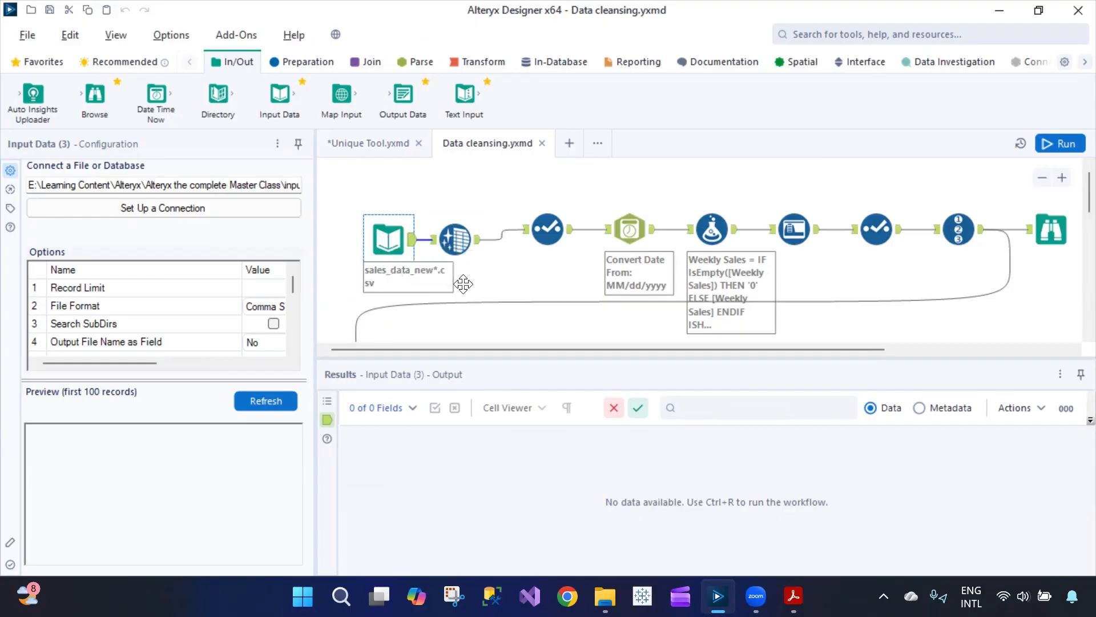
scroll(467, 274, "down", 3)
scroll(474, 280, "up", 3)
scroll(478, 282, "down", 3)
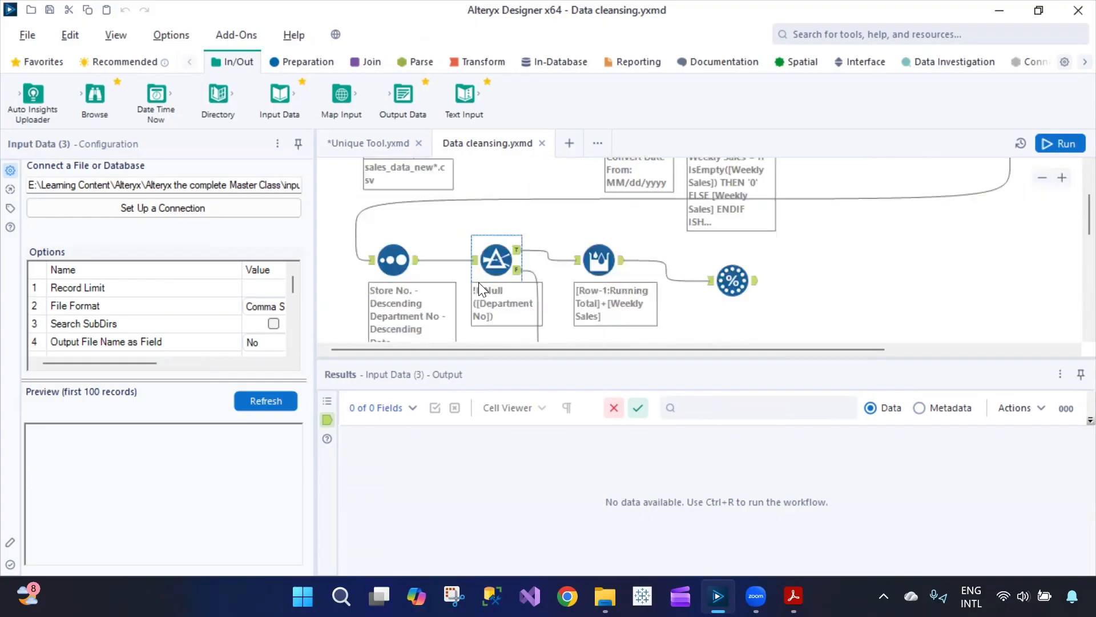
scroll(478, 285, "up", 3)
- Inspect the Data Cleansing, Select, Convert Date, Weekly Sales, Auto Field, Select and Record ID tool settings
left_click(455, 237)
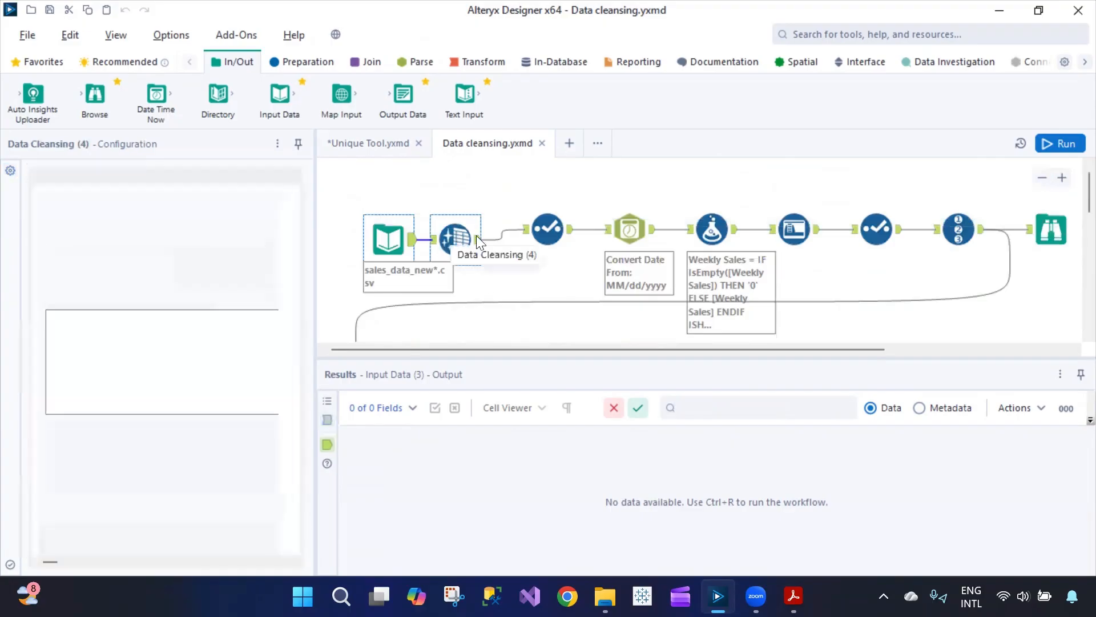
left_click(536, 237)
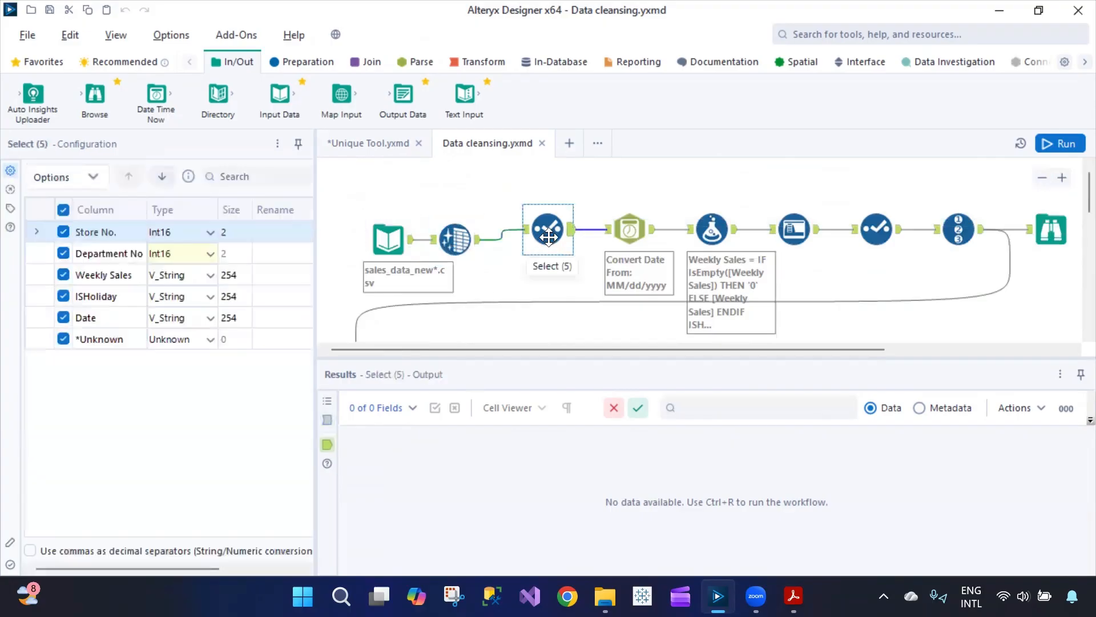
left_click(630, 231)
left_click(713, 231)
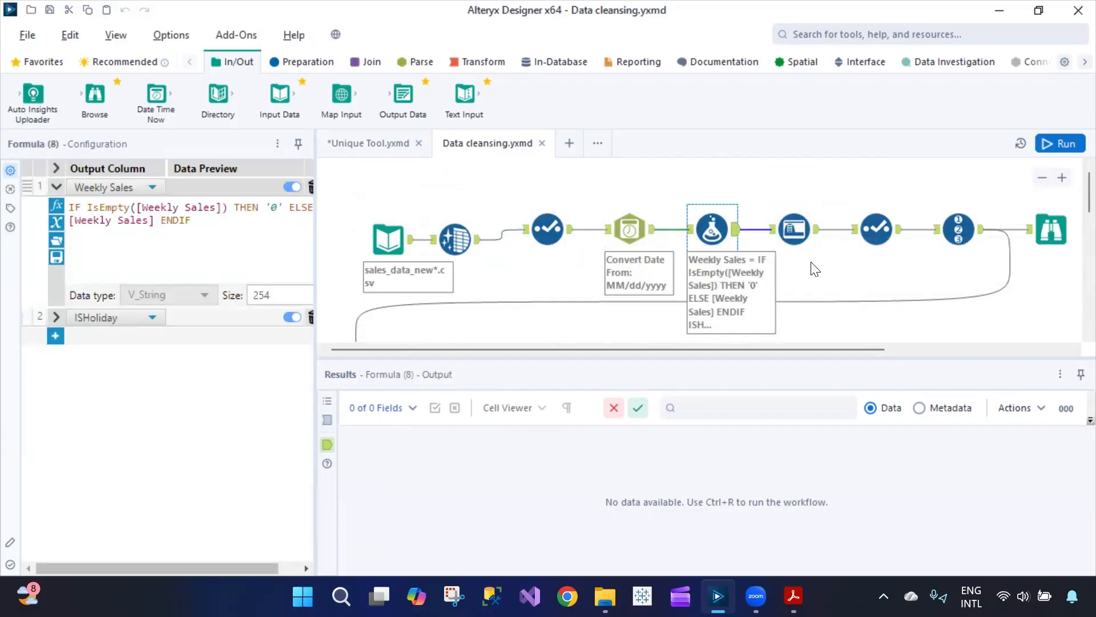
left_click(801, 232)
left_click(869, 232)
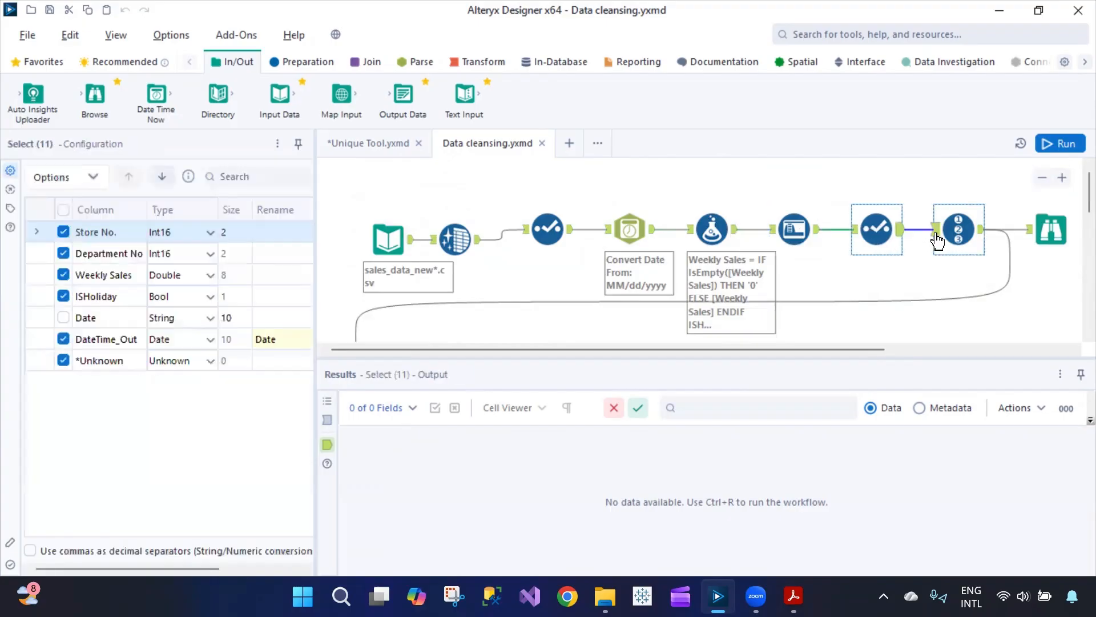
left_click(958, 232)
- Run the workflow, processing 50,000 records with 11 field conversion errors
scroll(879, 274, "down", 5)
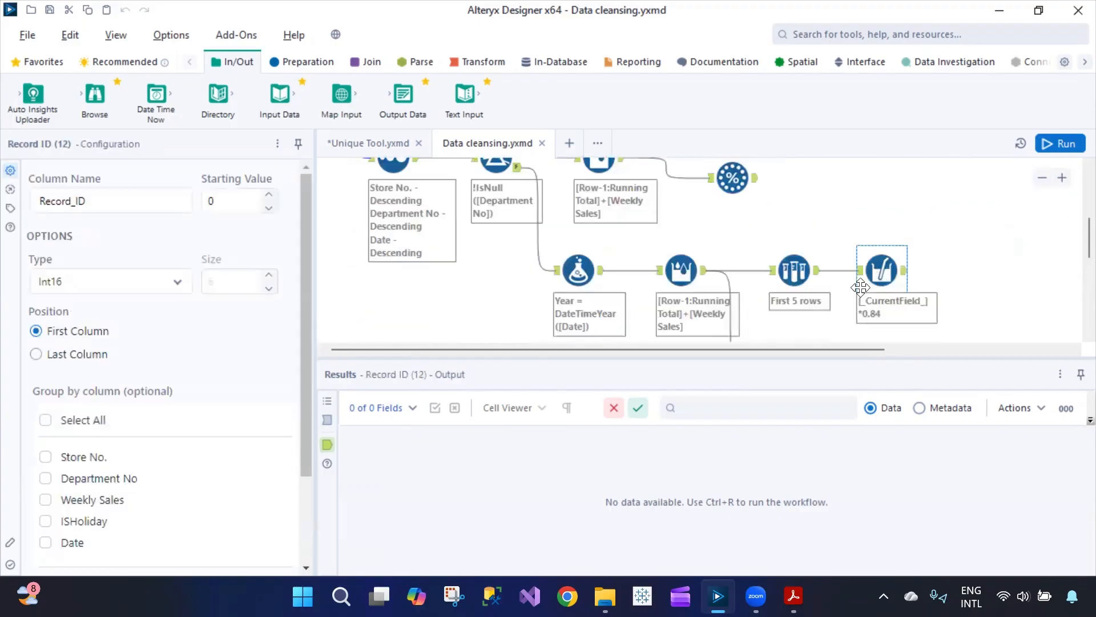
scroll(740, 304, "up", 3)
scroll(734, 325, "down", 1)
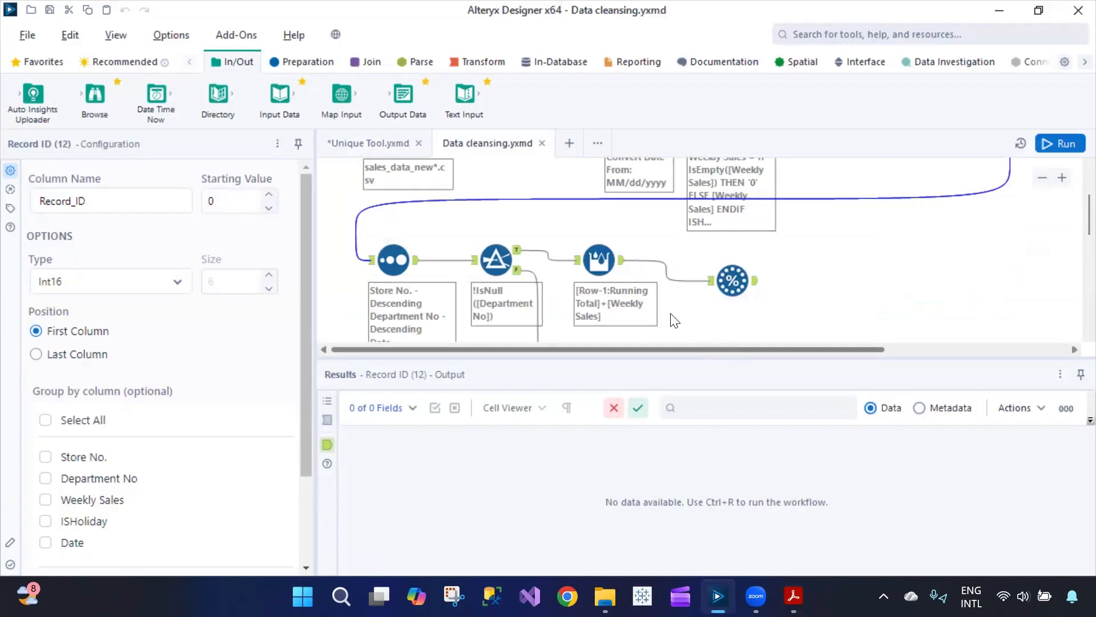
scroll(695, 331, "down", 3)
scroll(695, 331, "up", 1)
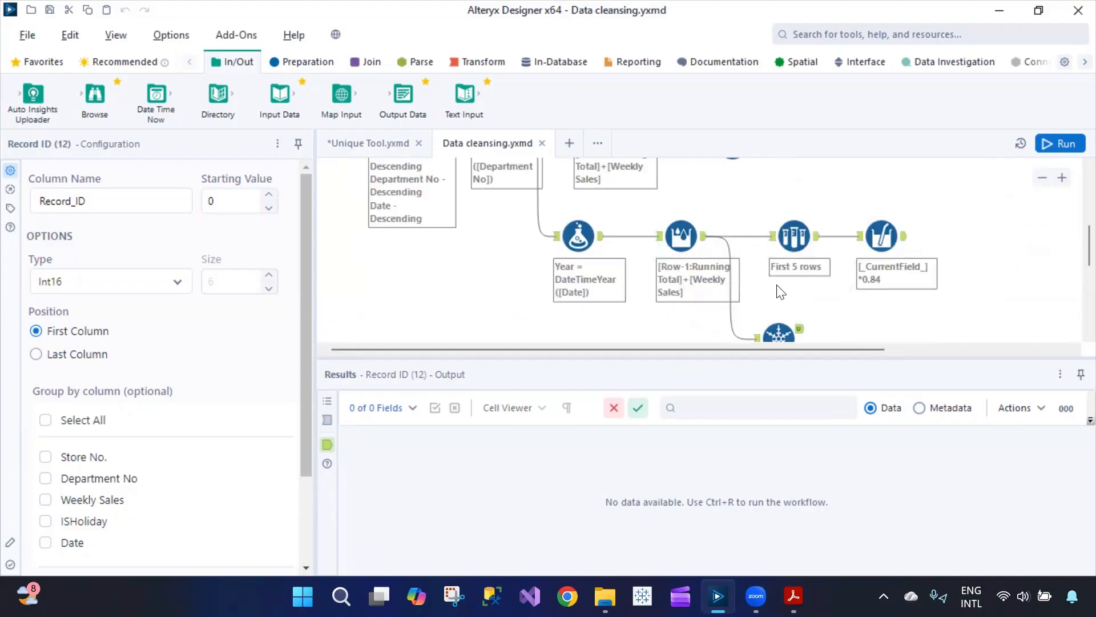
scroll(775, 286, "up", 2)
scroll(799, 288, "down", 1)
scroll(827, 291, "up", 5)
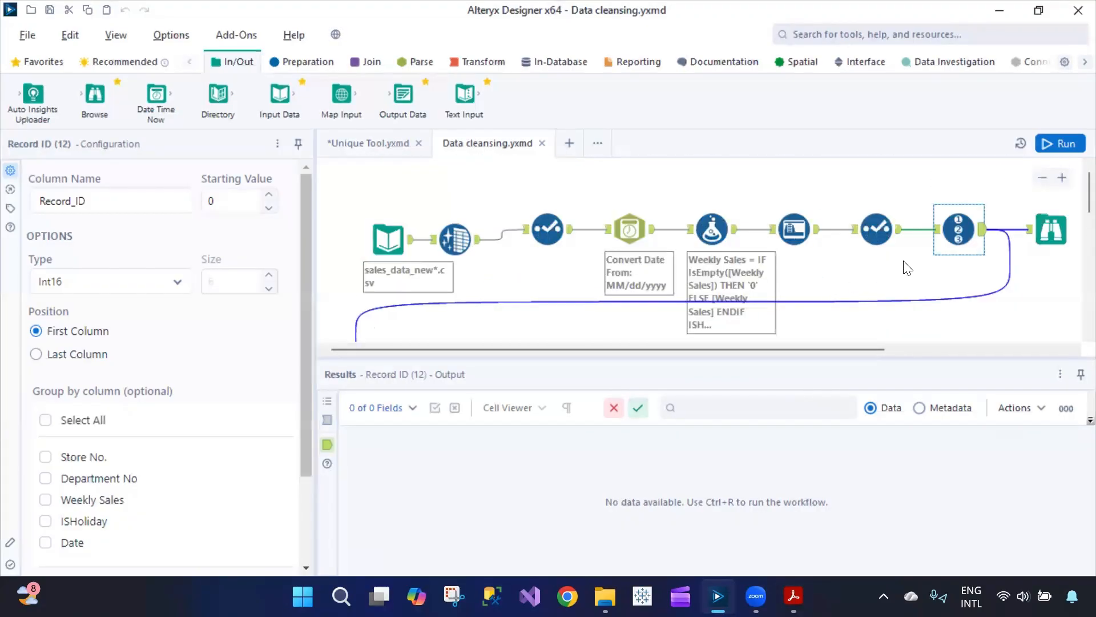
left_click(1060, 144)
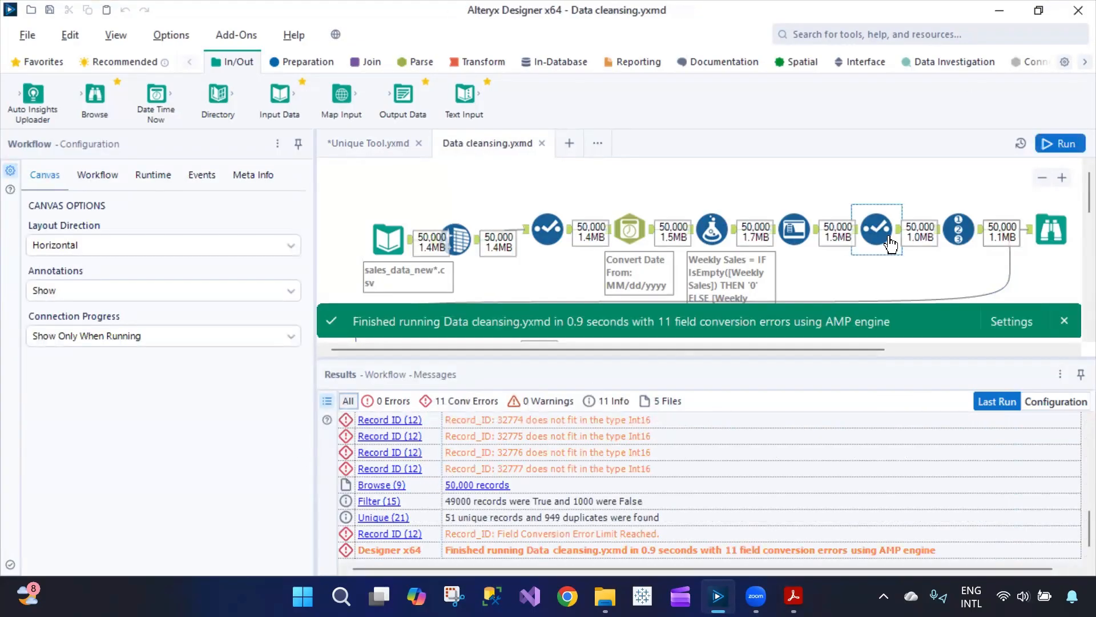
- Review the Browse output and the Unique tool's results: 51 unique records and 949 duplicates
scroll(890, 244, "down", 7)
scroll(895, 245, "up", 7)
left_click(1055, 232)
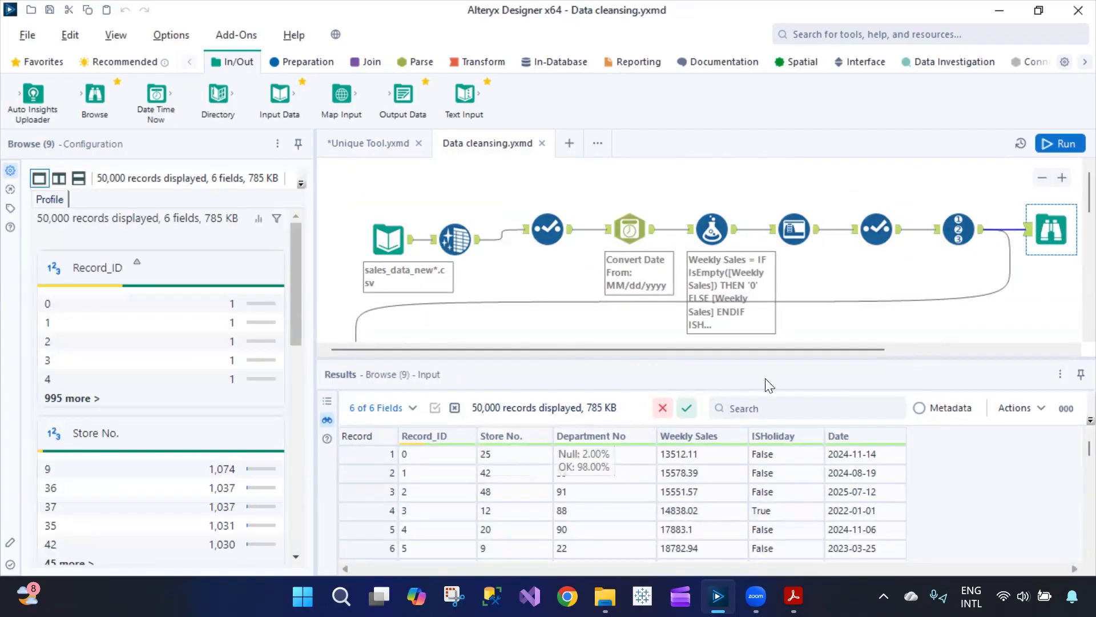
scroll(657, 293, "down", 3)
scroll(605, 297, "down", 3)
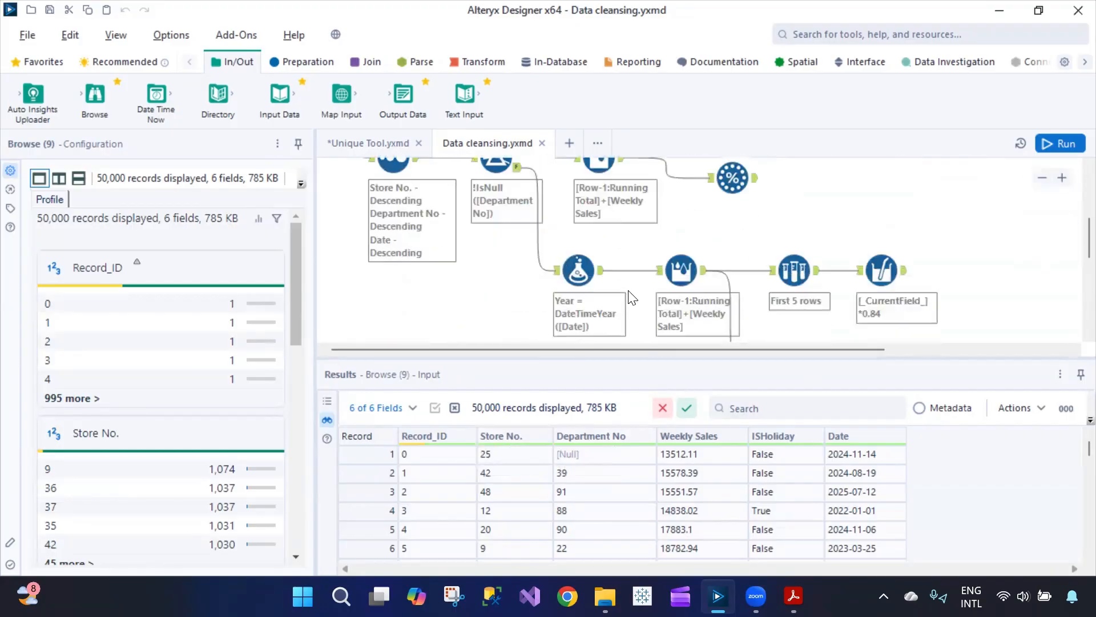
scroll(818, 297, "down", 2)
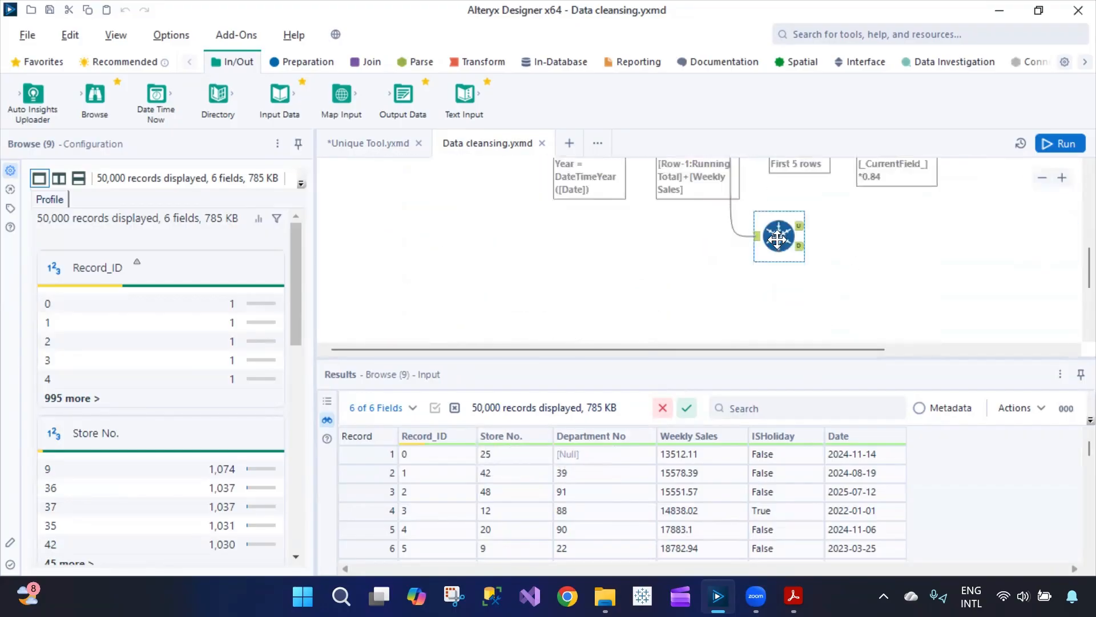
left_click(779, 236)
scroll(603, 292, "up", 8)
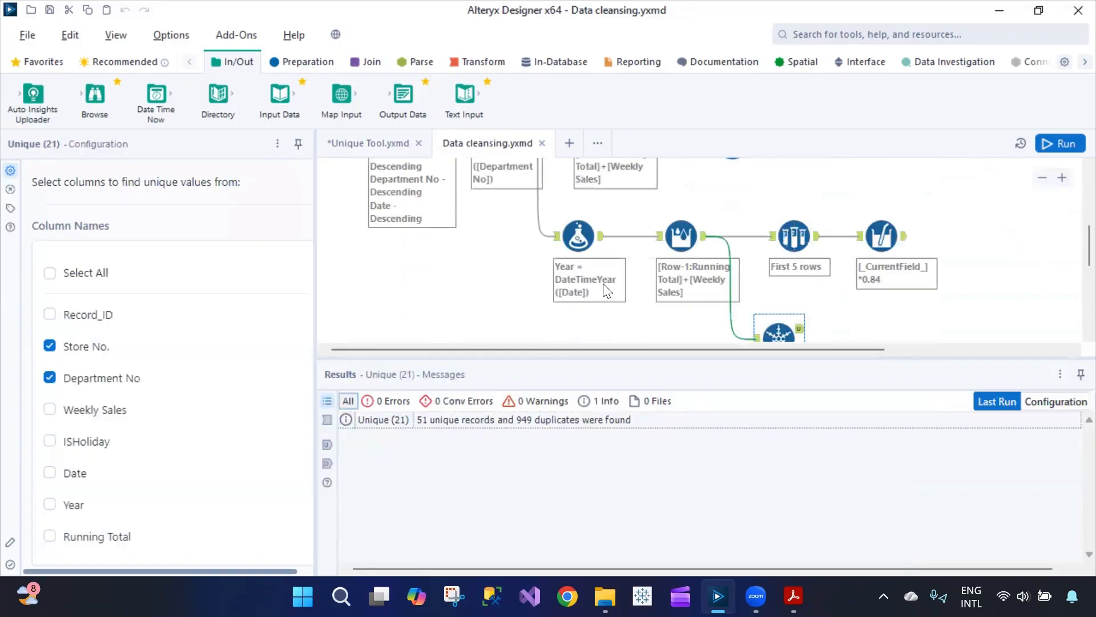
- Glance at the Unique Tool workflow, come back, and show the Preparation tools
left_click(382, 150)
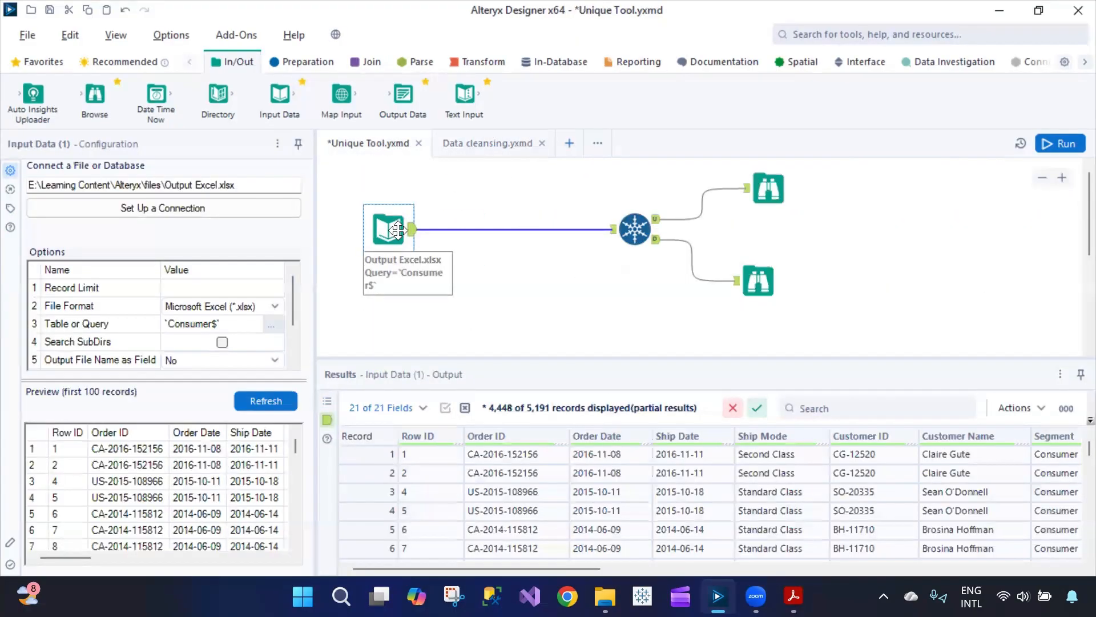
left_click(507, 143)
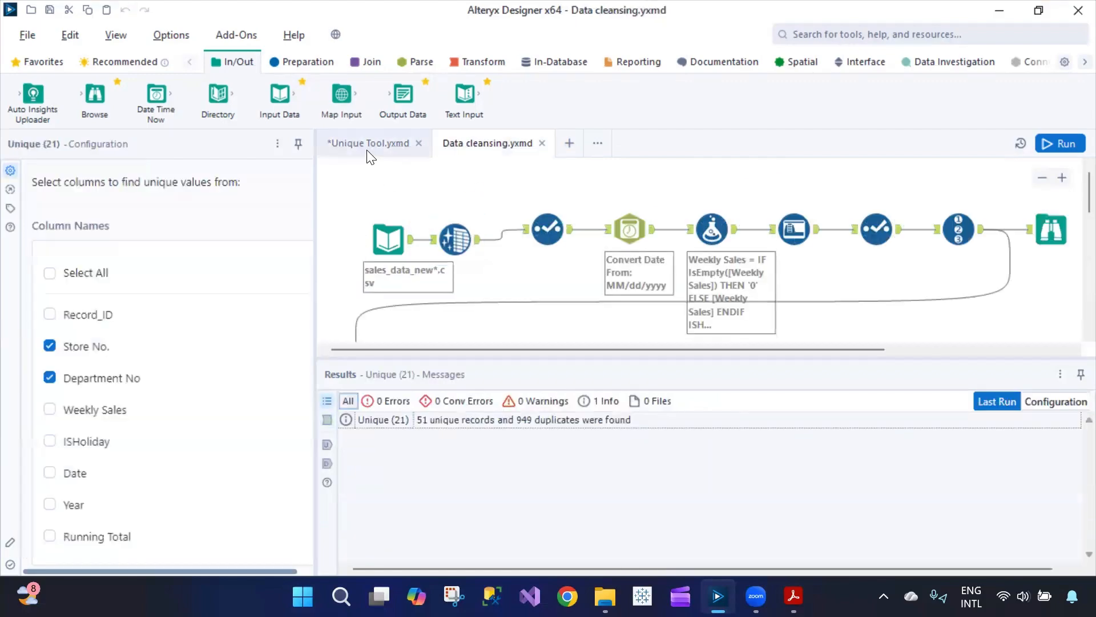
left_click(297, 62)
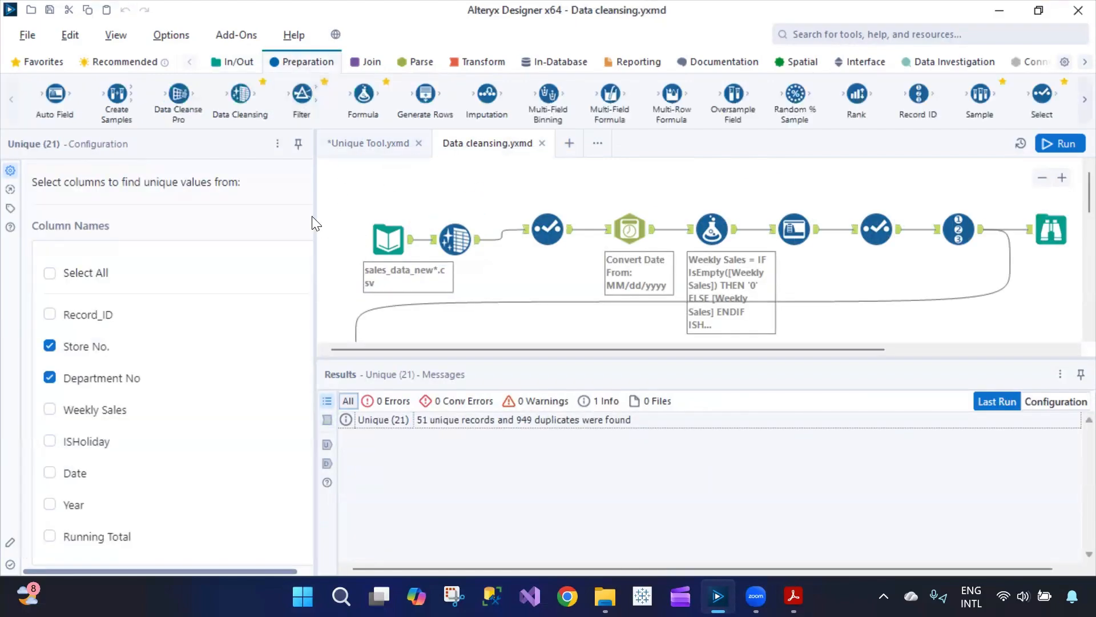
- Start a new workflow and place a Data Cleansing tool on its canvas
left_click(569, 143)
left_click_drag(241, 94, 507, 214)
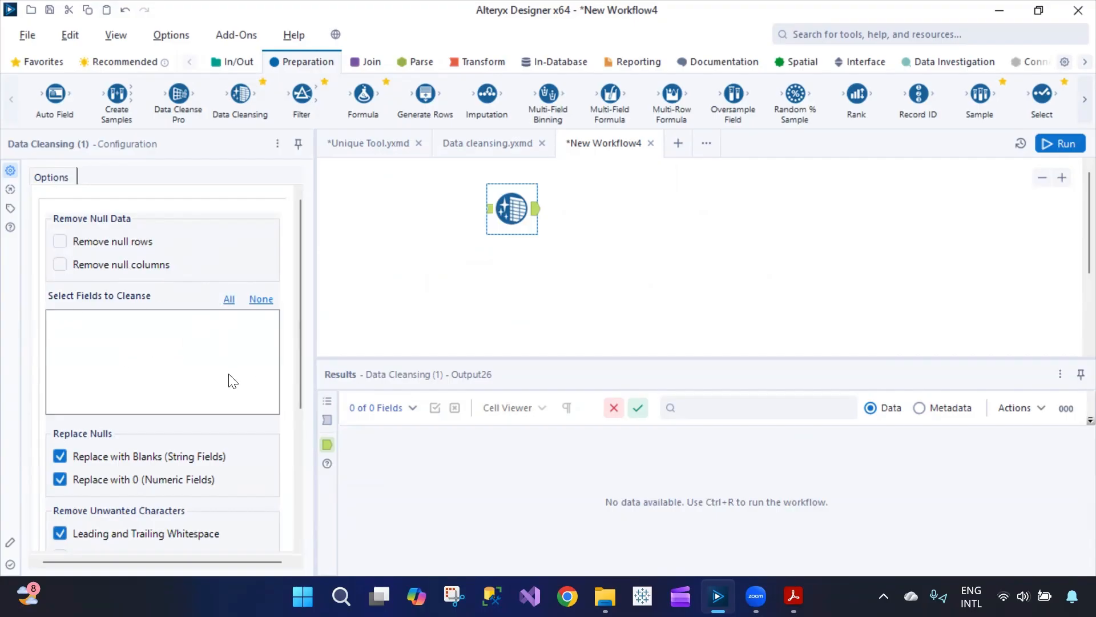
scroll(223, 482, "down", 4)
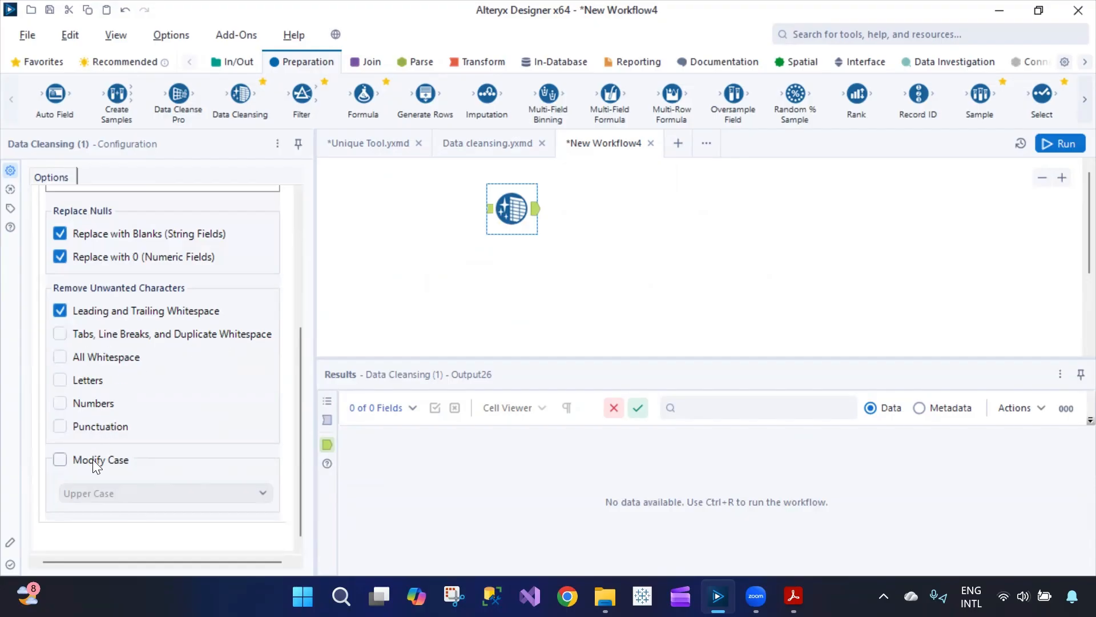
- Enable Modify Case on the Data Cleansing tool with Upper Case selected
left_click(62, 460)
left_click(163, 492)
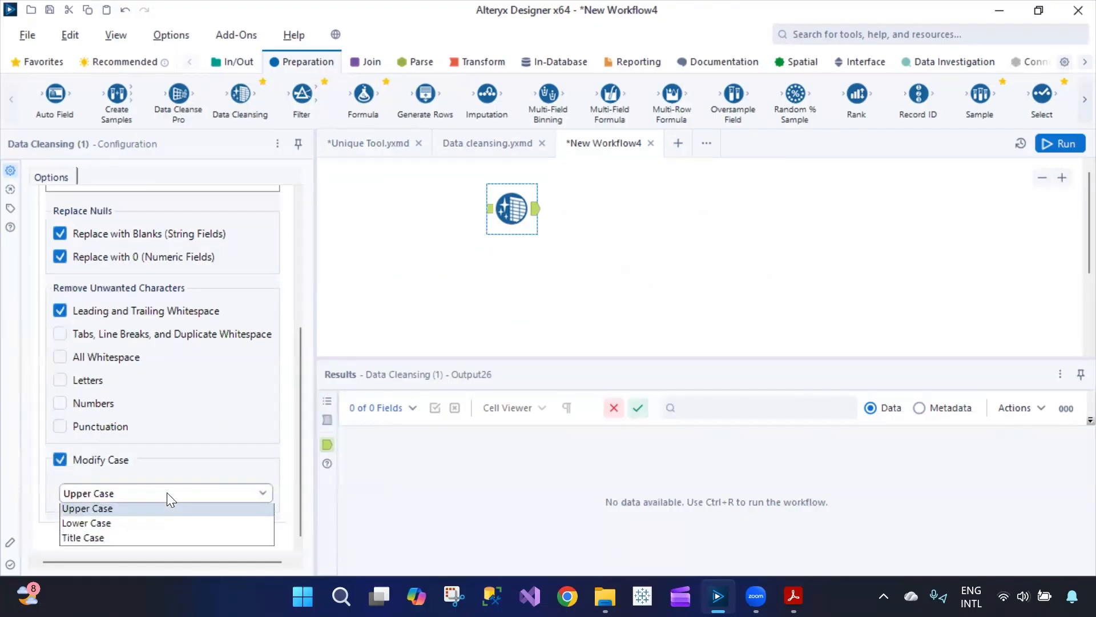
left_click(131, 510)
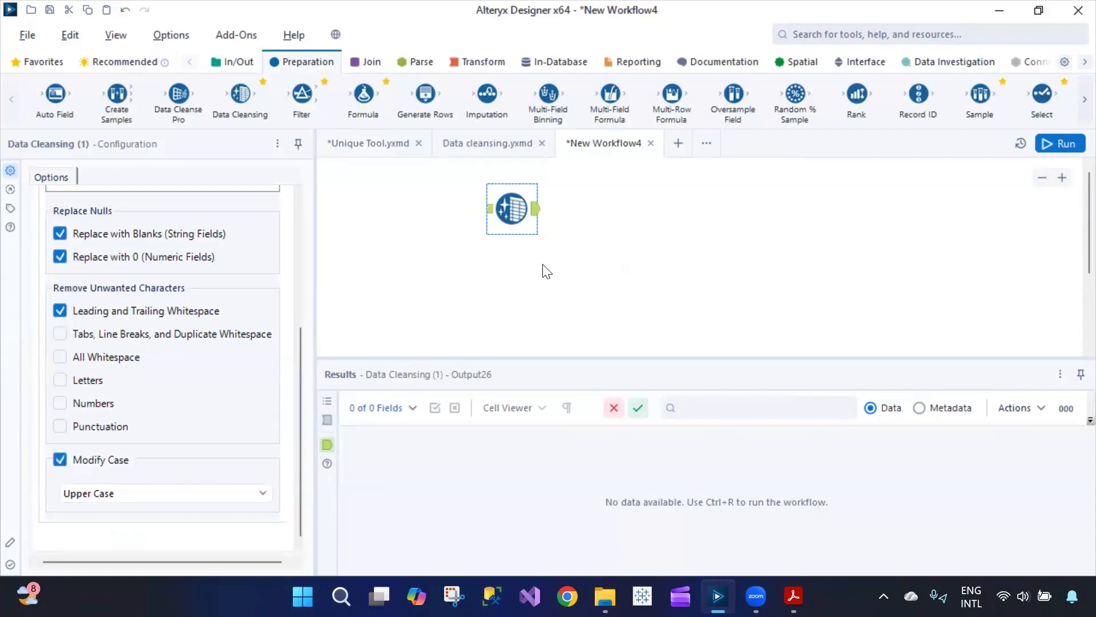
left_click(508, 277)
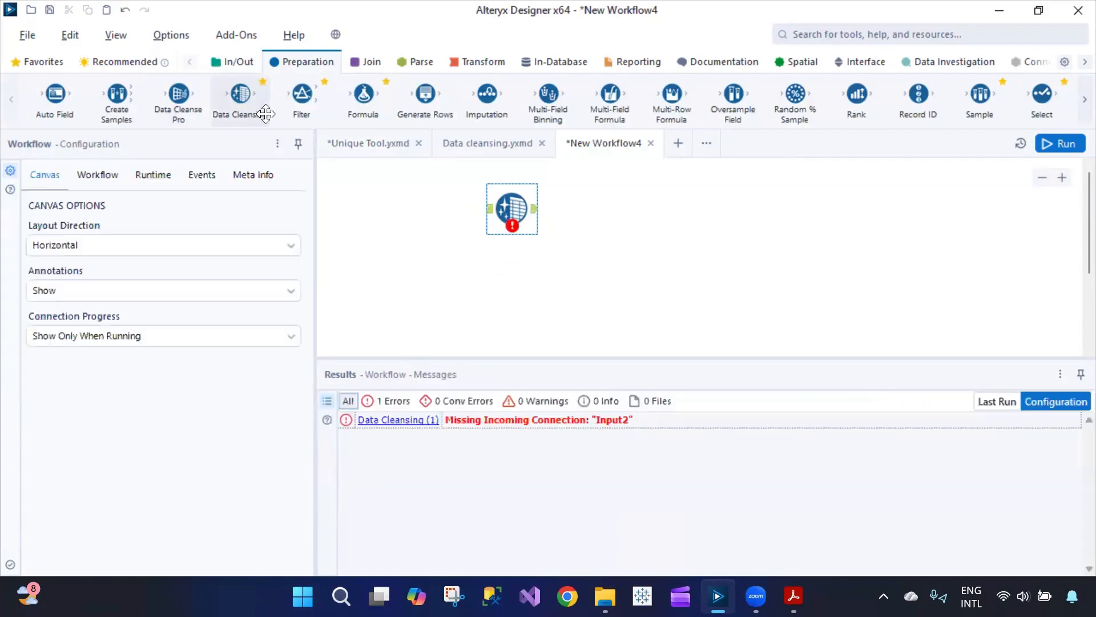
right_click(246, 111)
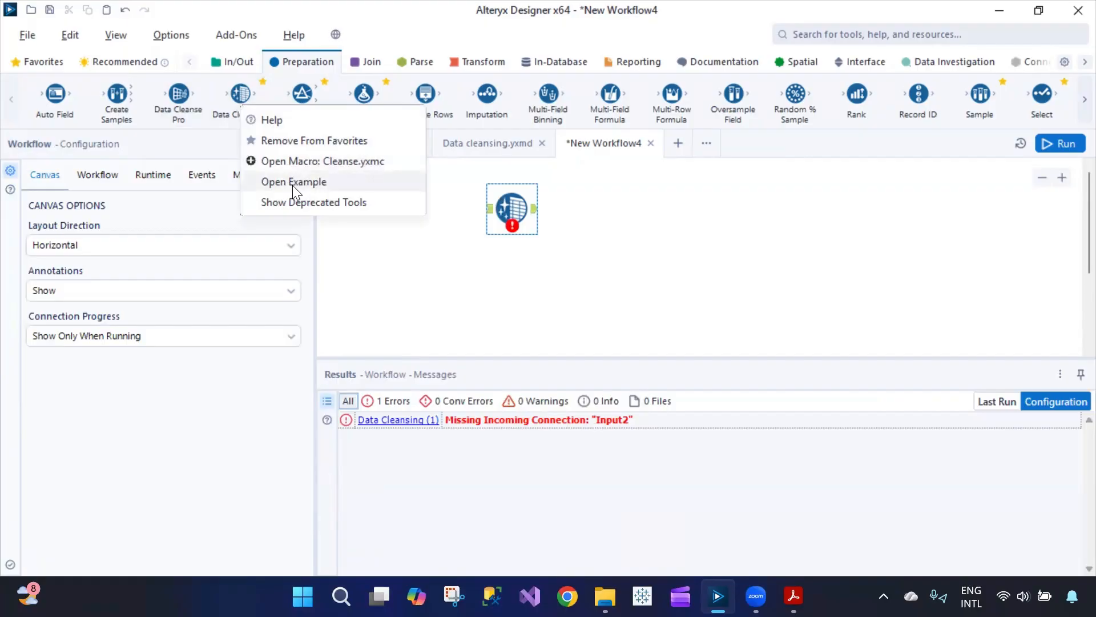
- Open the Data_Cleansing example, view its customer sample data, then return to New Workflow4
left_click(313, 183)
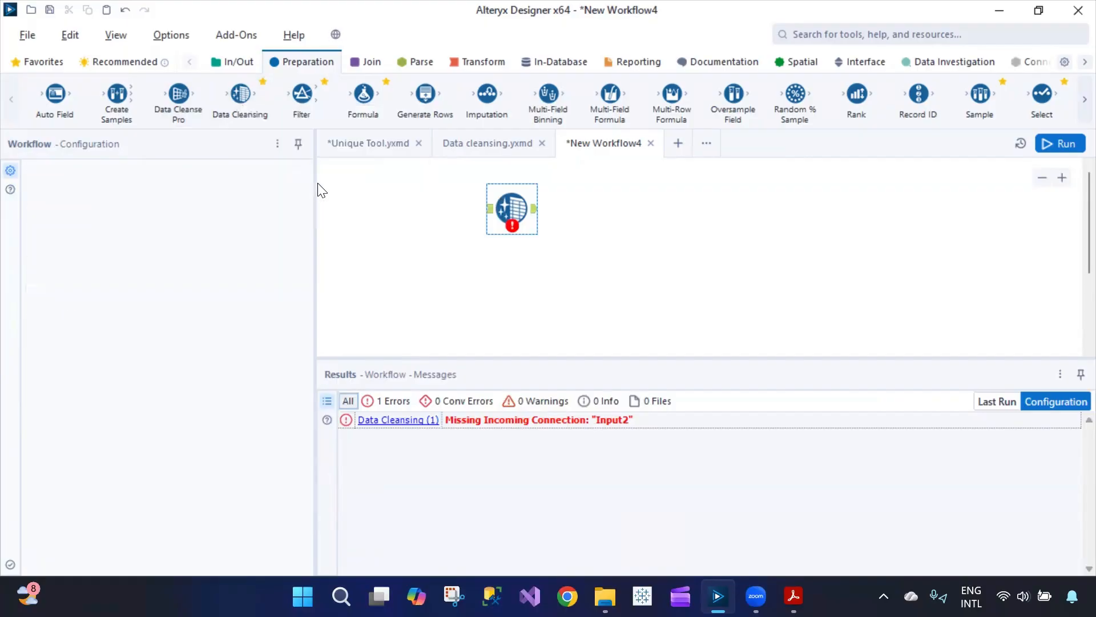
scroll(636, 280, "down", 3)
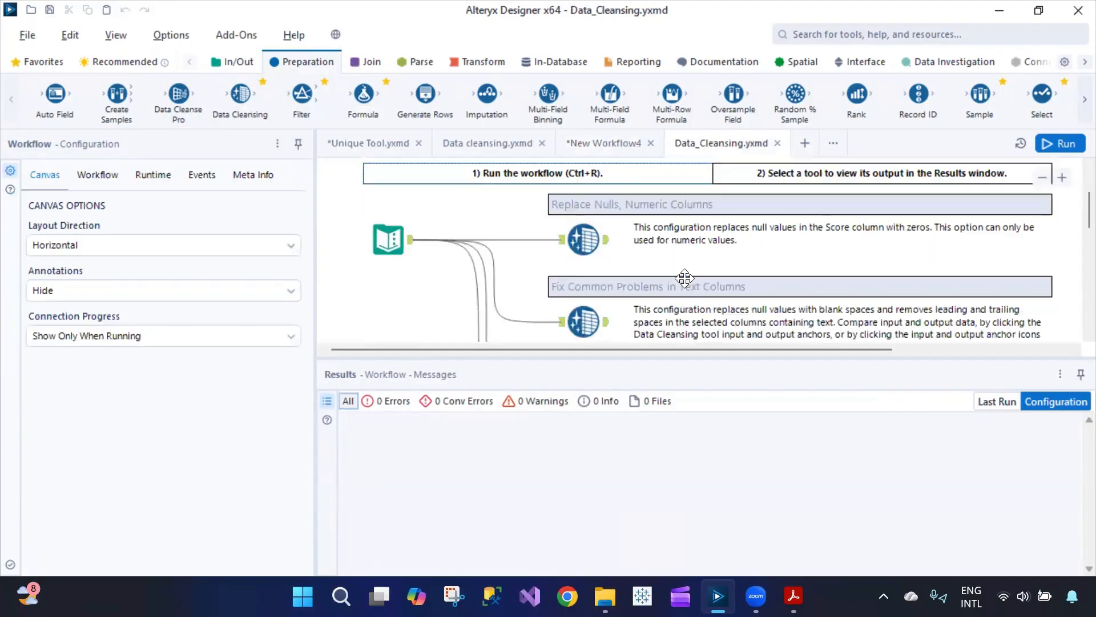
left_click(377, 229)
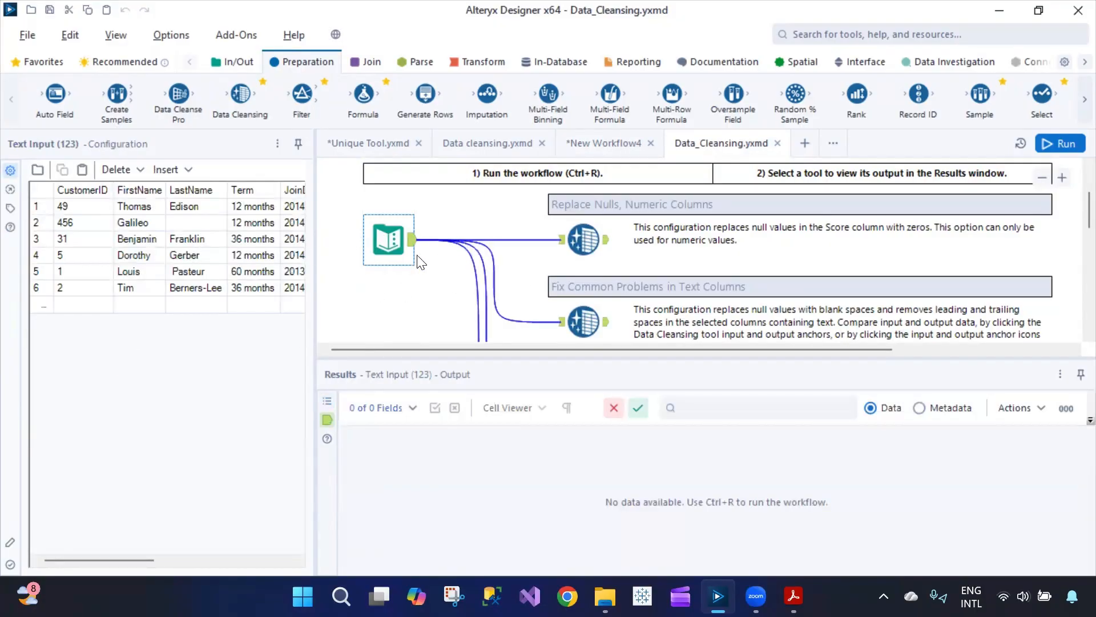
left_click(52, 206)
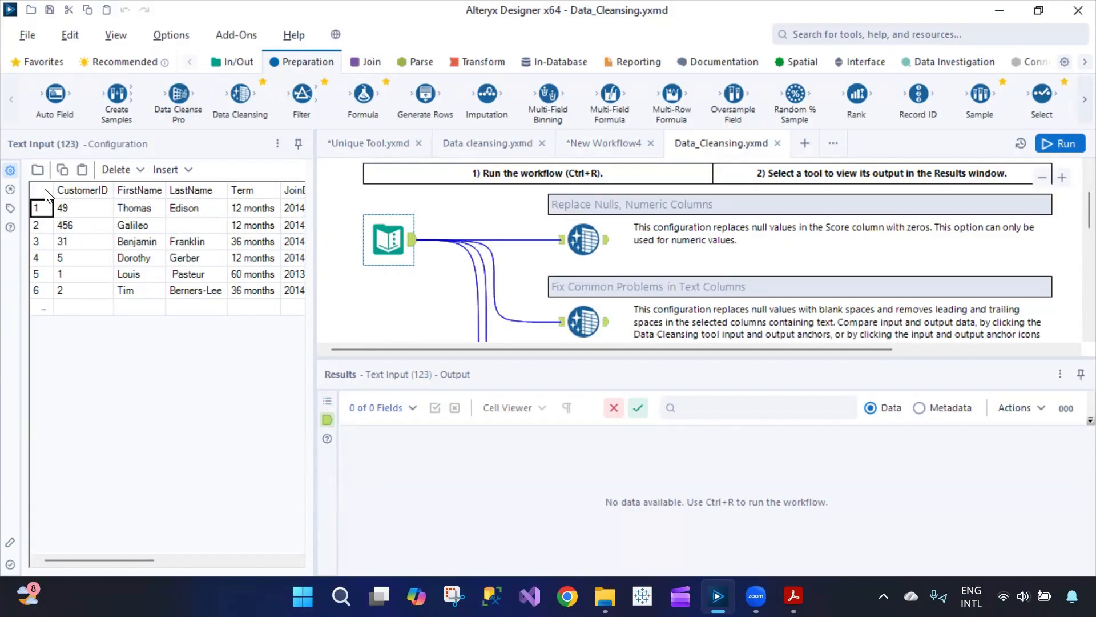
left_click(44, 188)
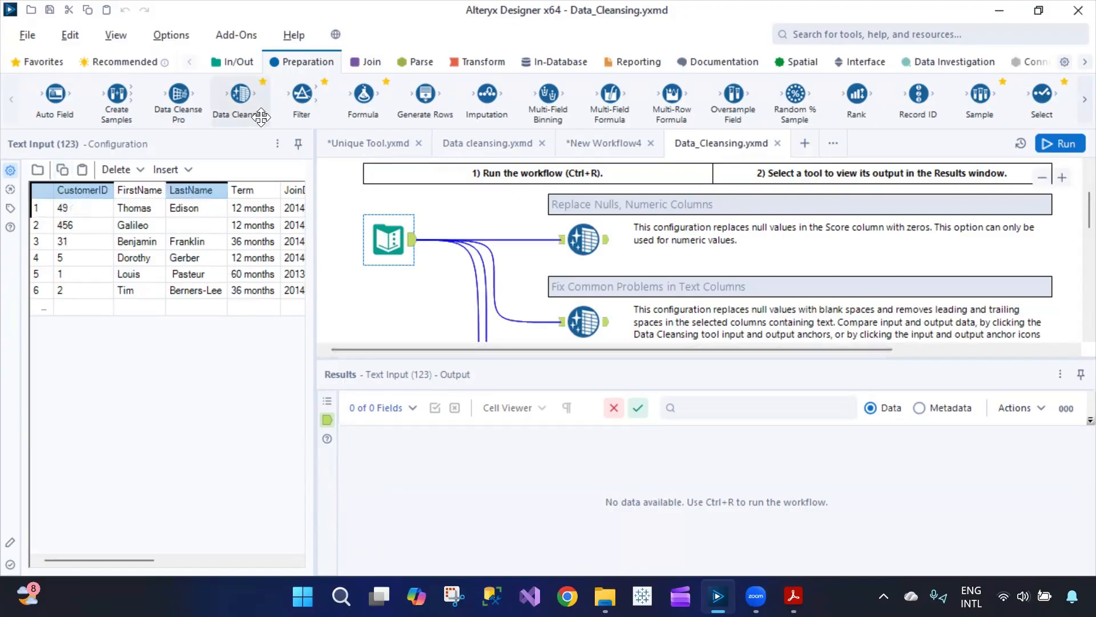
left_click(601, 148)
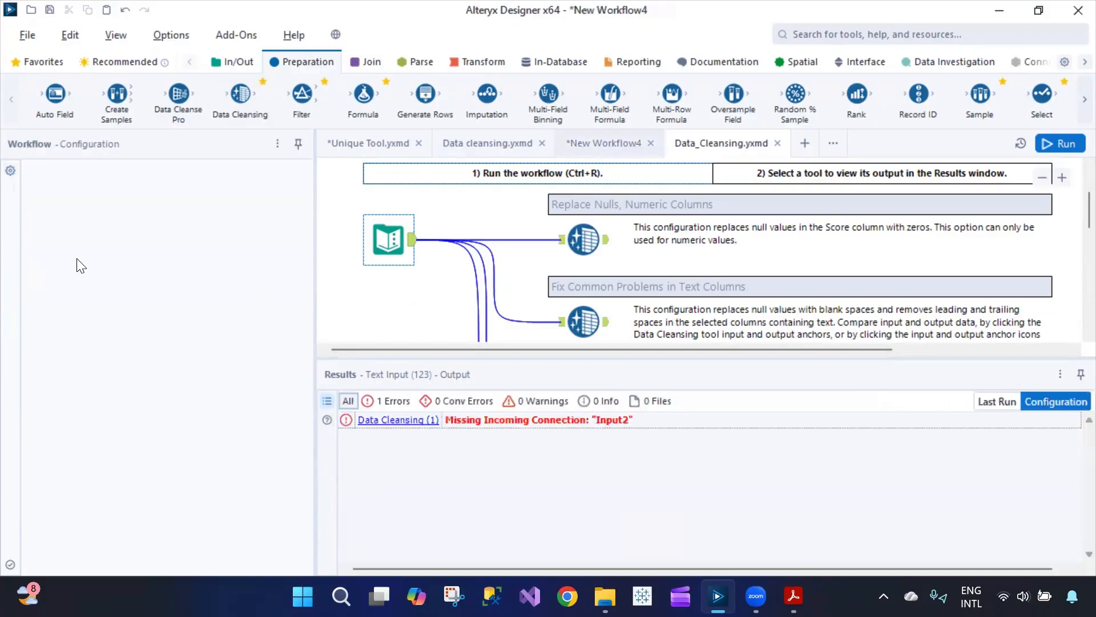
- Add a Text Input feeding the Data Cleansing tool and paste clipboard data into its grid
left_click(231, 63)
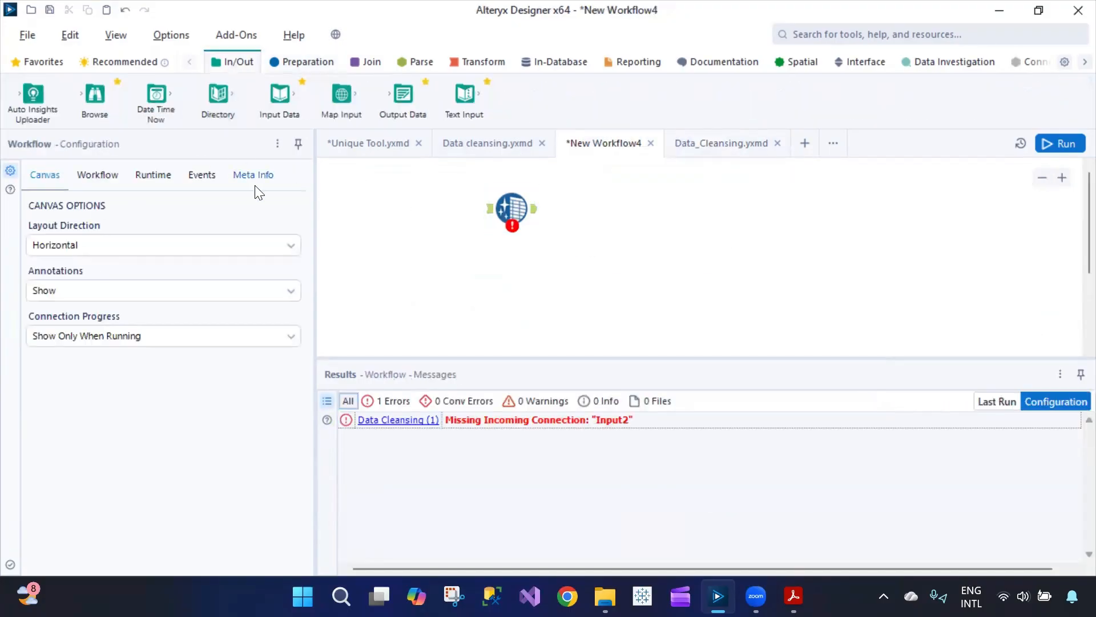
left_click(467, 104)
left_click_drag(465, 97, 429, 262)
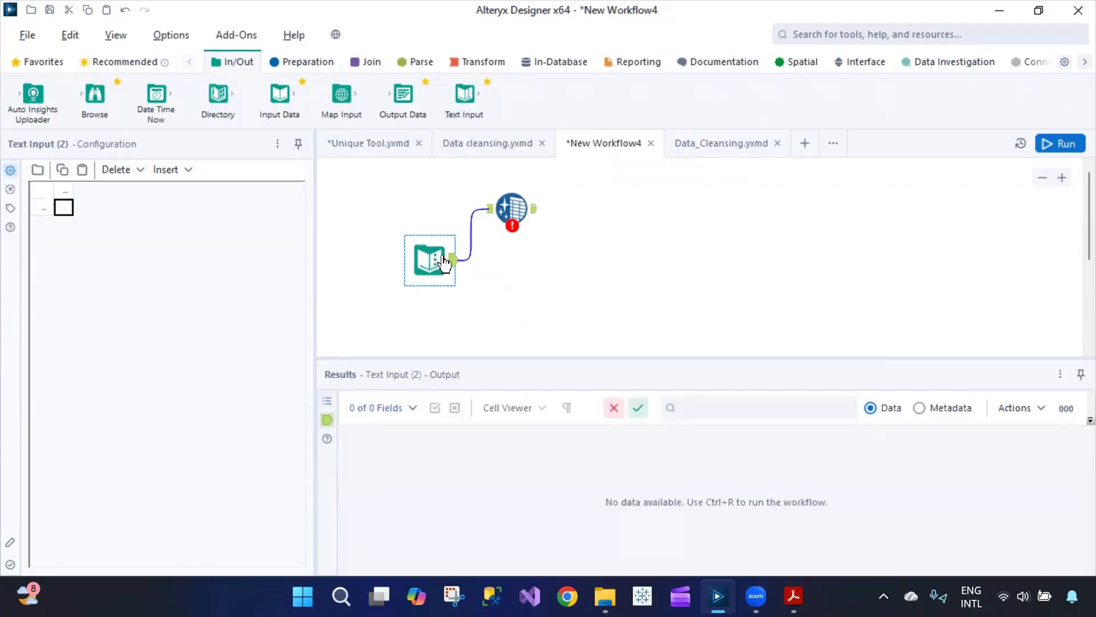
left_click(48, 201)
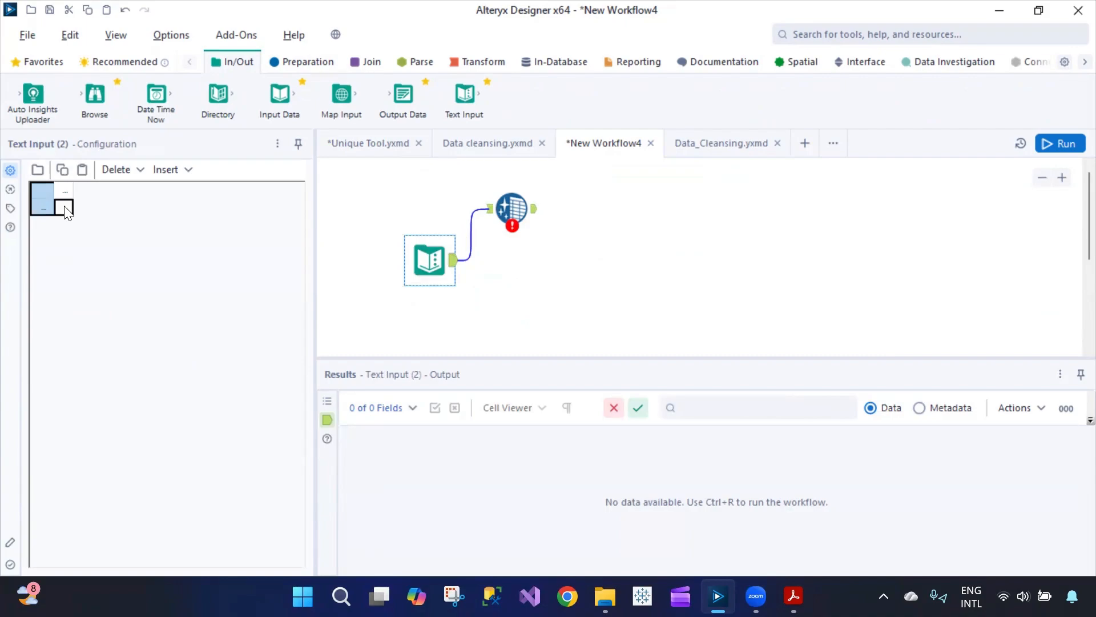
left_click(82, 169)
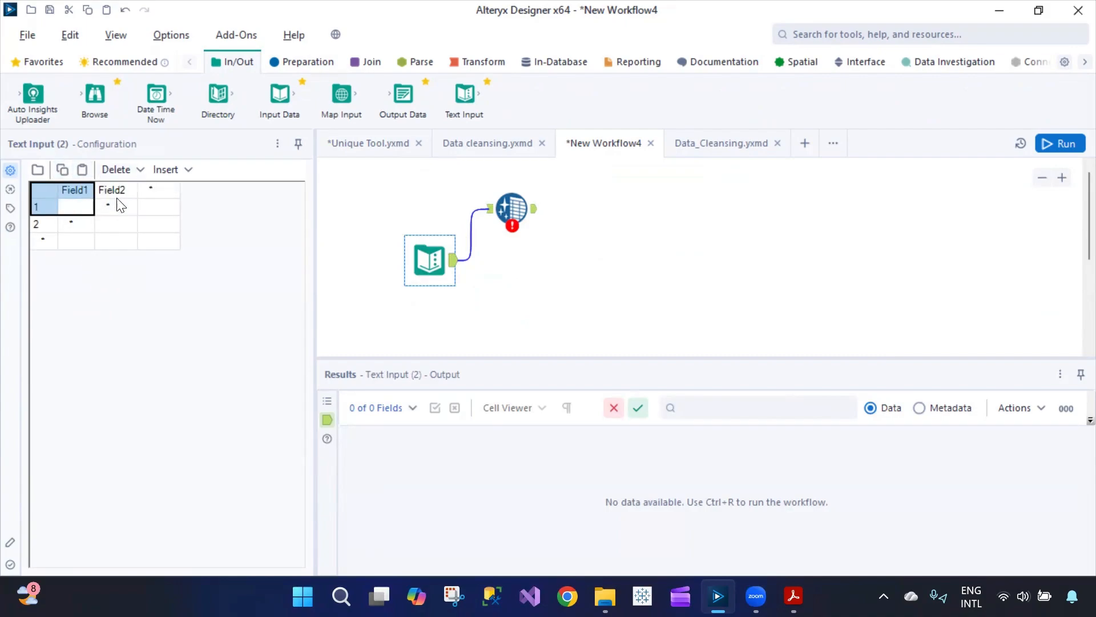
- Go back to the Data_Cleansing example workflow
left_click(478, 142)
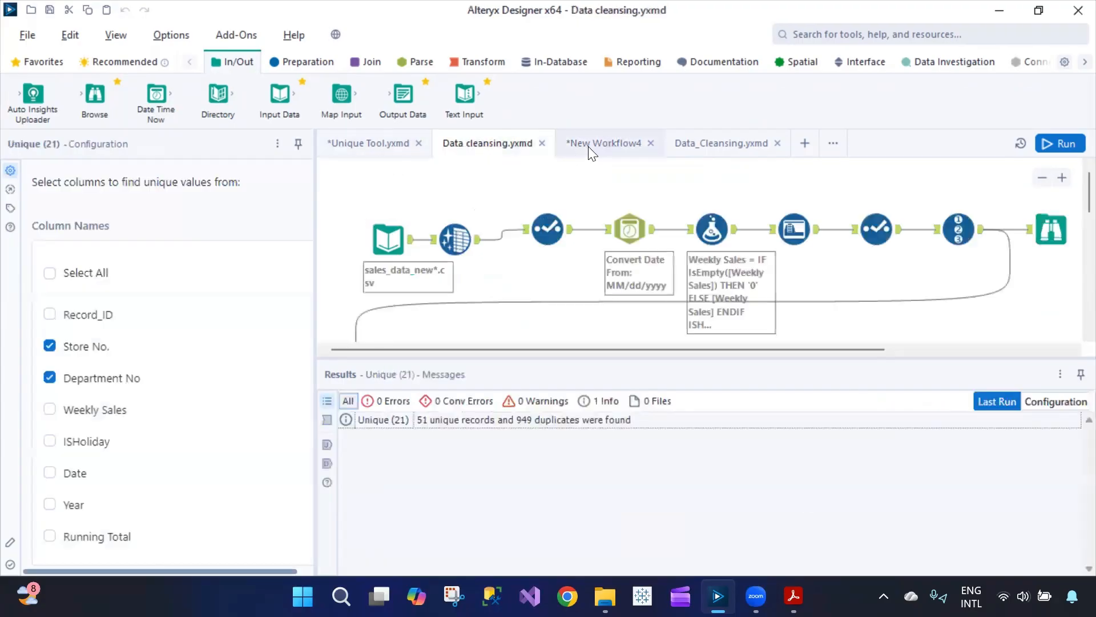
left_click(604, 142)
left_click(699, 141)
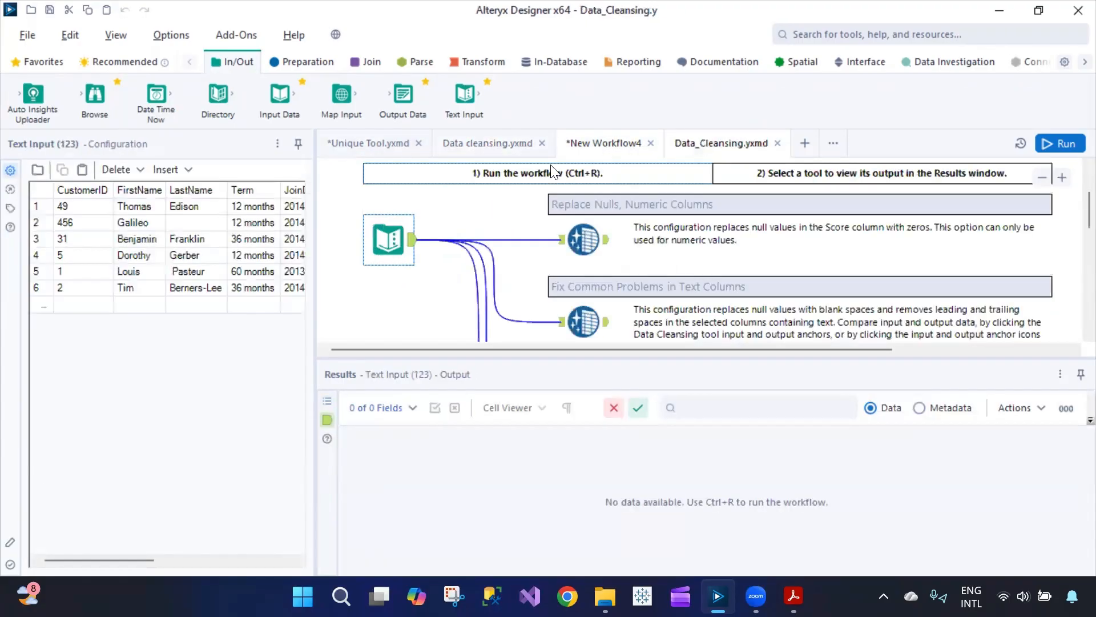
- Paste clipboard cells over the first rows of the example customer table
left_click(37, 171)
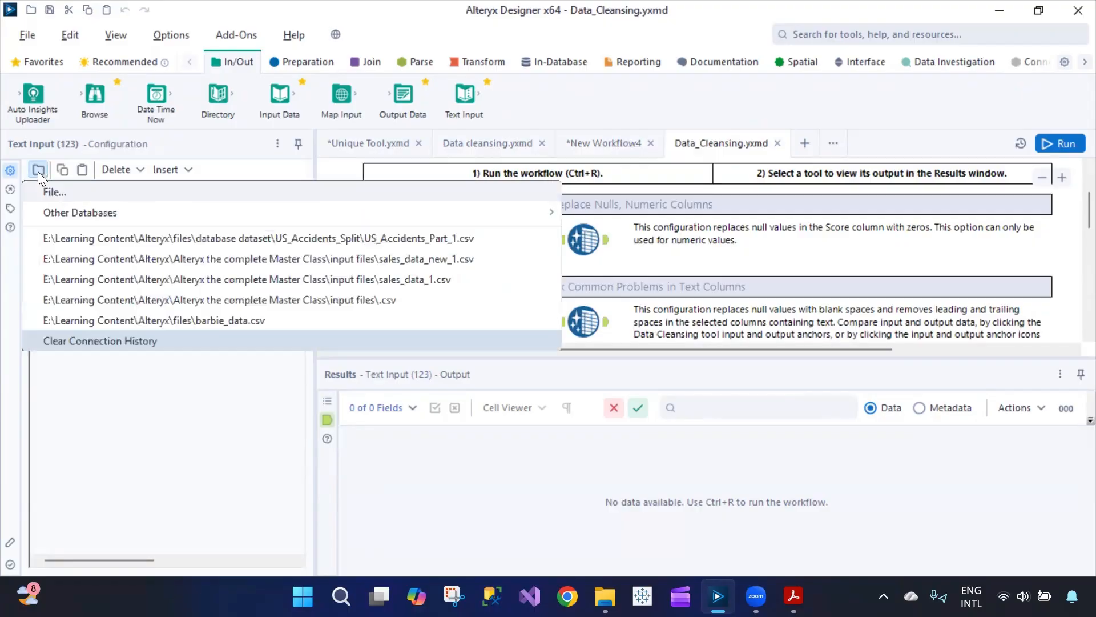
left_click(109, 201)
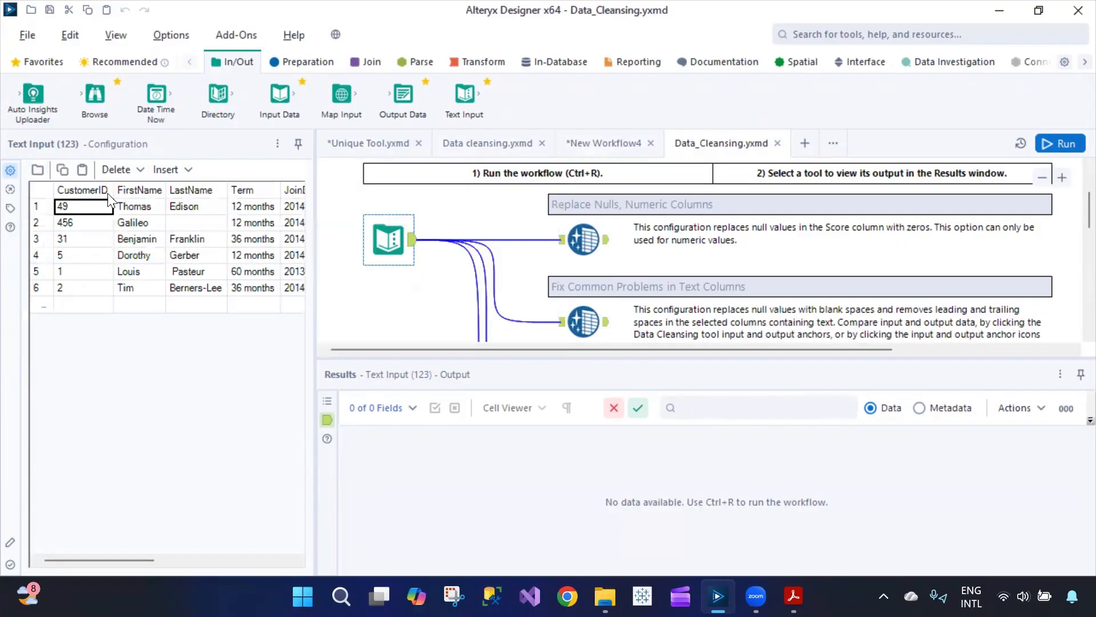
left_click(81, 171)
- Select rows 1–6 of the example customer table for copying
left_click(50, 206)
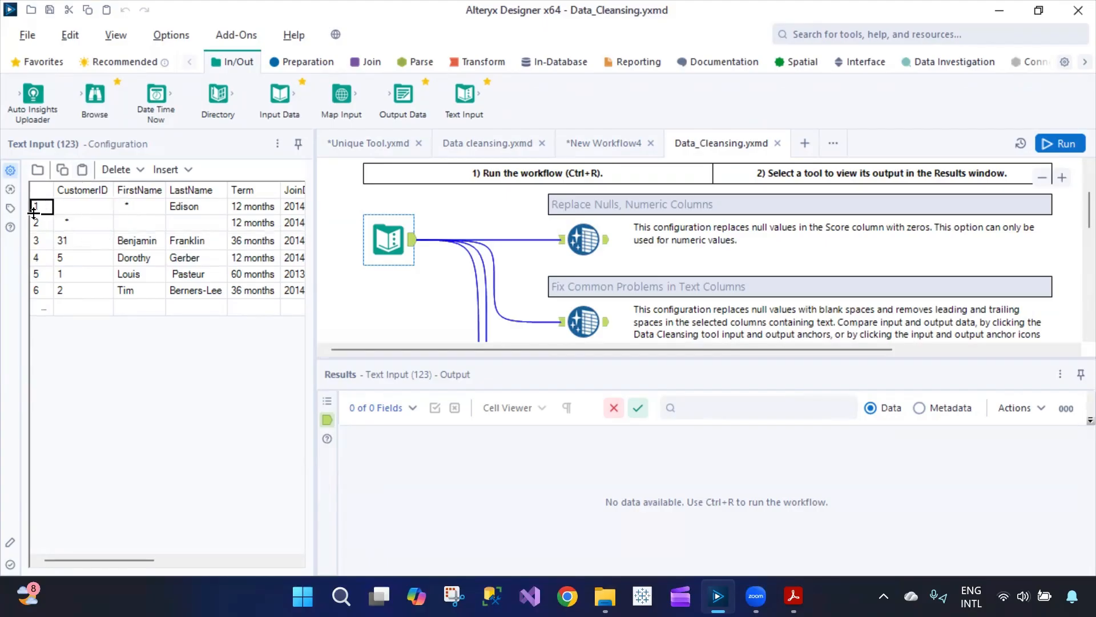
key("Down")
key("Up")
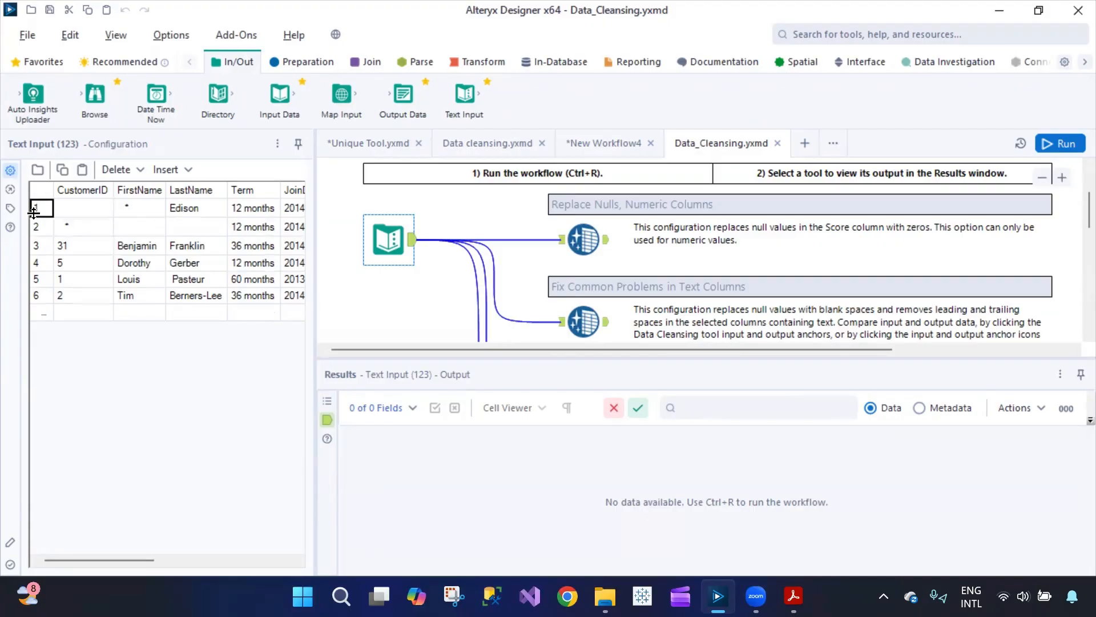
left_click(42, 226, "ctrl")
left_click(46, 243, "ctrl")
left_click(49, 260, "ctrl")
left_click(46, 280, "ctrl")
left_click(44, 301, "ctrl")
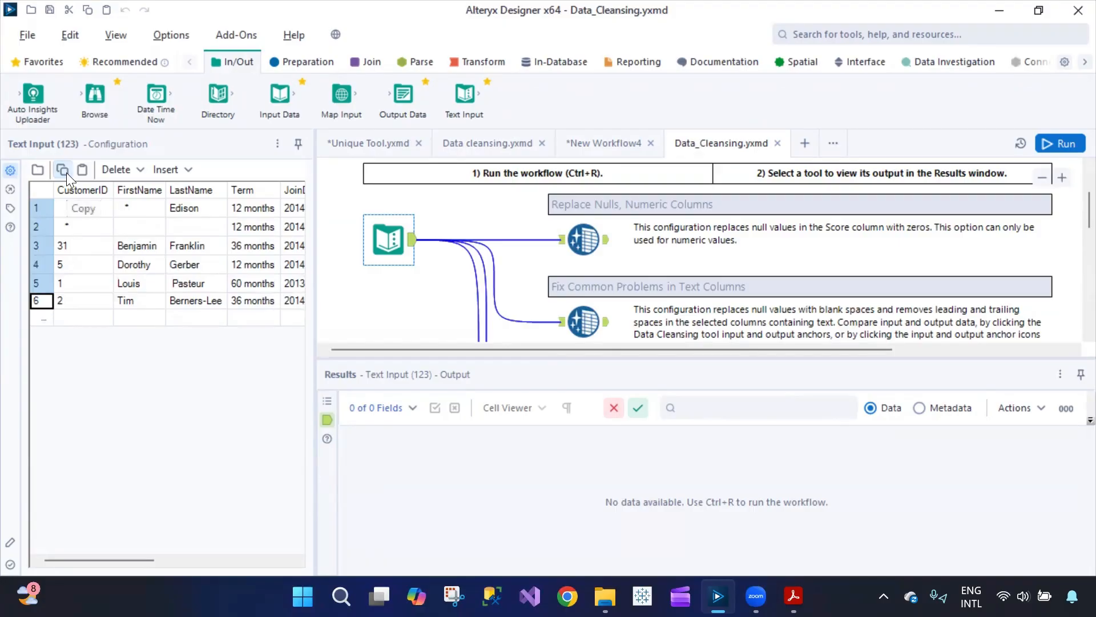
left_click(597, 144)
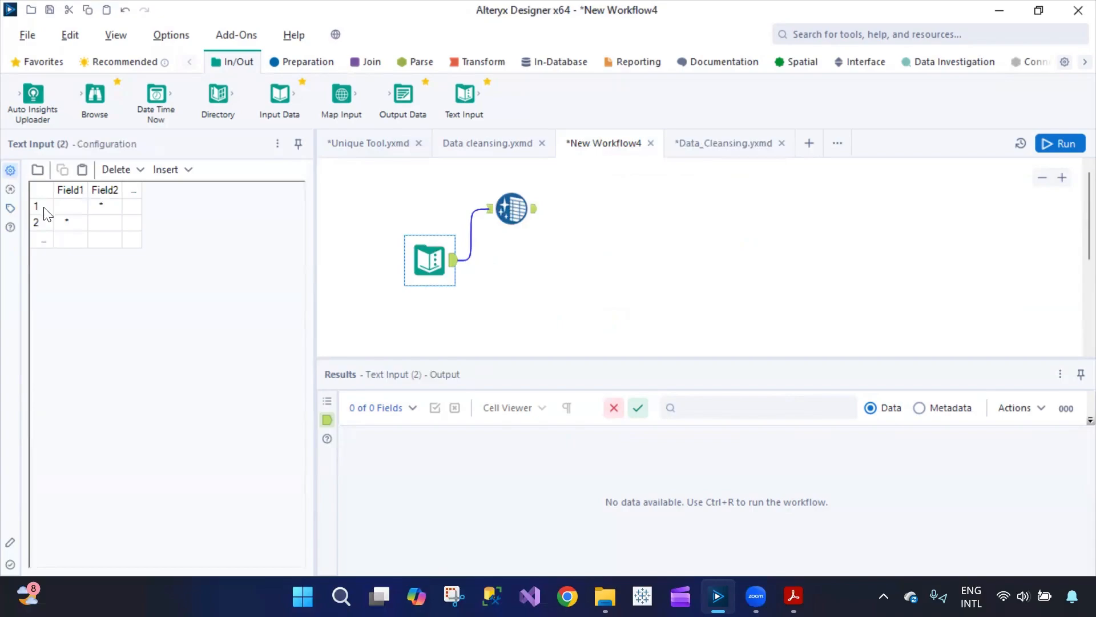
- Paste the values 1–6 into Field1 and rename that column 'Customer ID'
left_click(83, 170)
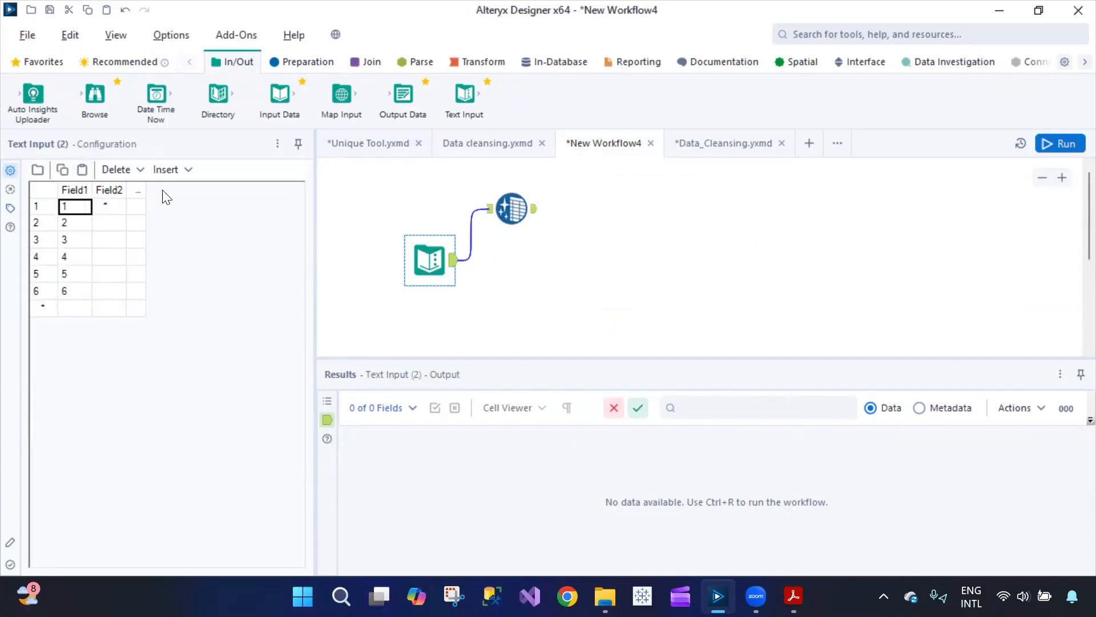
left_click(716, 143)
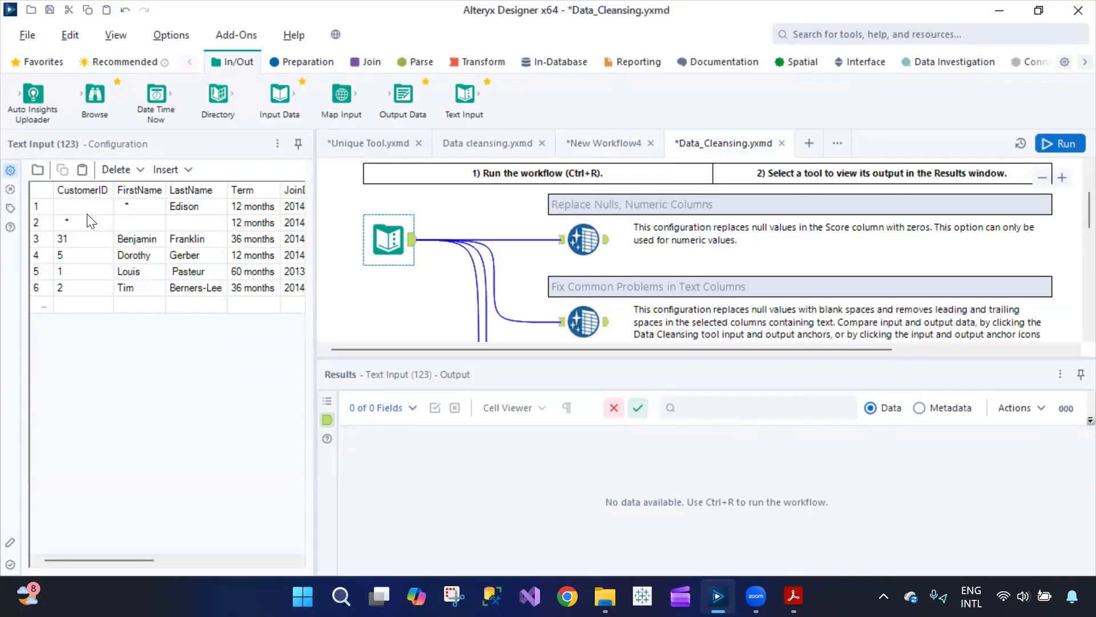
left_click(588, 150)
double_click(72, 190)
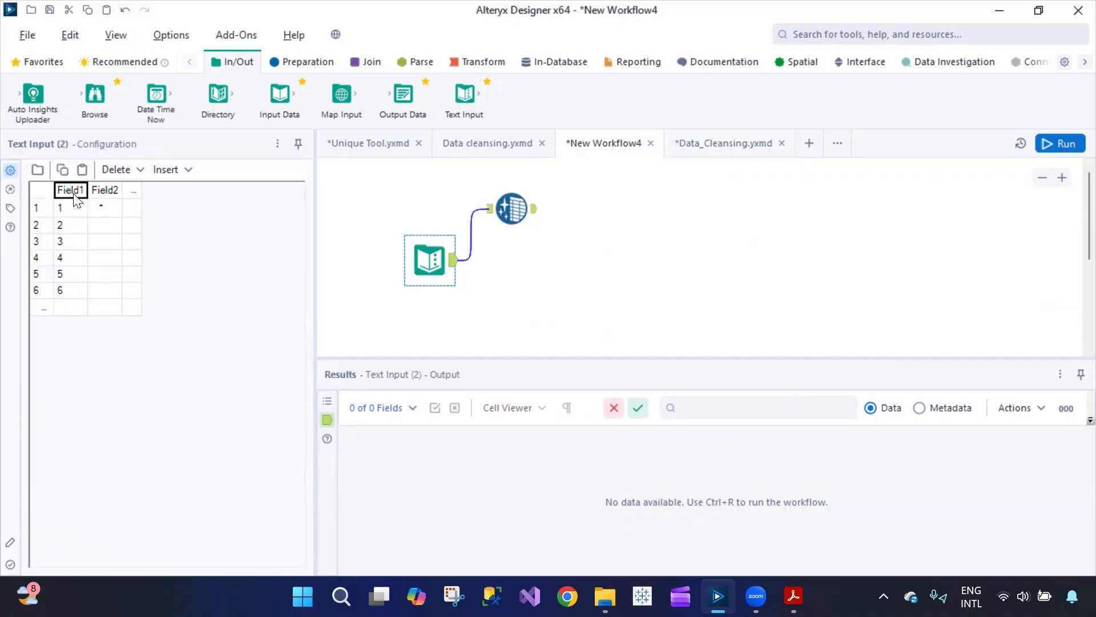
type("Customer ID")
key("Tab")
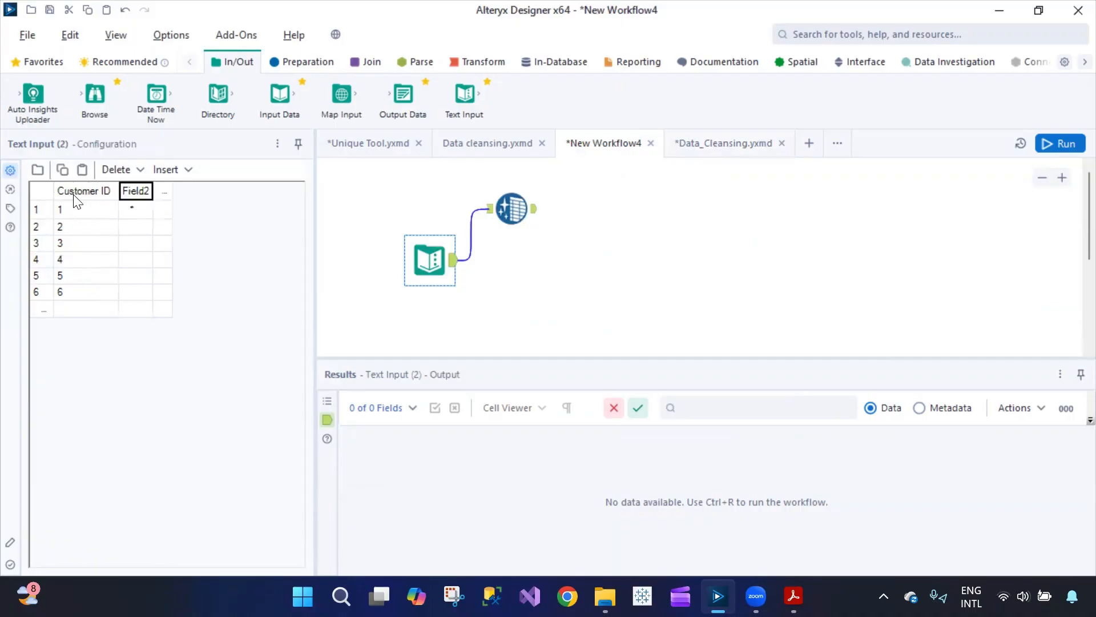
left_click(737, 144)
- Select the FirstName, LastName and Term values for rows 1–6 in the example table
left_click(154, 195)
left_click(154, 204)
left_click_drag(150, 226, 206, 263)
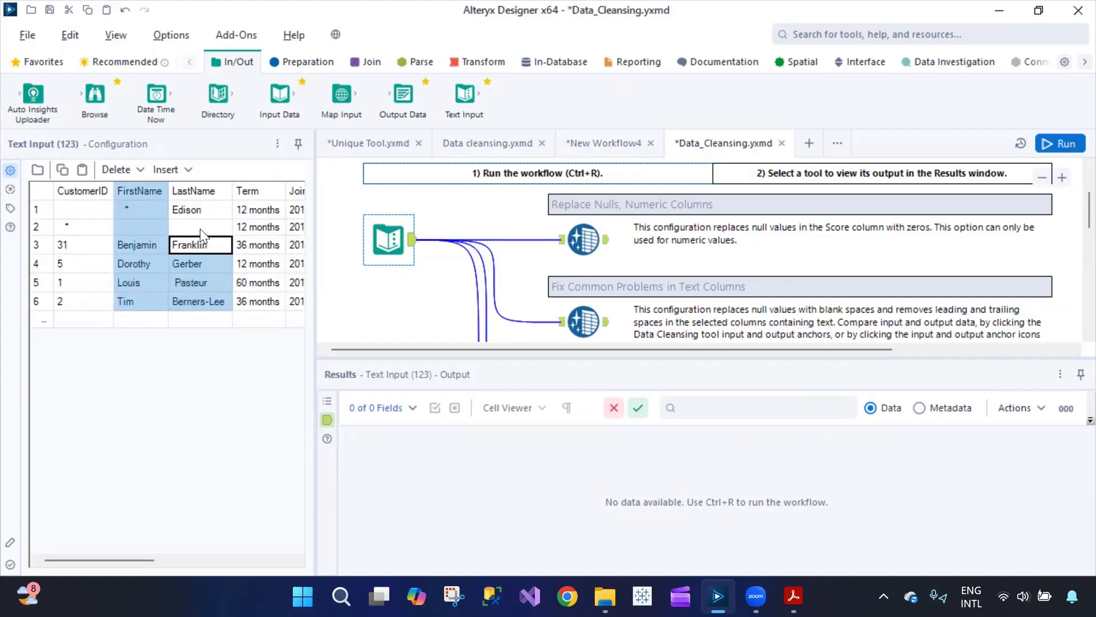
left_click_drag(200, 207, 255, 305)
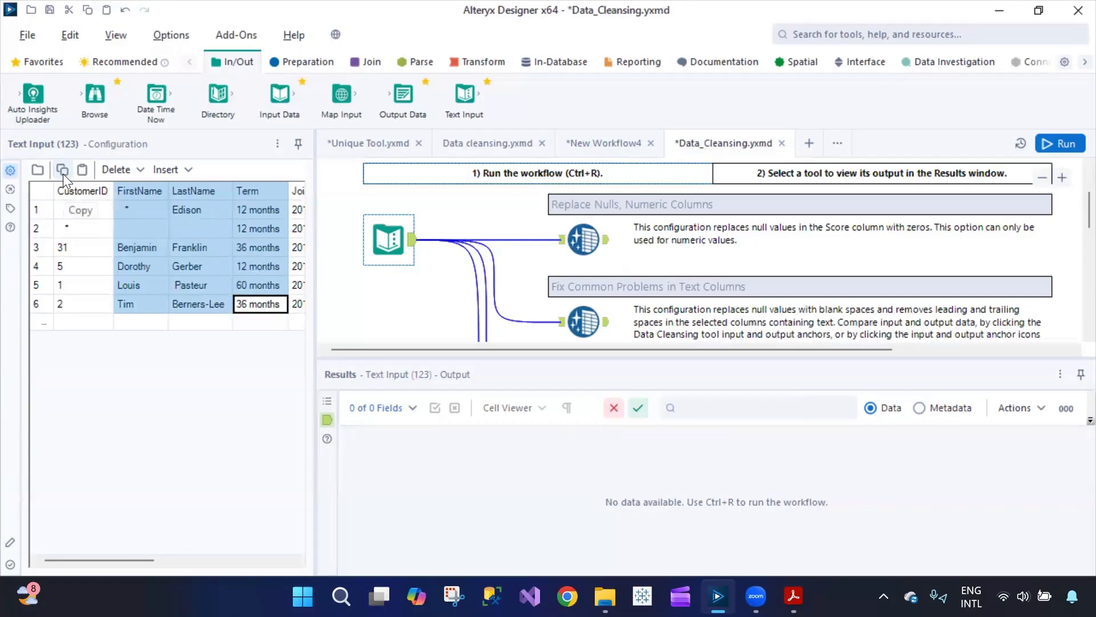
left_click(593, 150)
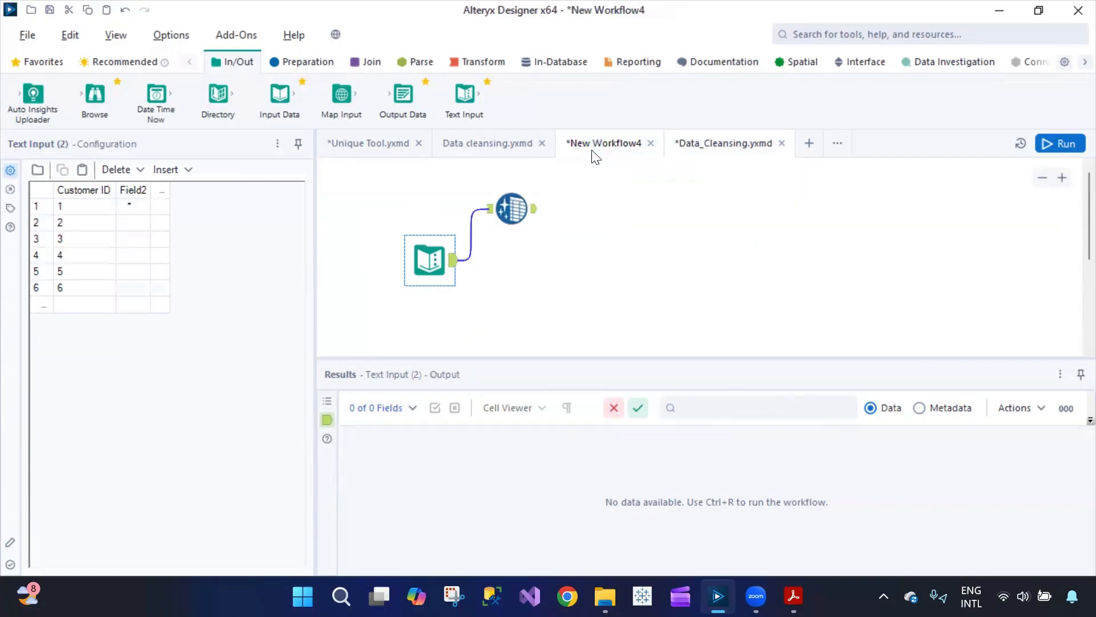
- Paste them from Field2 onward and rename the columns 'First Name' and 'Last Name'
left_click(128, 209)
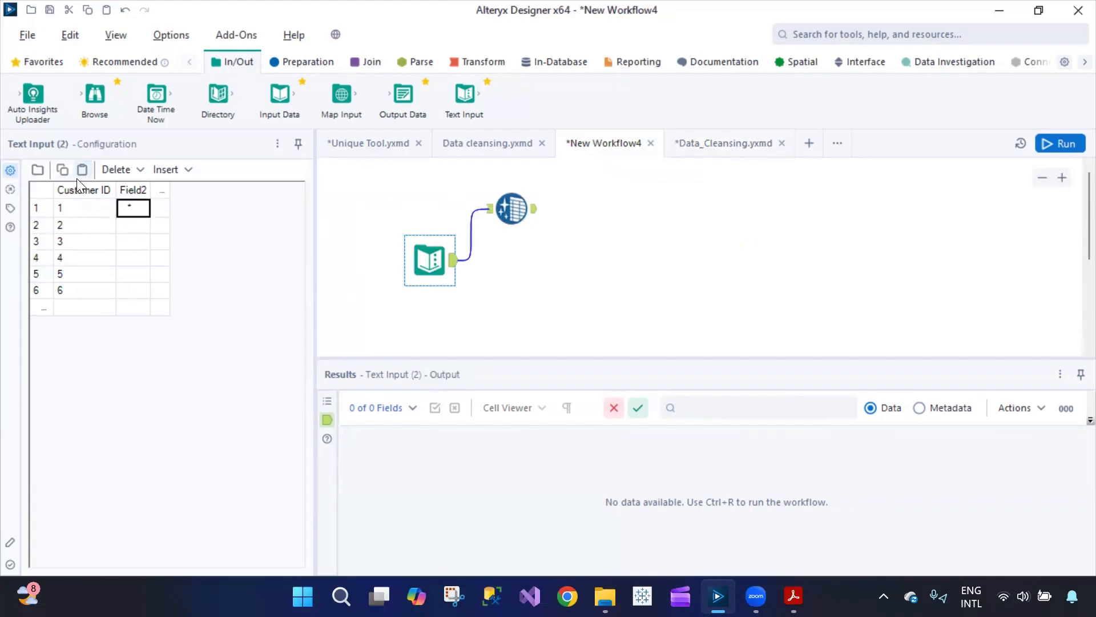
left_click(83, 170)
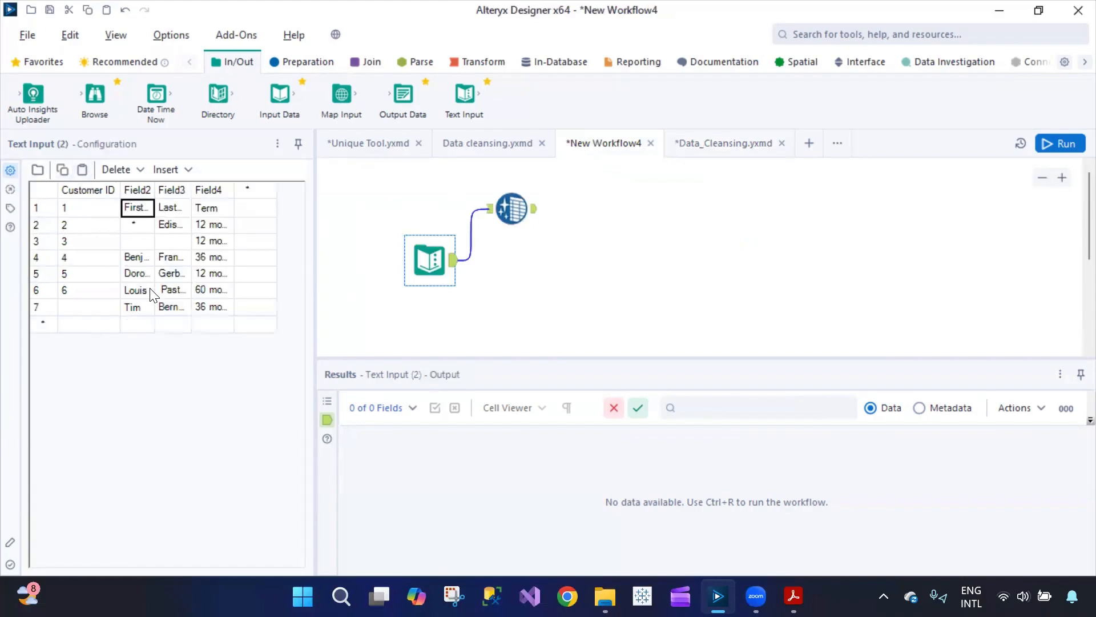
left_click(139, 192)
type("F")
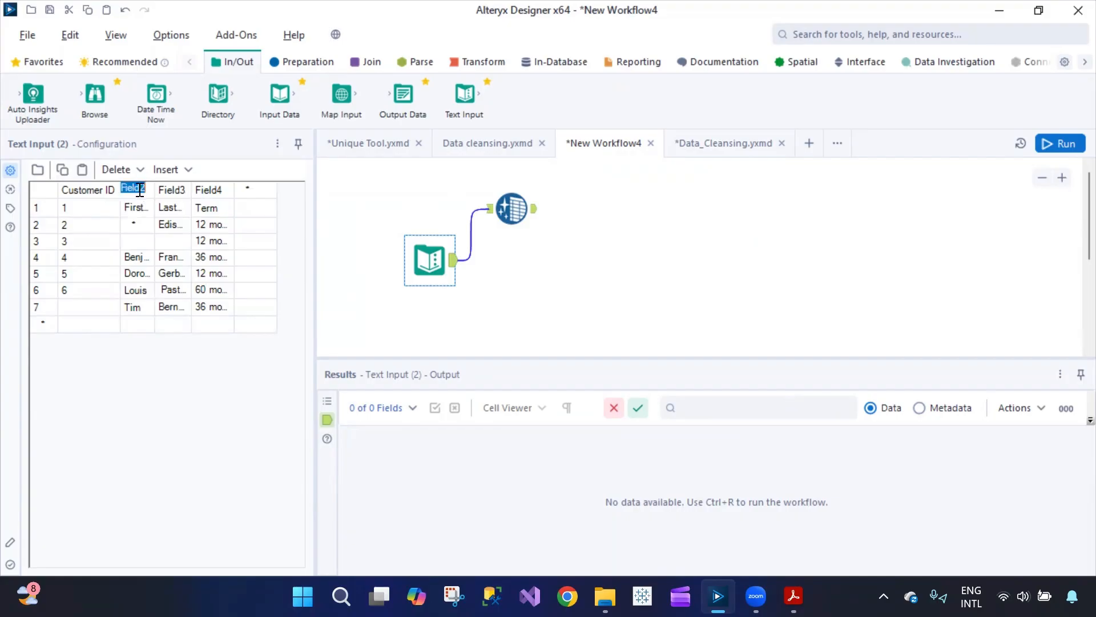
type("irst Name")
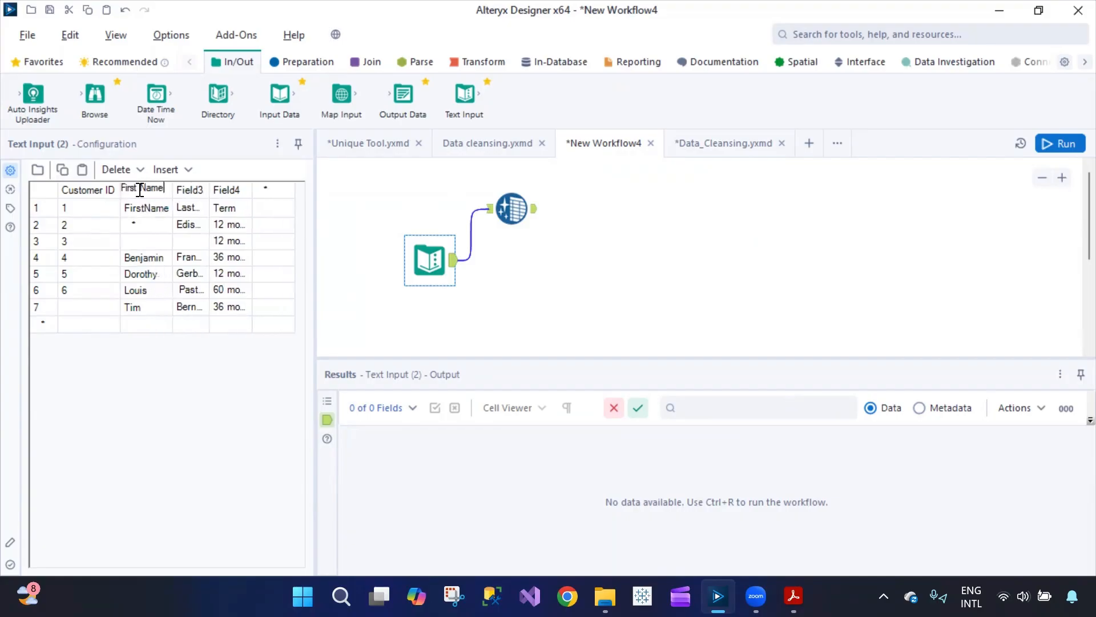
key("Tab")
type("Las")
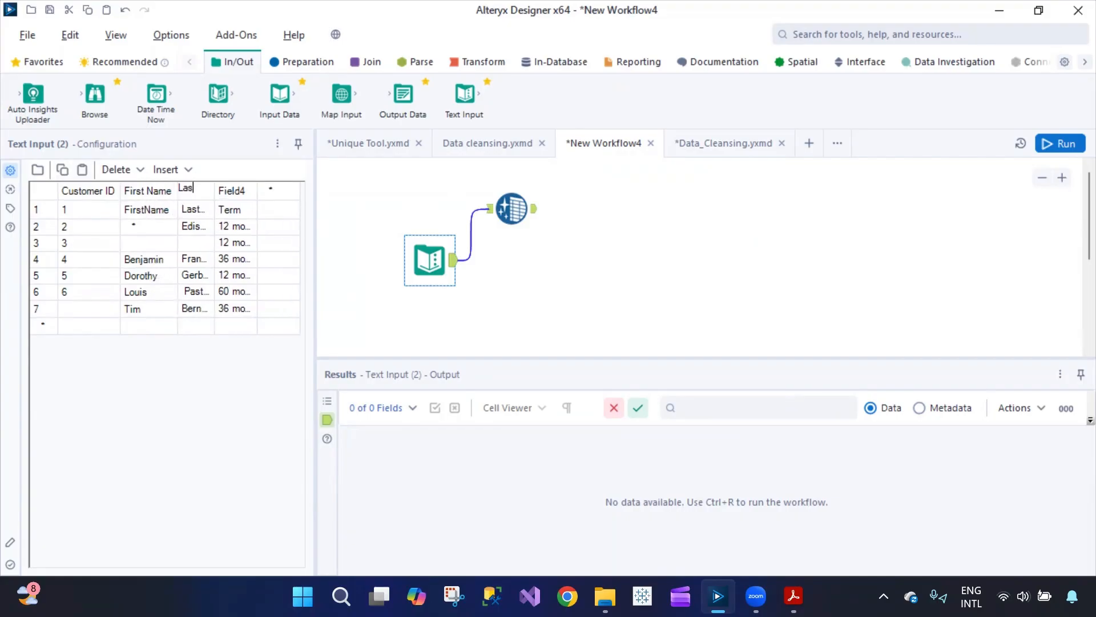
type("t Name")
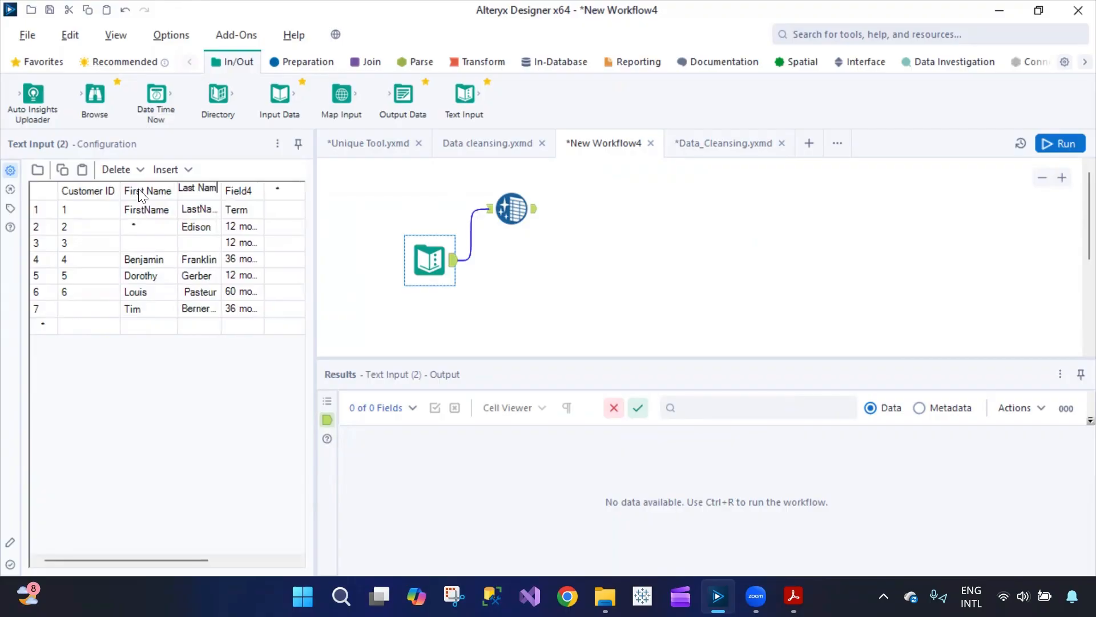
key("Tab")
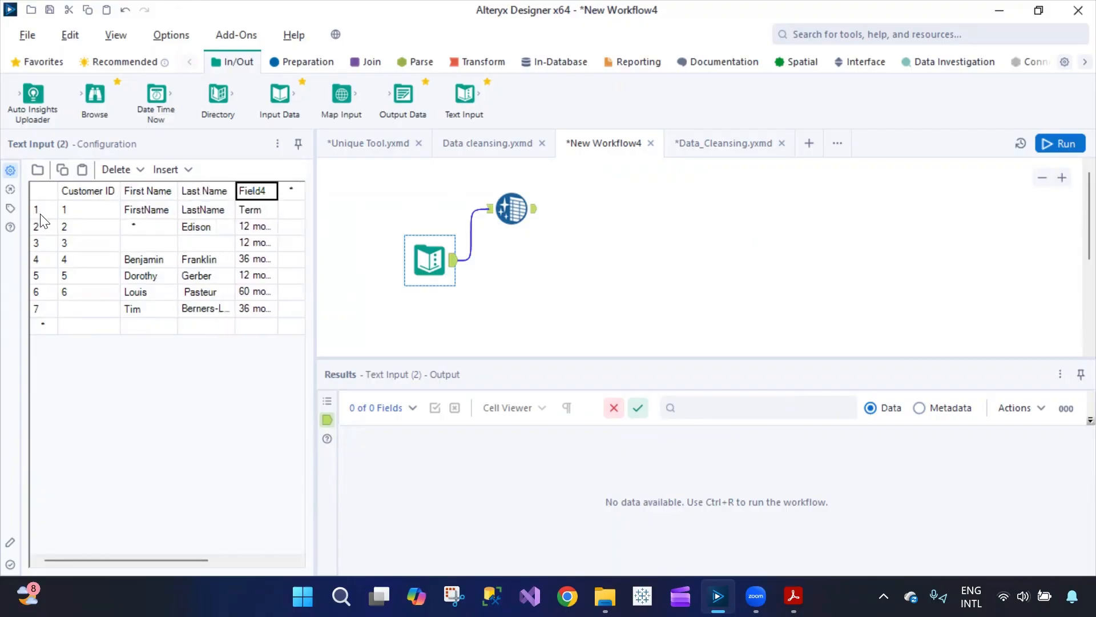
left_click(40, 215)
- Replace the first data row with a new row: Customer ID 1 plus the customer's first and last name
left_click(140, 169)
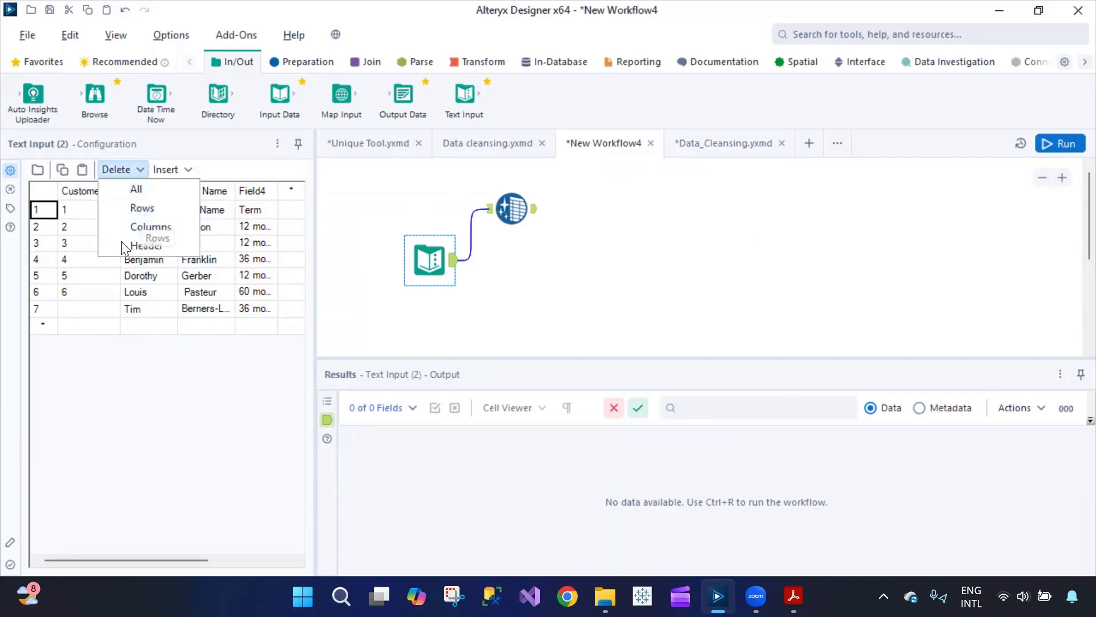
left_click(140, 210)
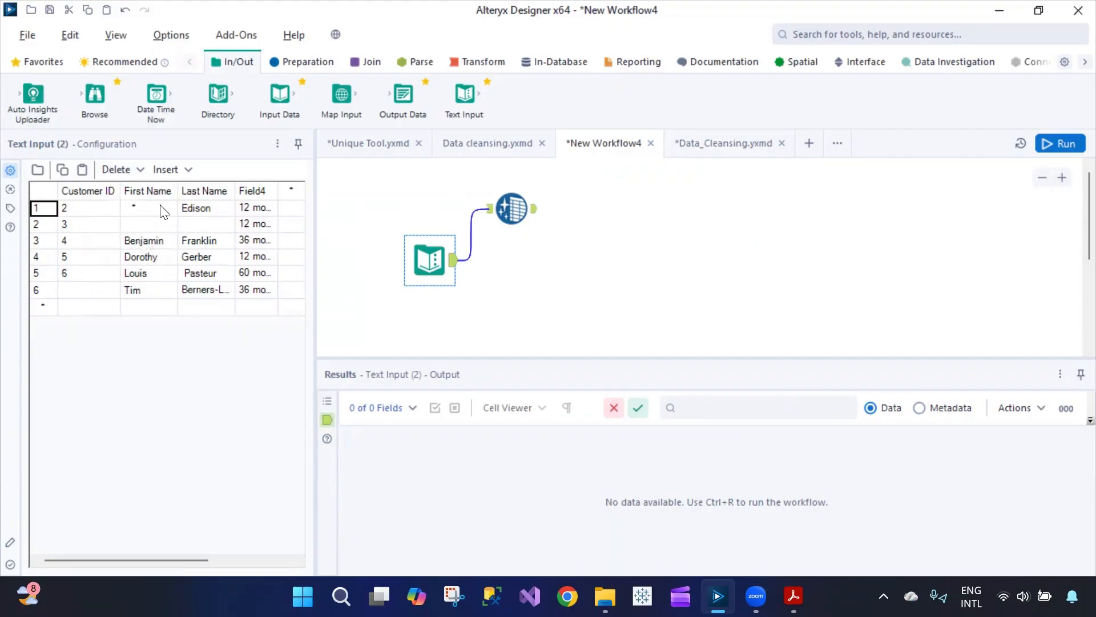
left_click(178, 171)
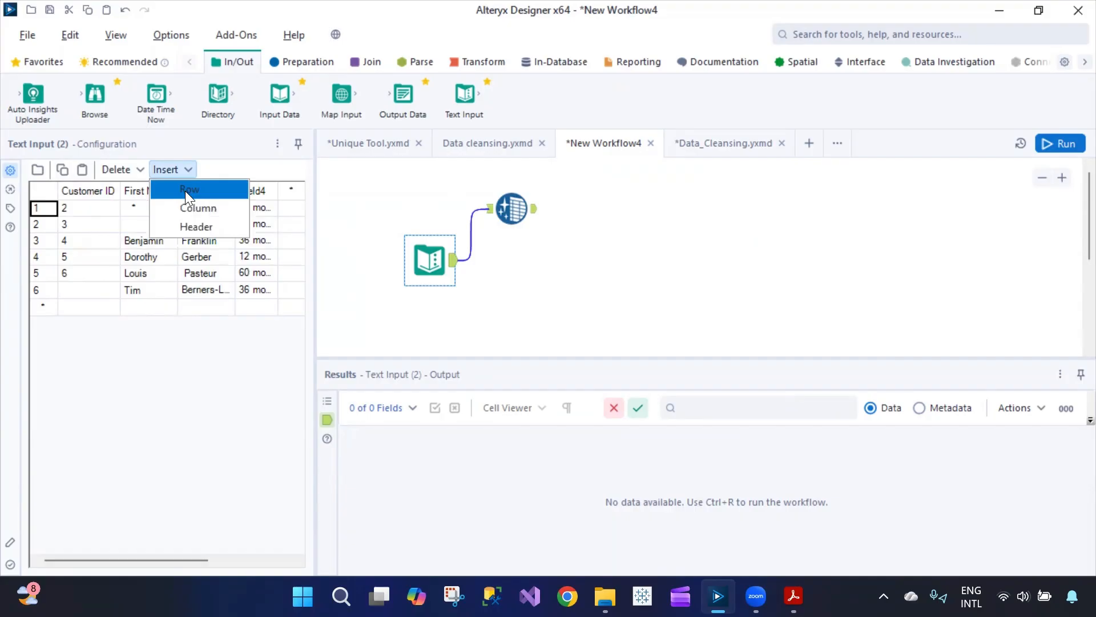
left_click(185, 191)
left_click(99, 211)
type("1")
key("Tab")
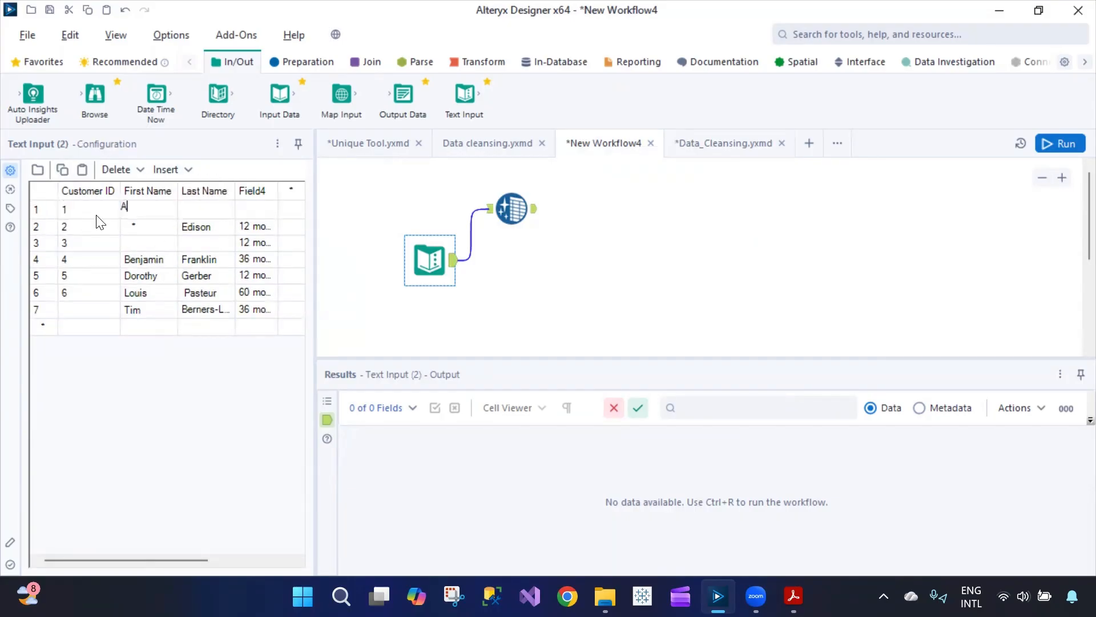
key("Tab")
key("Tab")
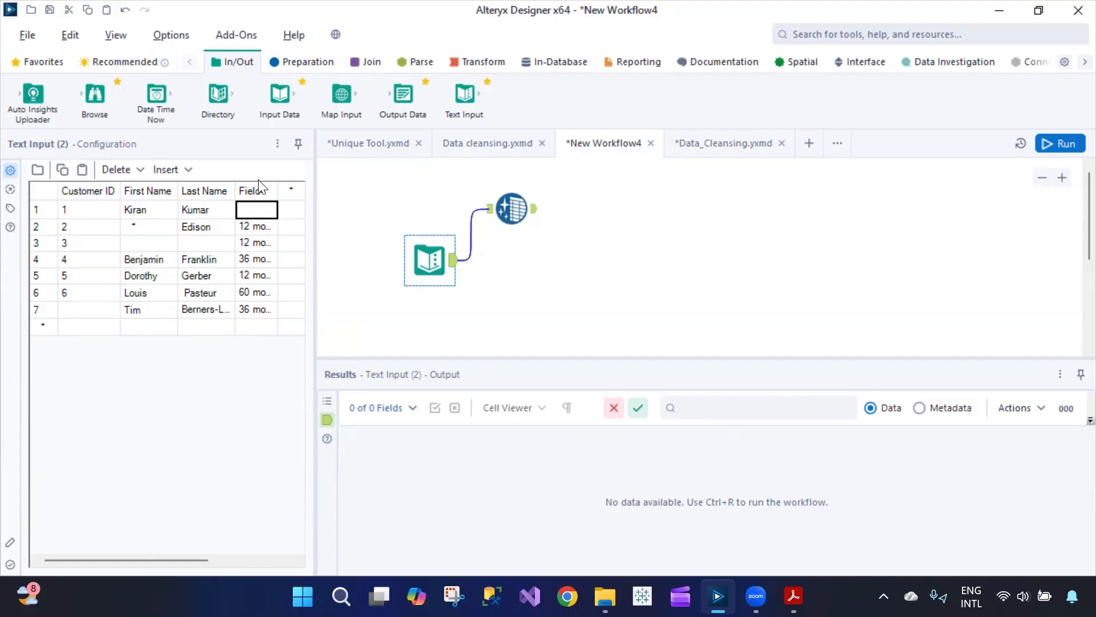
- Rename Field4 to 'Term' and move the Data Cleansing tool further right
left_click(677, 144)
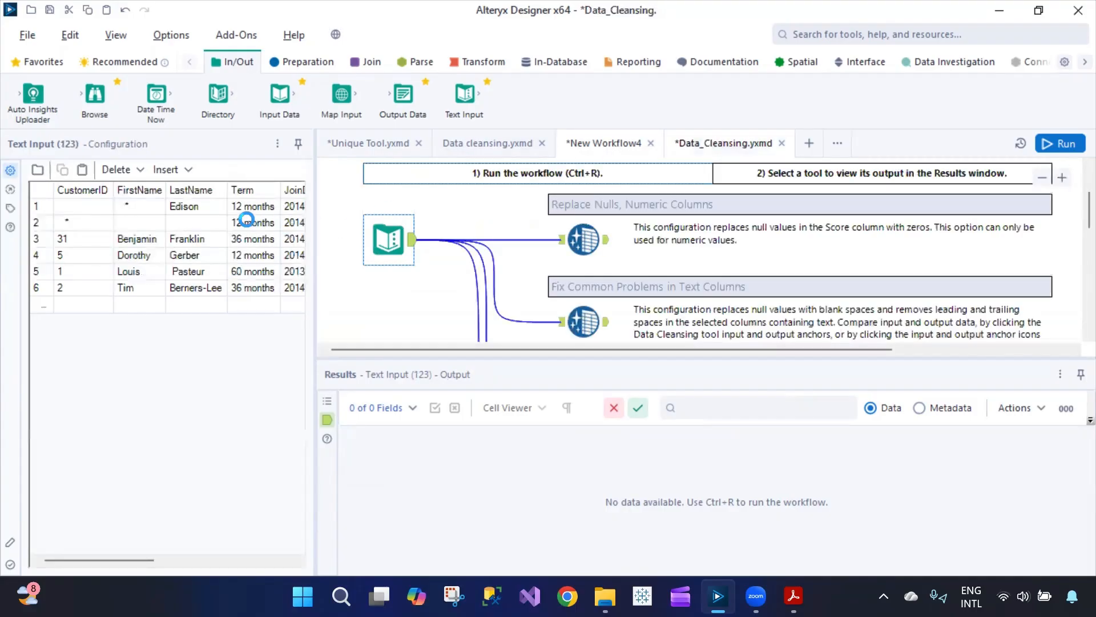
left_click(563, 143)
left_click(255, 196)
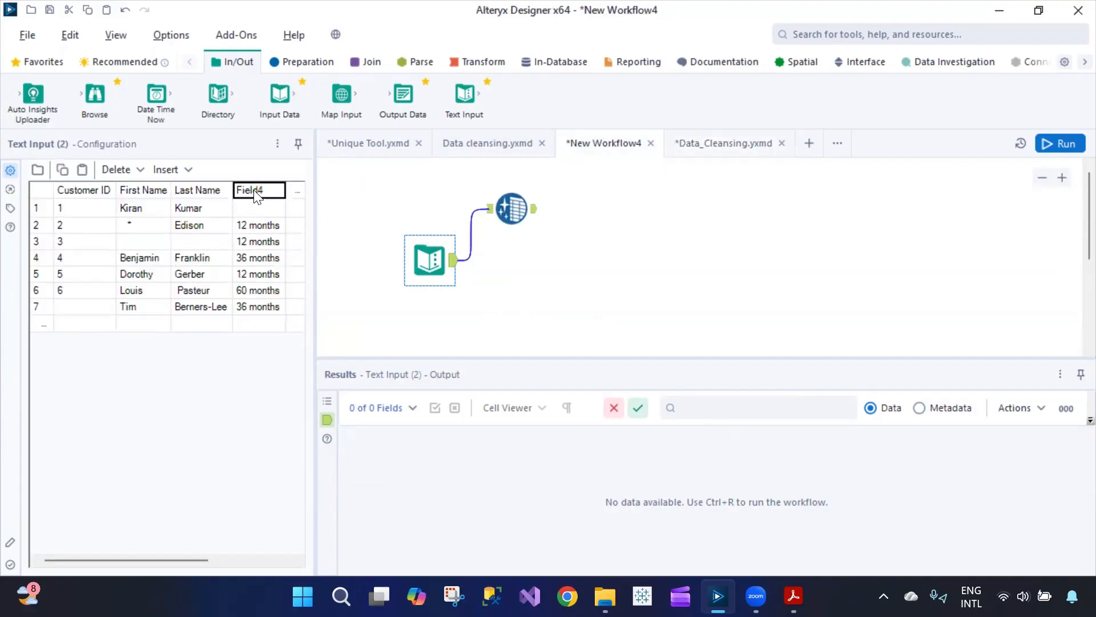
type("Term")
key("Return")
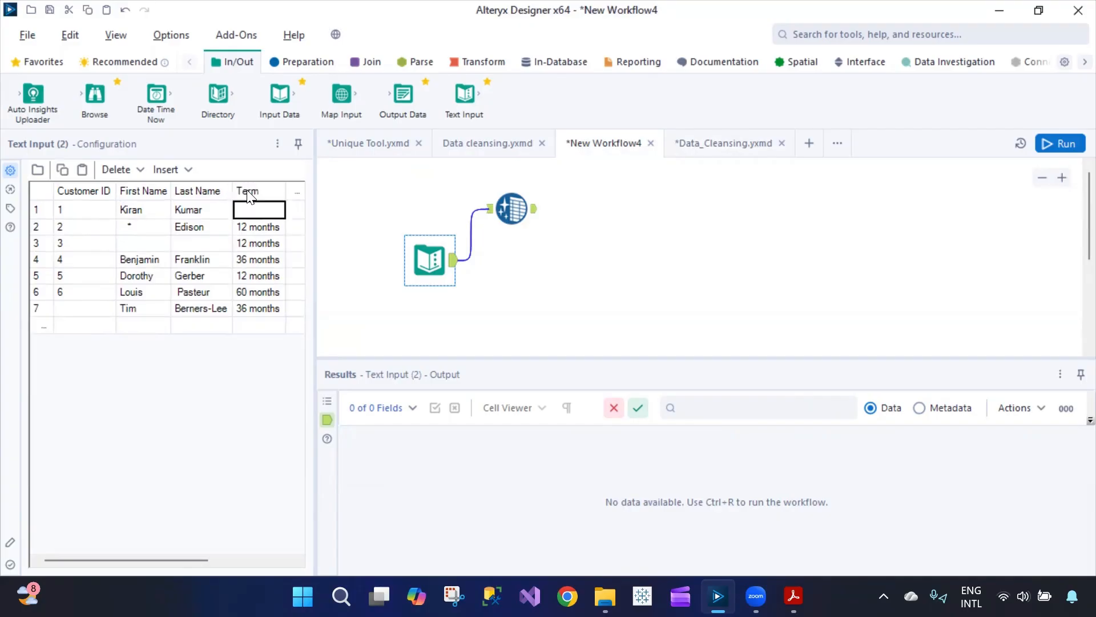
left_click_drag(511, 208, 604, 219)
left_click(719, 143)
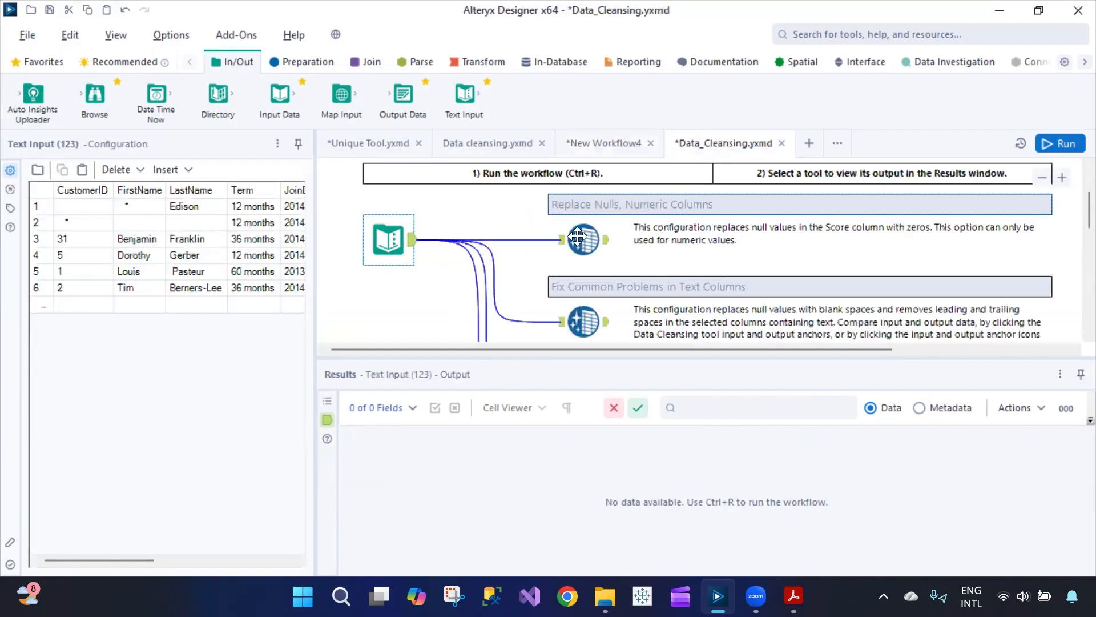
- Run the Data_Cleansing example workflow
scroll(601, 271, "down", 2)
scroll(625, 259, "up", 2)
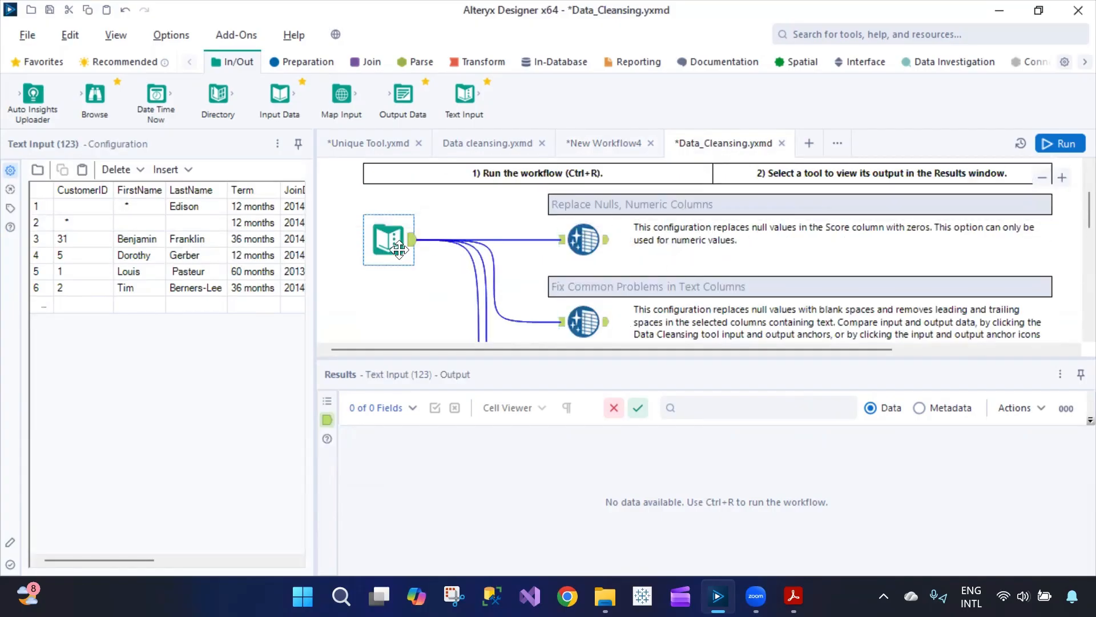
left_click(1068, 145)
- Review the settings and Results grid of Data Cleansing tools 126, 127 and 128
left_click(580, 246)
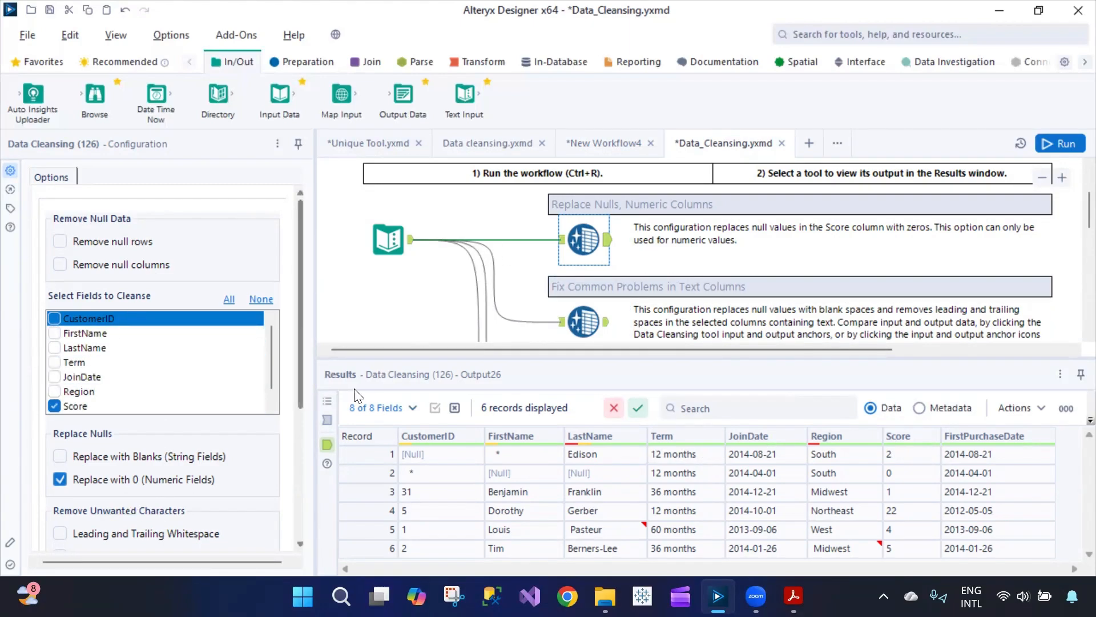
scroll(291, 407, "down", 4)
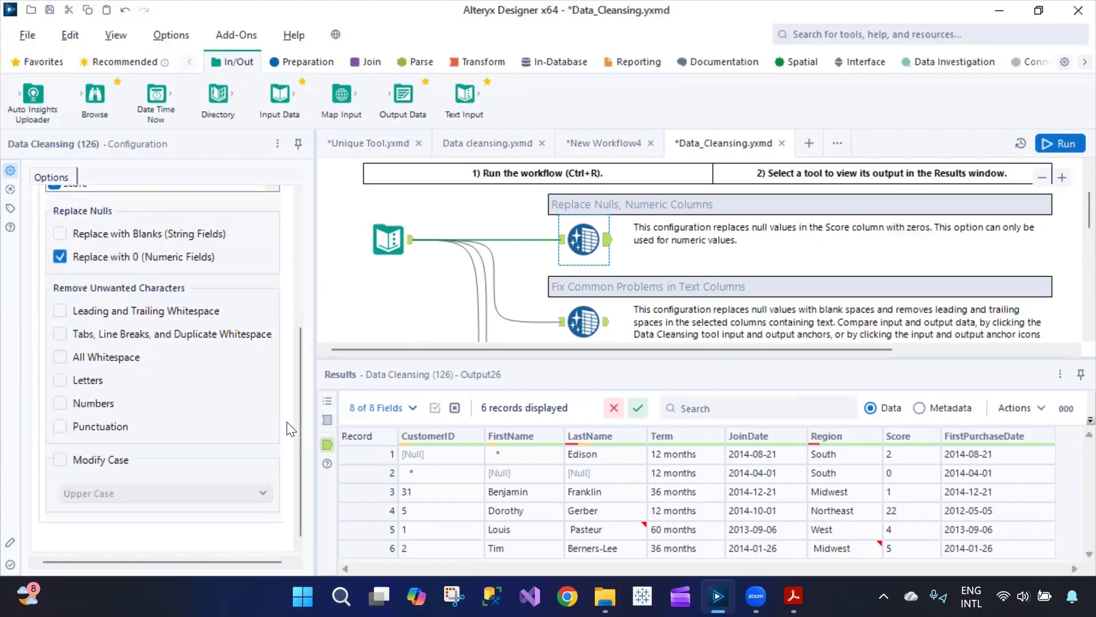
scroll(571, 308, "down", 1)
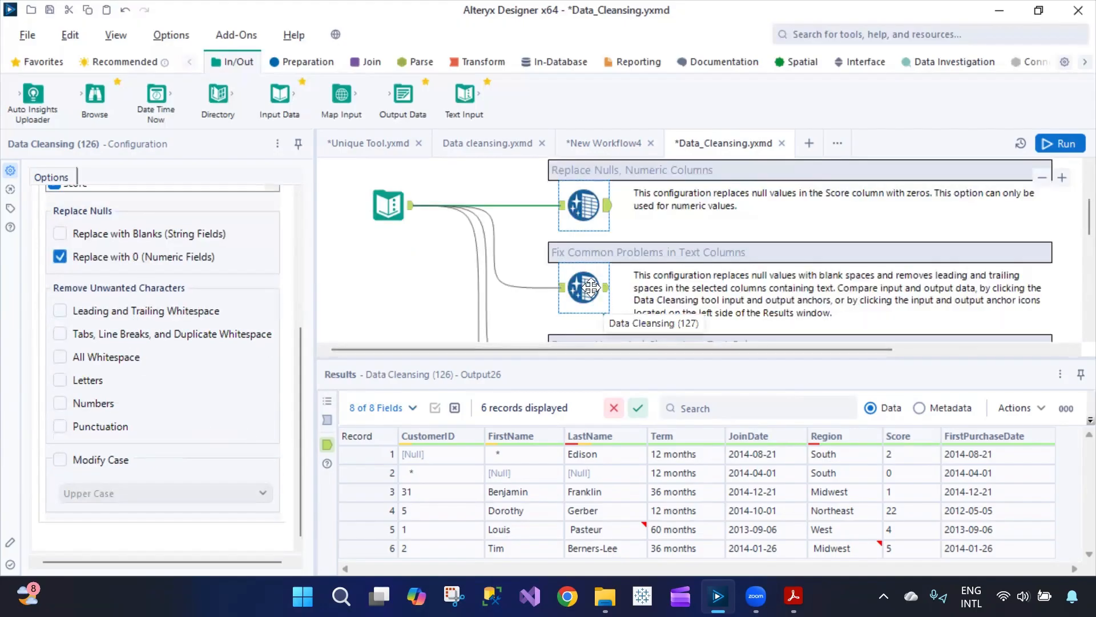
left_click(584, 287)
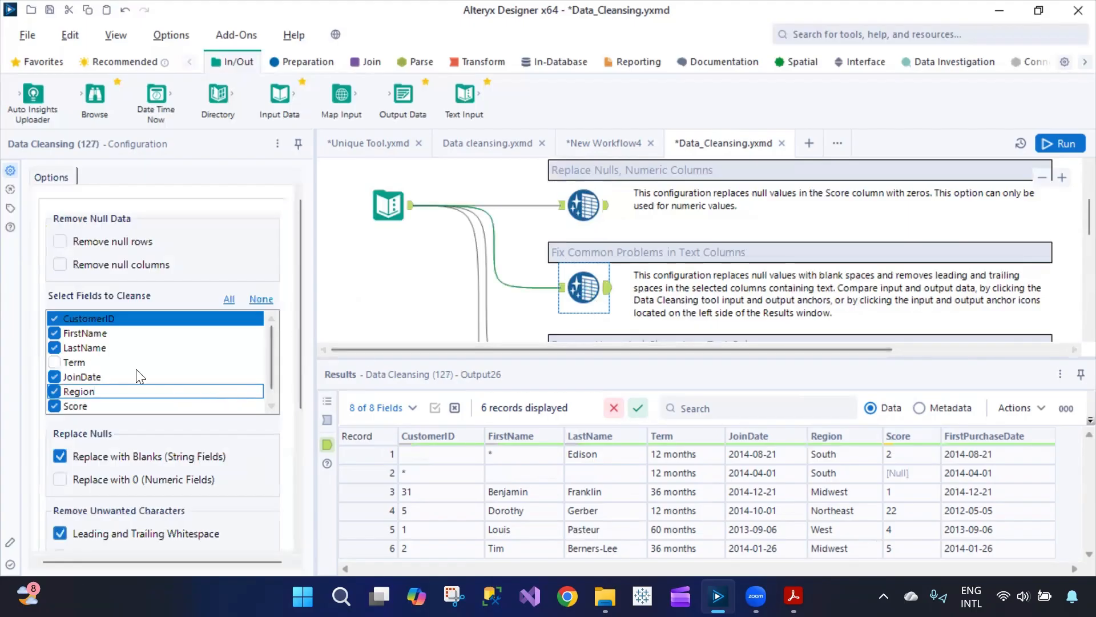
scroll(656, 308, "down", 3)
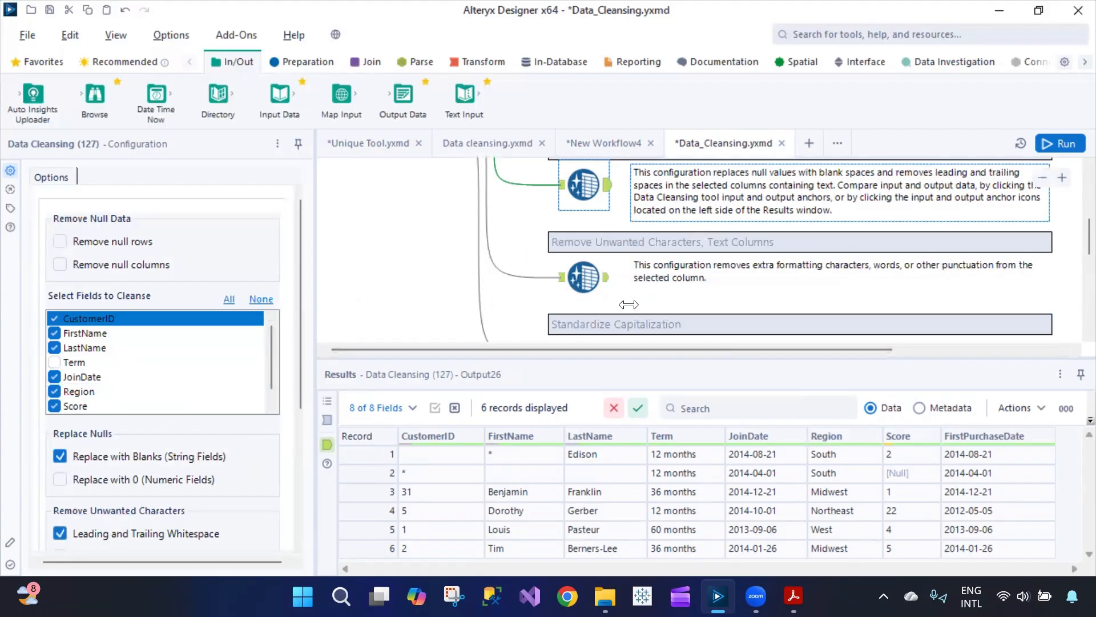
left_click(583, 277)
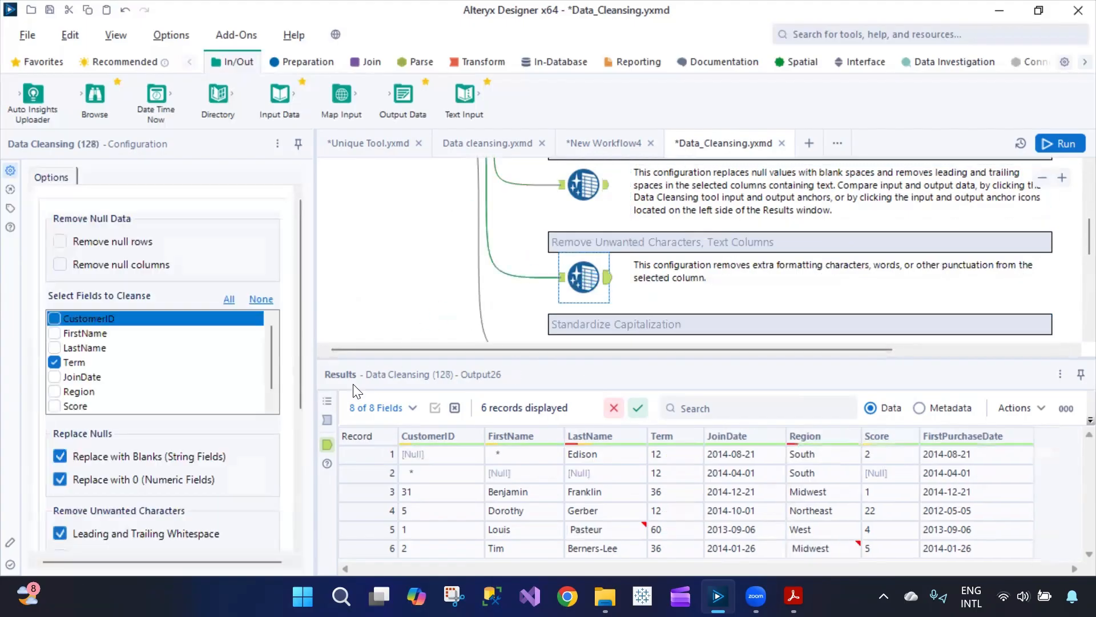
left_click(605, 143)
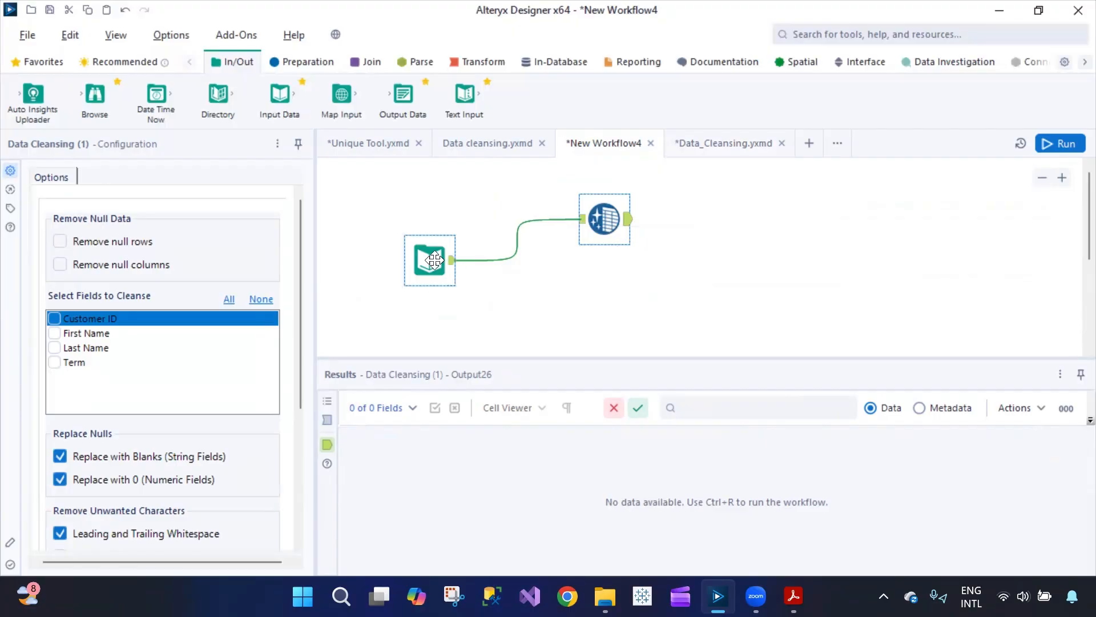
- Turn on Remove null rows and Remove null columns in the first Data Cleansing tool
left_click(429, 261)
left_click(586, 239)
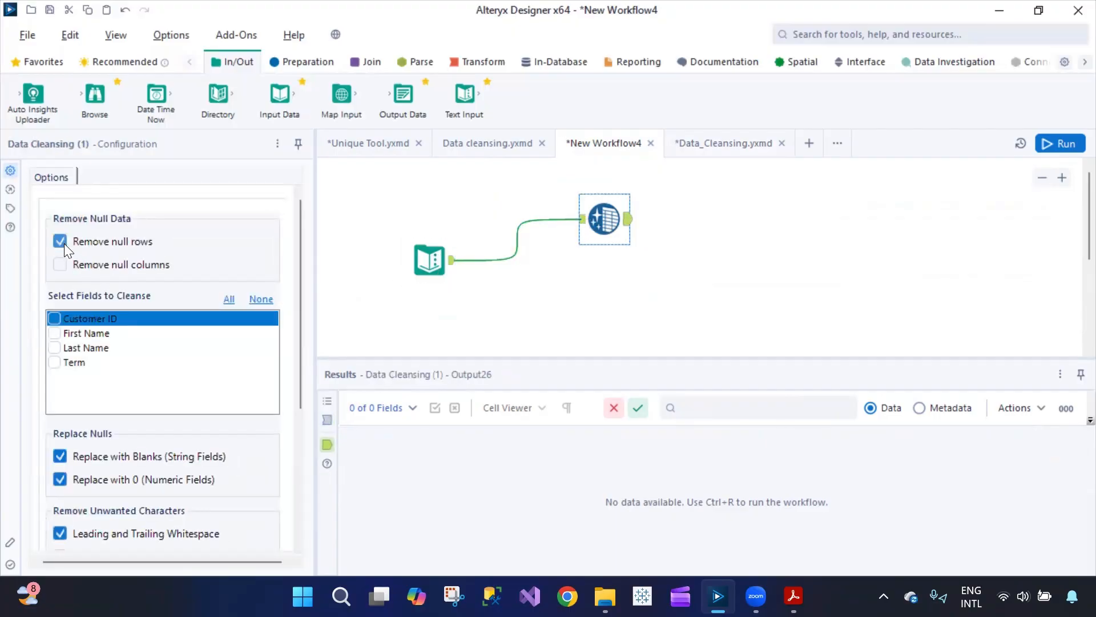
left_click(60, 265)
- Add a second Data Cleansing tool below the first, fed by the Text Input
left_click(323, 59)
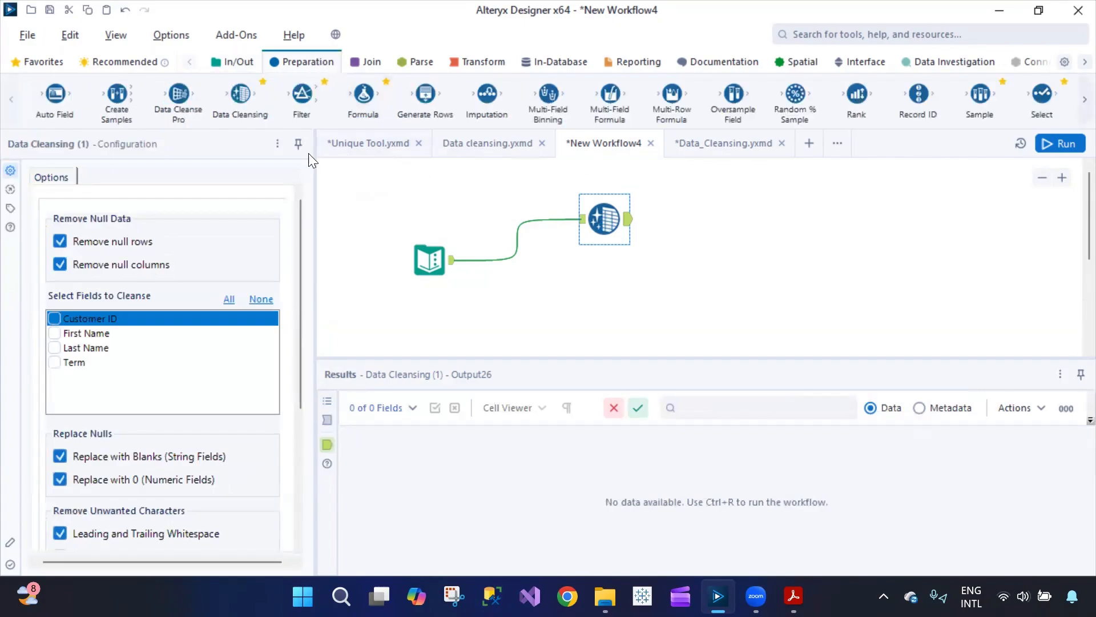
left_click_drag(241, 94, 604, 301)
left_click_drag(450, 268, 597, 303)
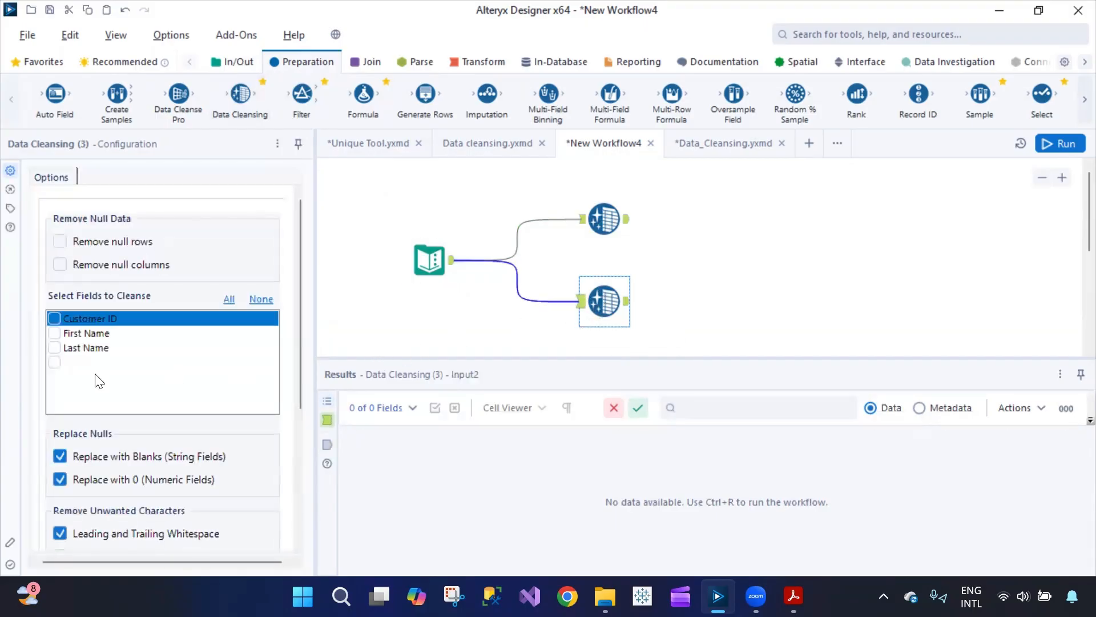
- Enable Modify Case in the new cleansing tool and set it to Lower Case
scroll(121, 505, "down", 4)
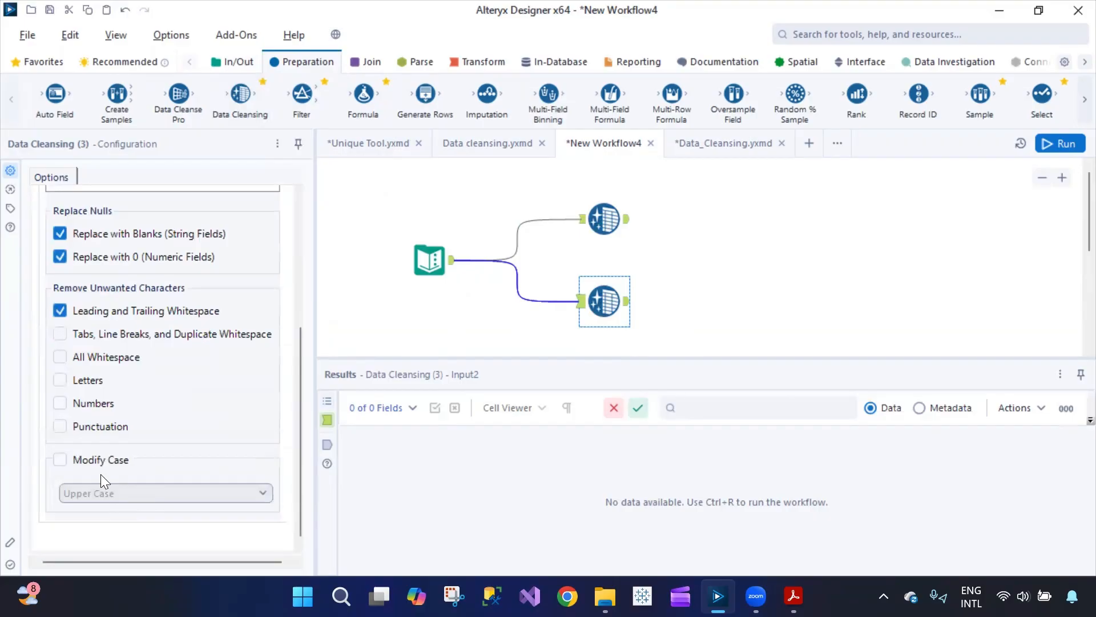
left_click(69, 461)
left_click(110, 495)
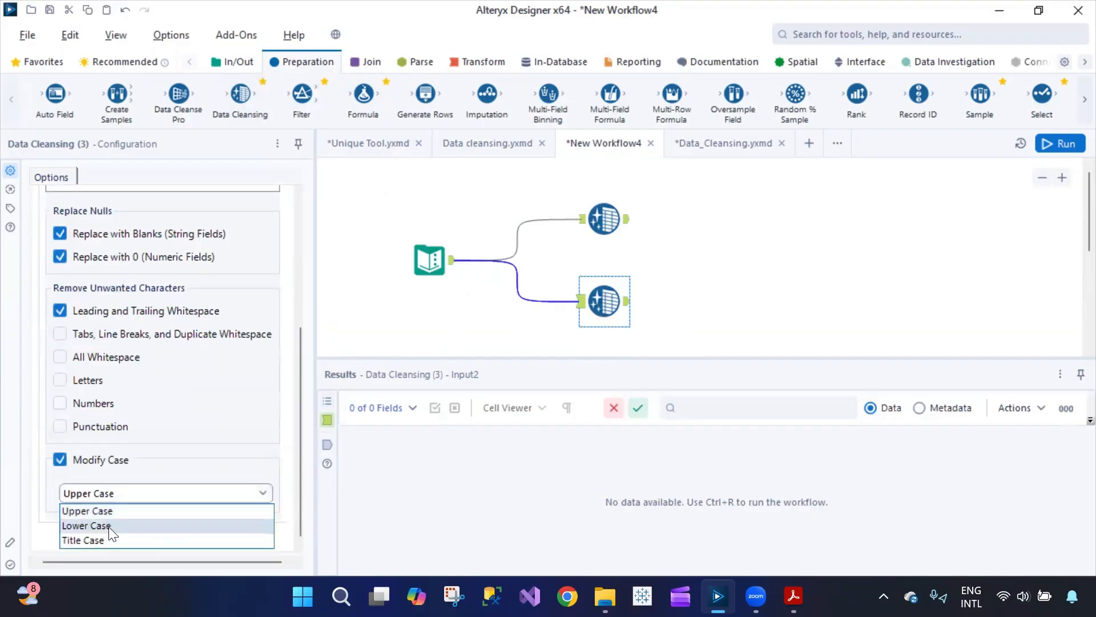
left_click(73, 524)
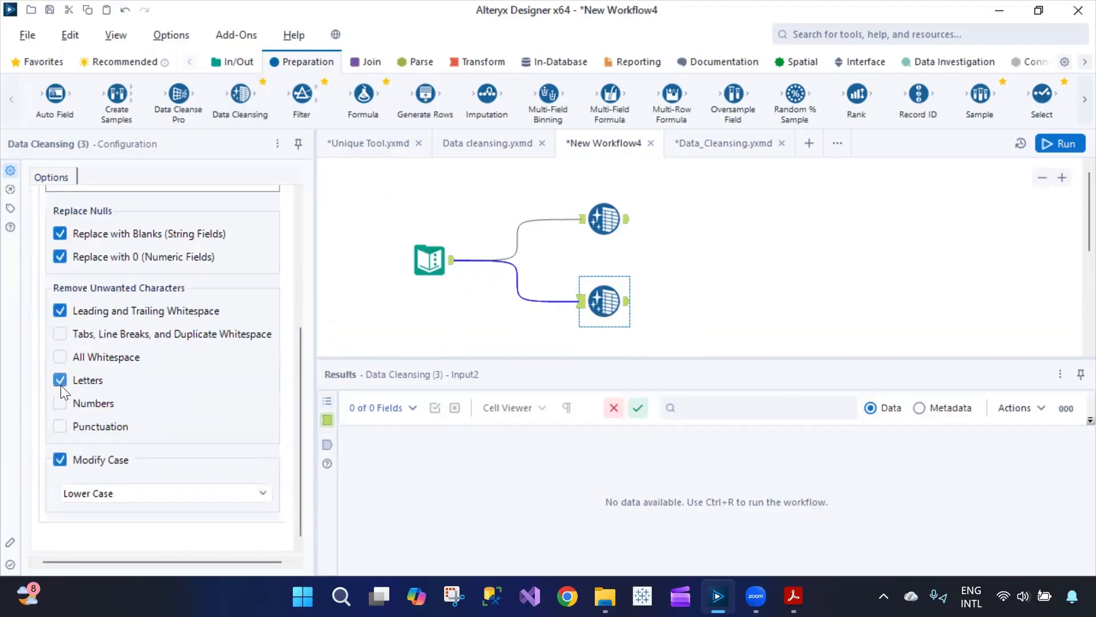
left_click(234, 64)
- Attach a Browse to each Data Cleansing tool and run the workflow
left_click_drag(94, 100, 710, 208)
left_click_drag(94, 99, 726, 301)
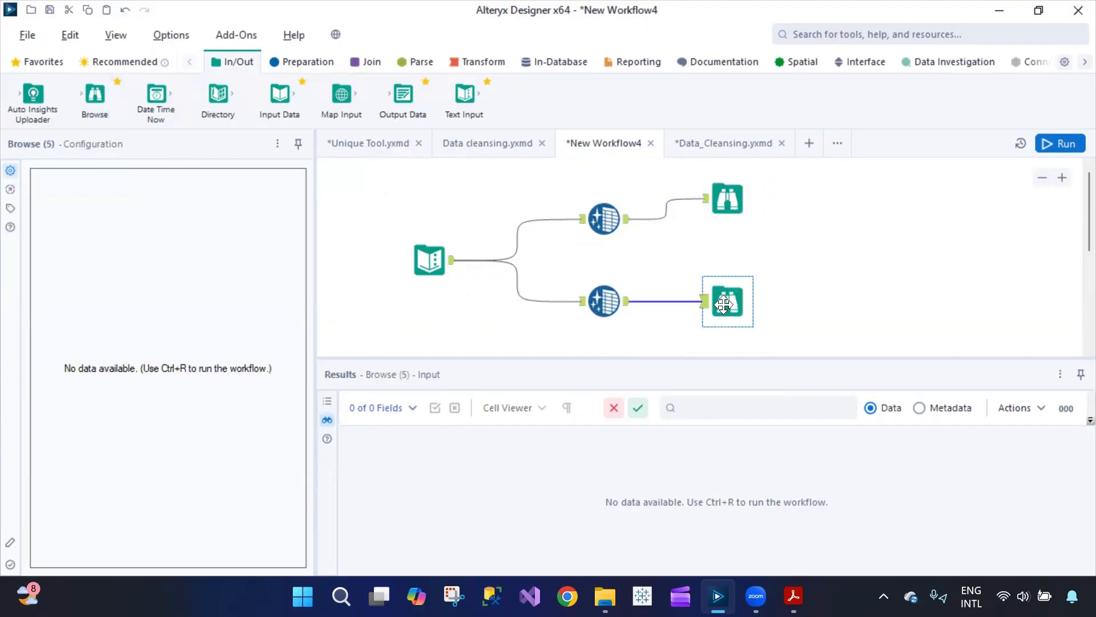
left_click(1063, 144)
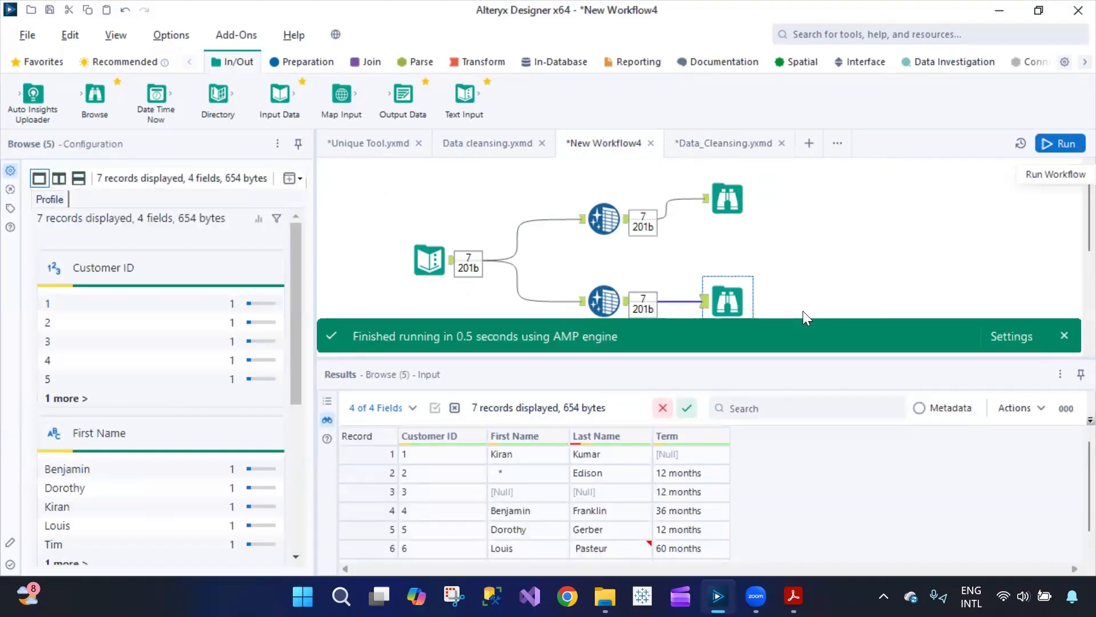
- Compare the upper and lower Browse results, 7 records and 4 fields each
left_click(726, 200)
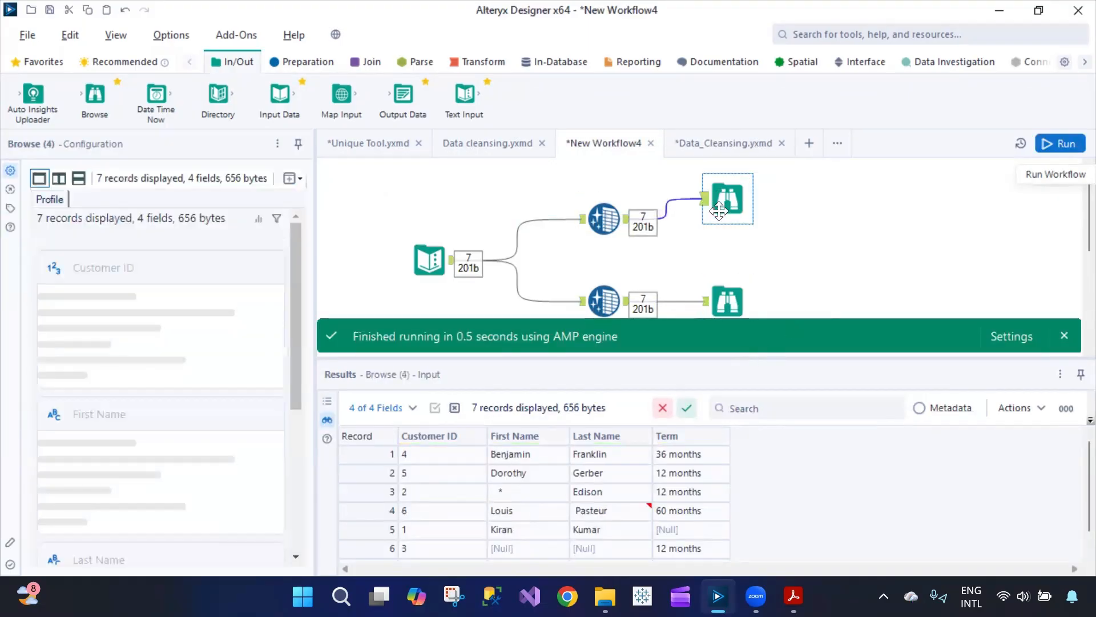
left_click(604, 218)
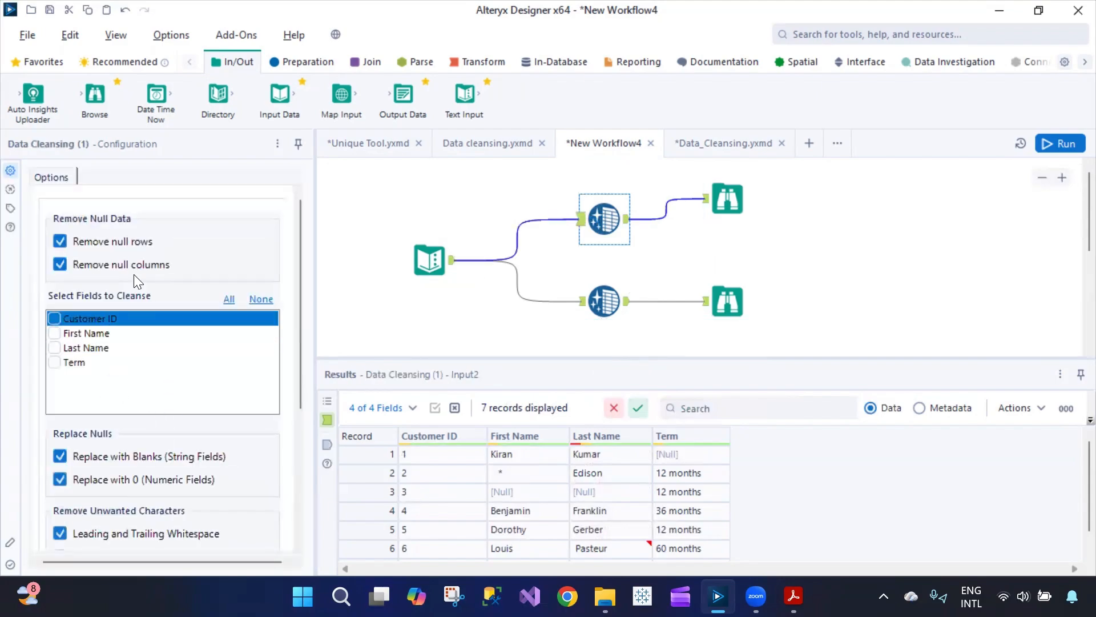
scroll(158, 498, "down", 3)
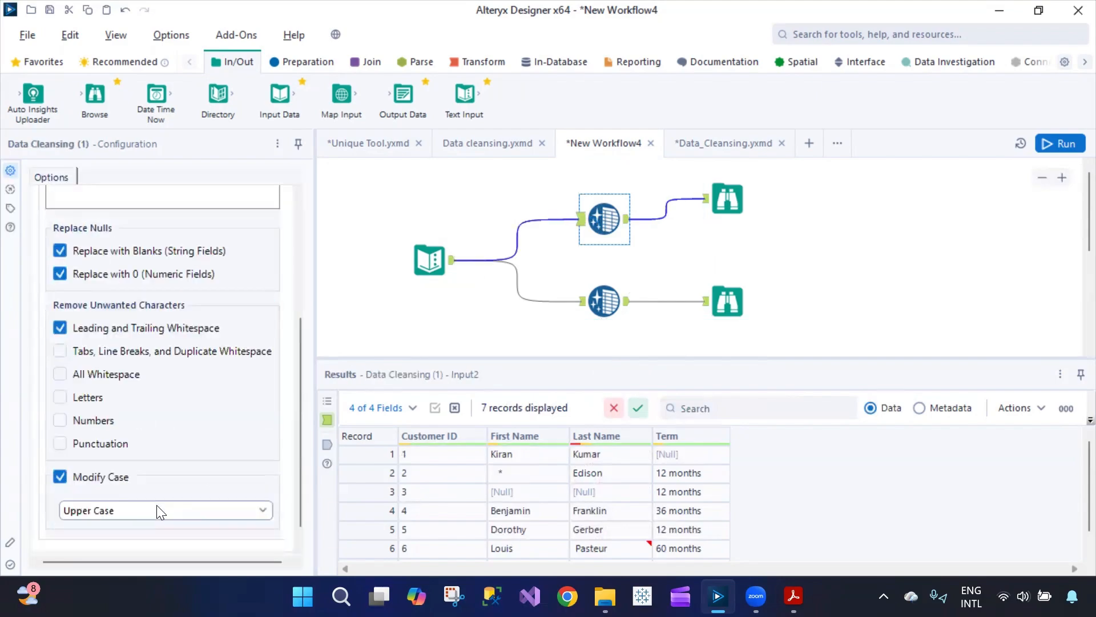
scroll(162, 500, "up", 2)
scroll(194, 451, "down", 3)
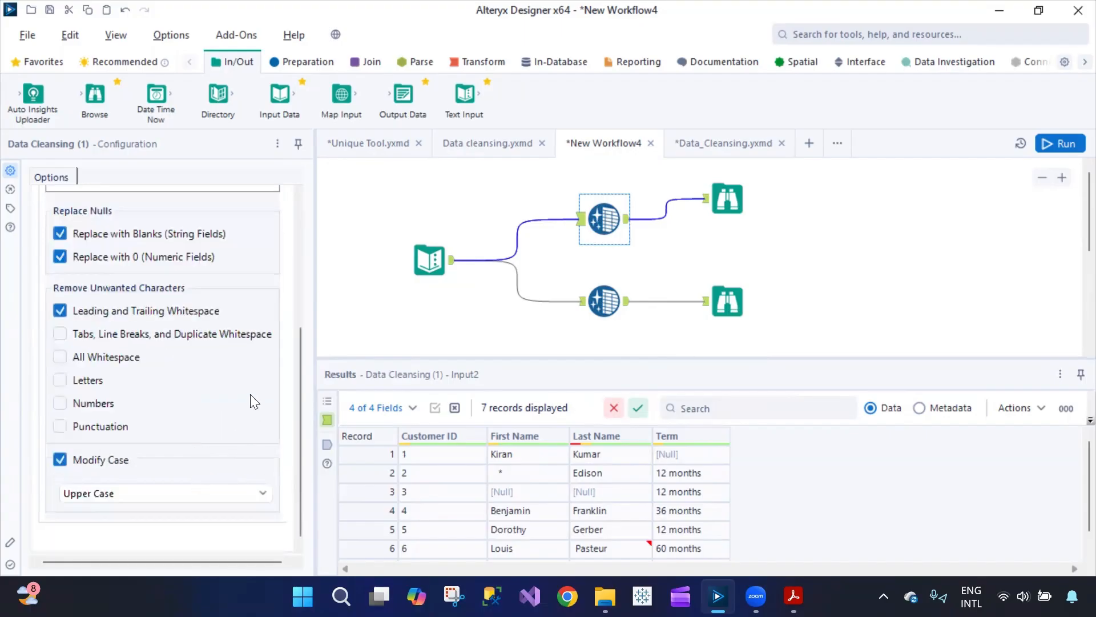
left_click(729, 205)
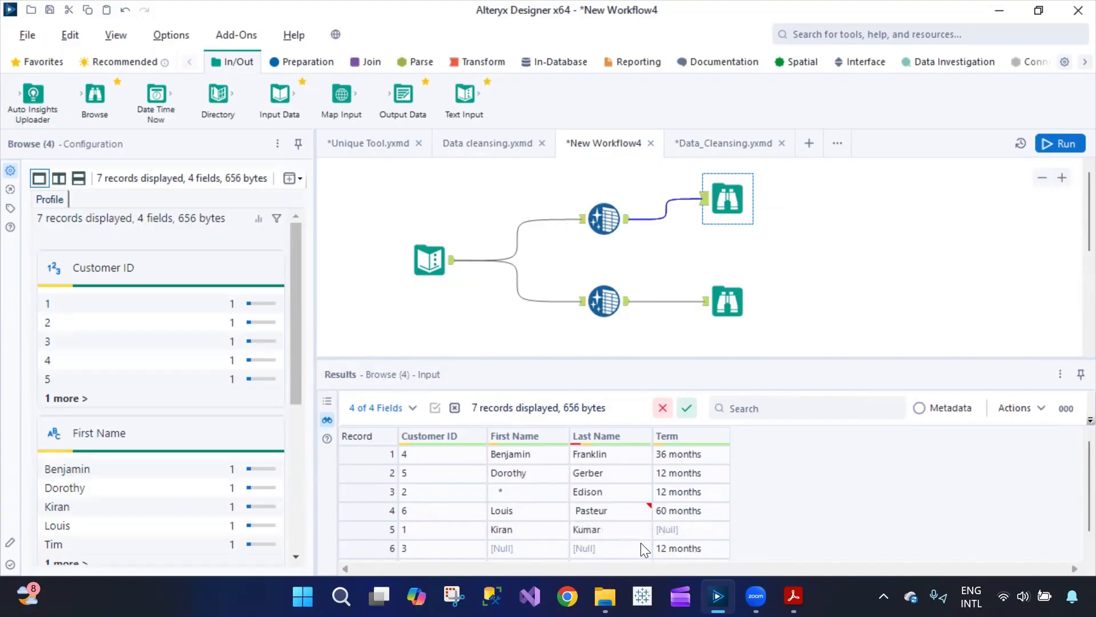
left_click(727, 302)
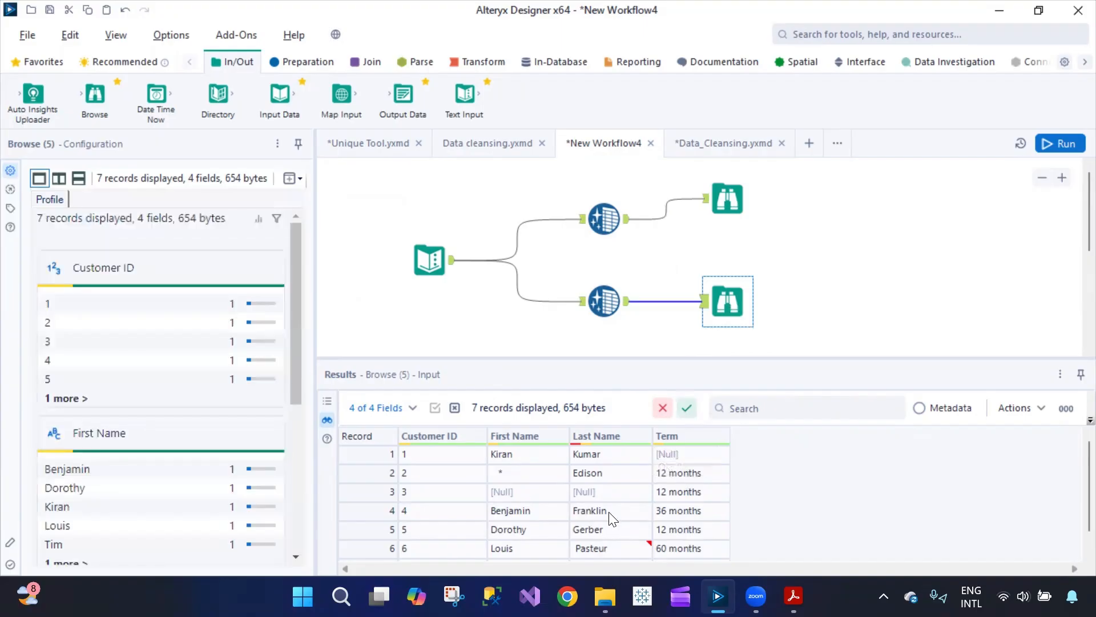
- Switch the lower Data Cleansing tool to Upper Case, rerun, and view its Browse output
left_click(604, 301)
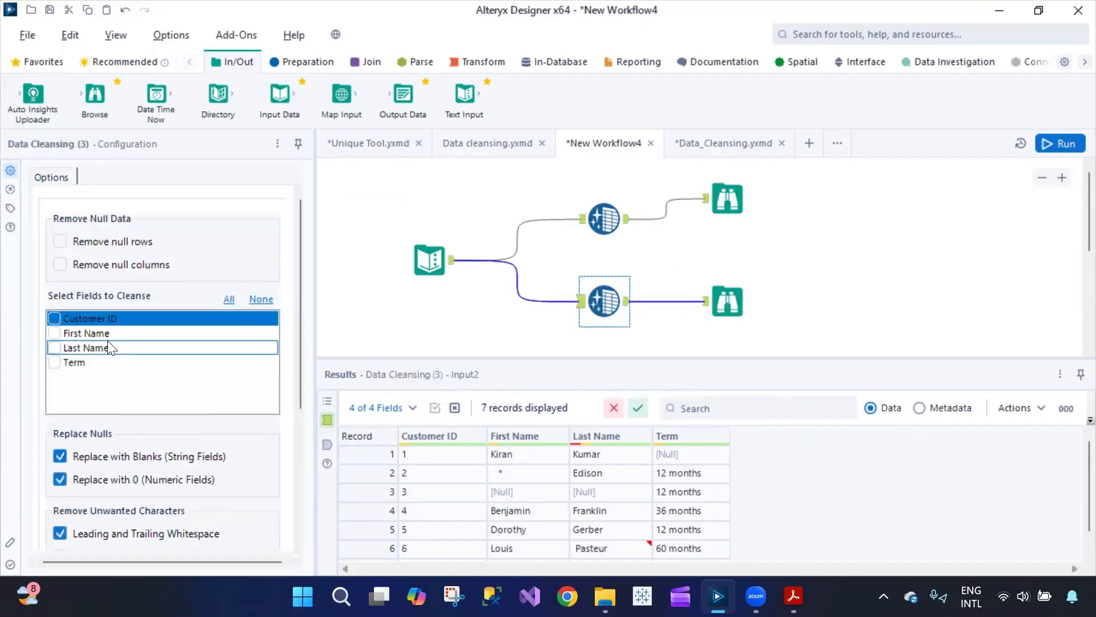
scroll(163, 502, "down", 5)
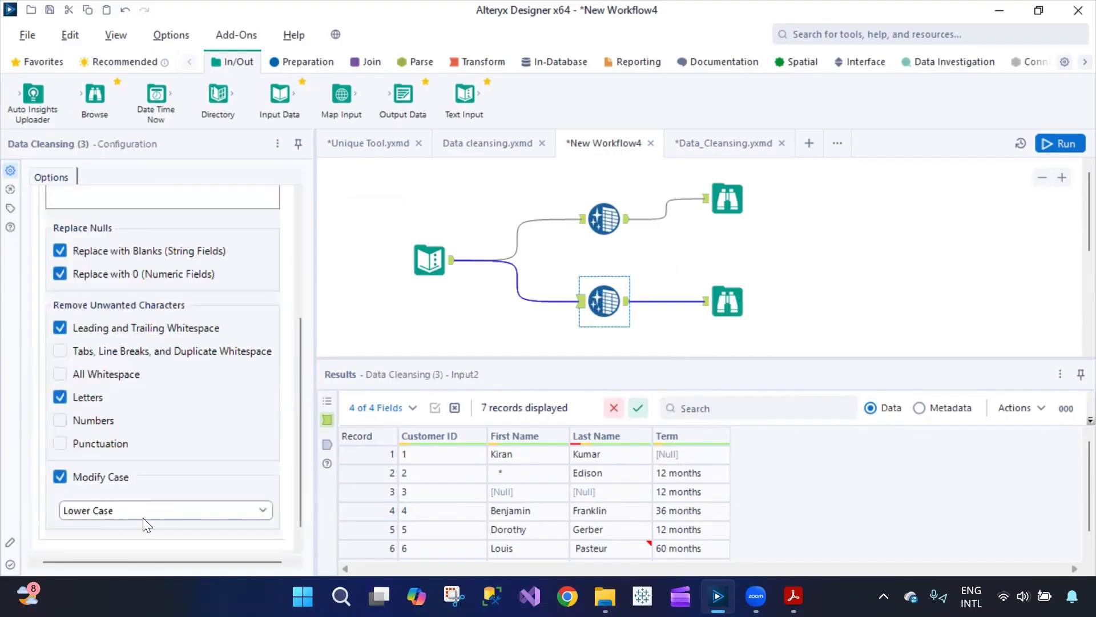
left_click(120, 513)
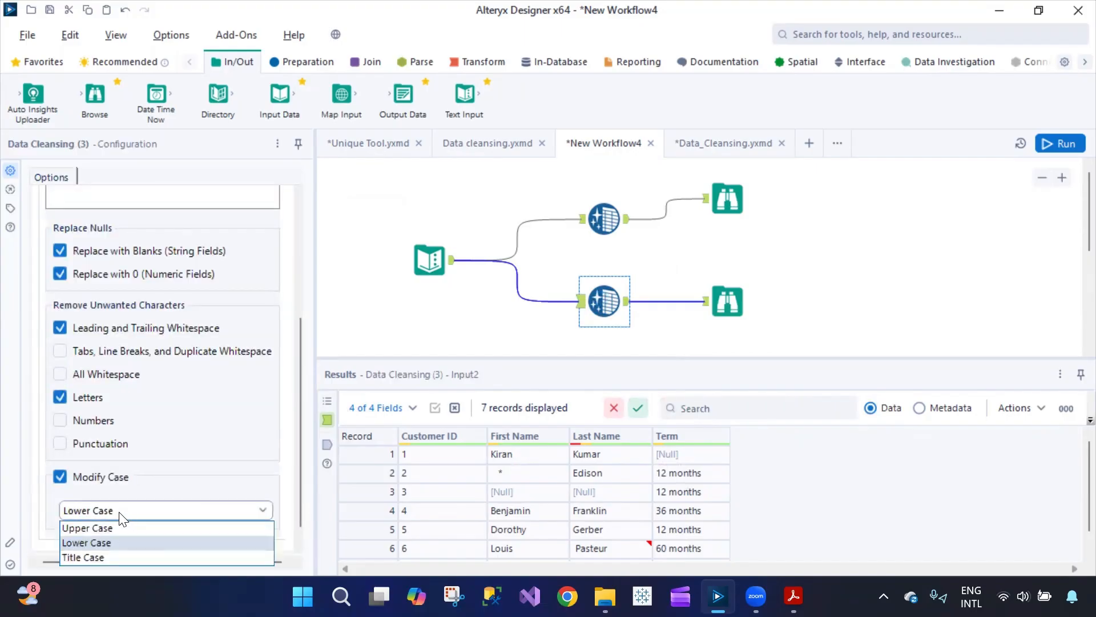
left_click(103, 528)
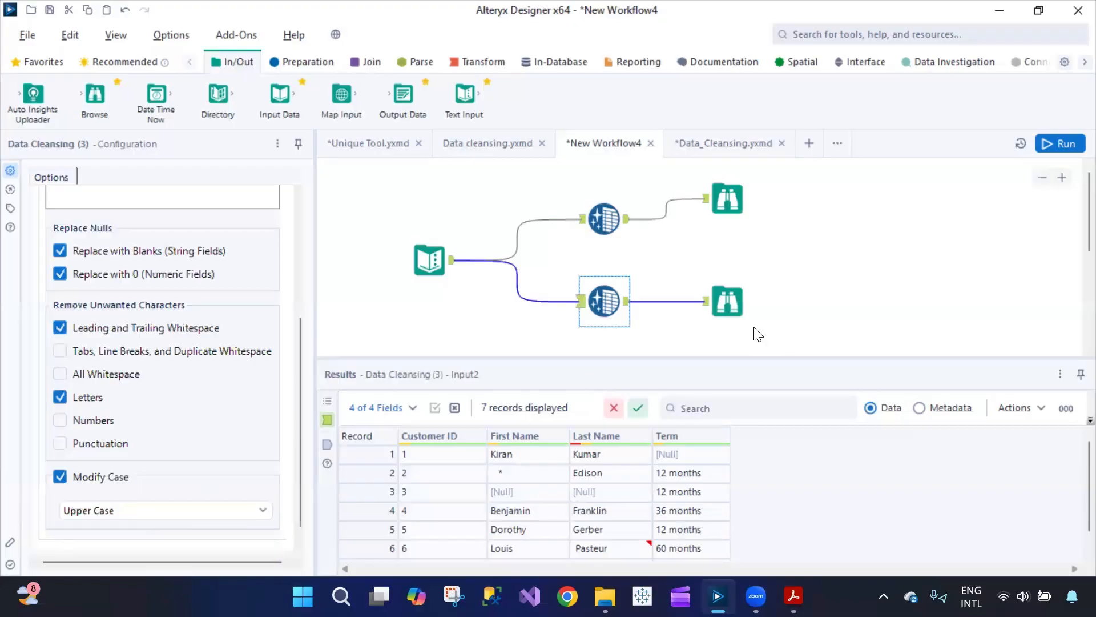
left_click(1056, 143)
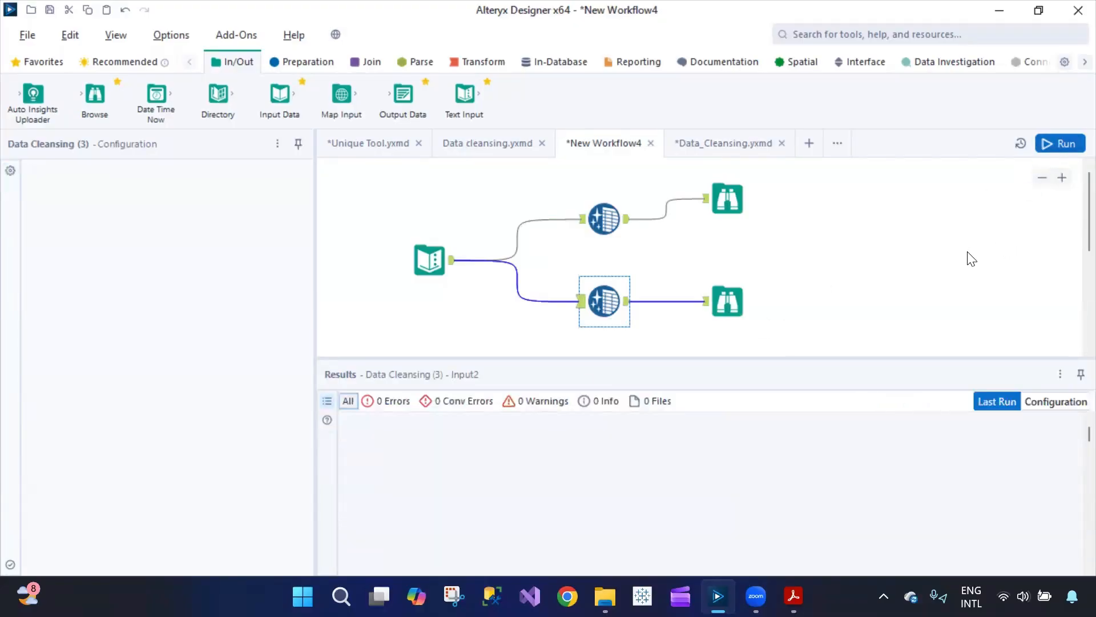
left_click(722, 303)
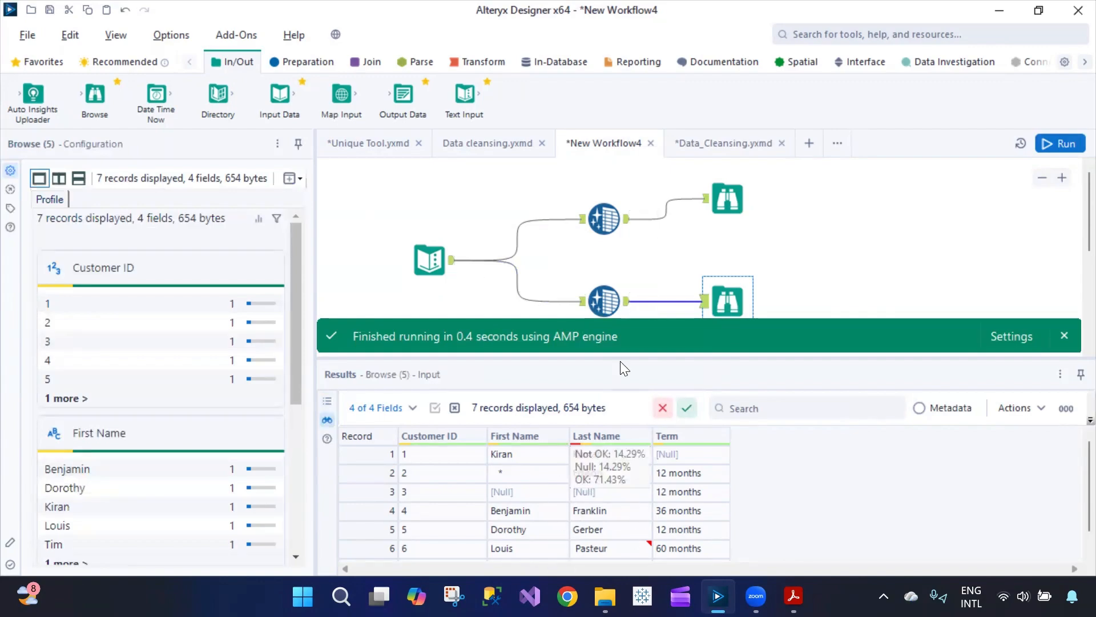
- Add Punctuation removal to the upper Data Cleansing tool, rerun, and check its Browse output
left_click(611, 214)
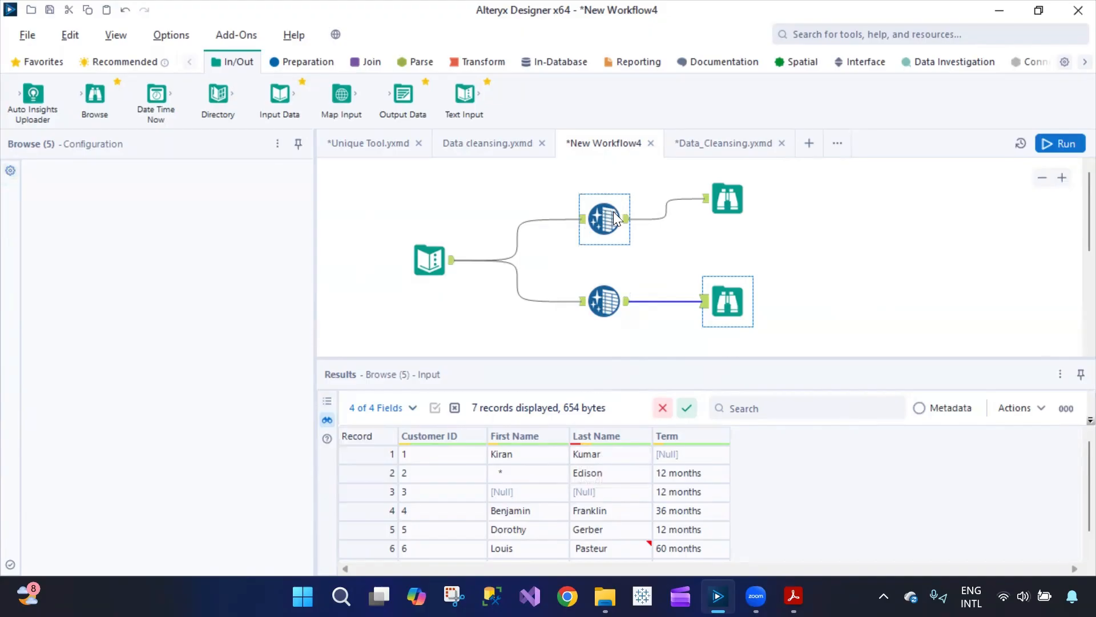
left_click(605, 303, "ctrl")
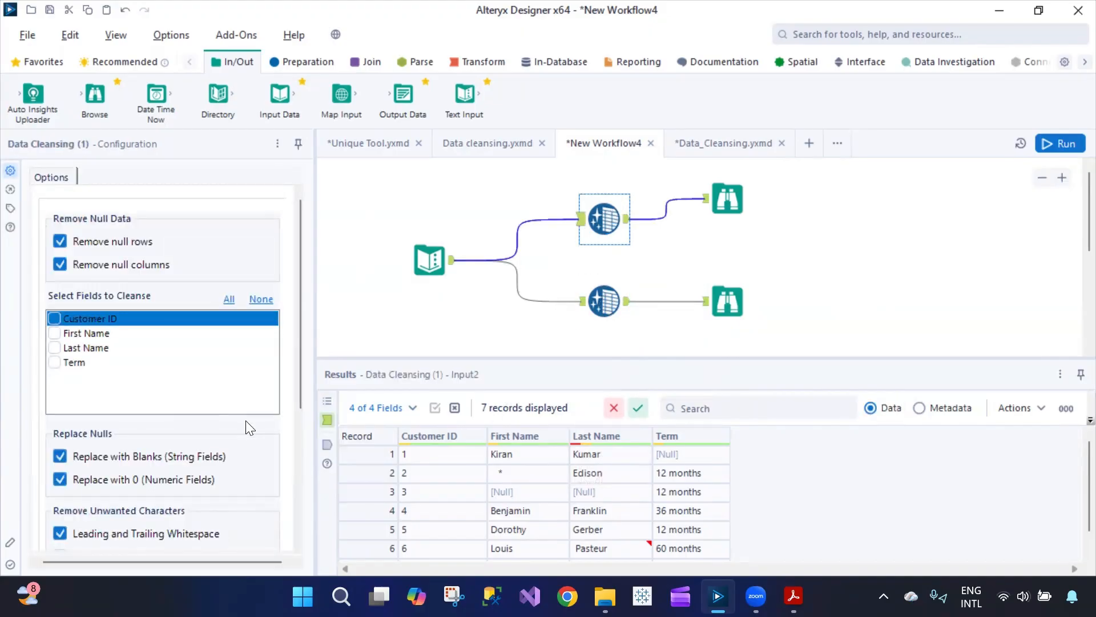
scroll(249, 432, "down", 3)
scroll(138, 452, "up", 3)
scroll(93, 440, "down", 3)
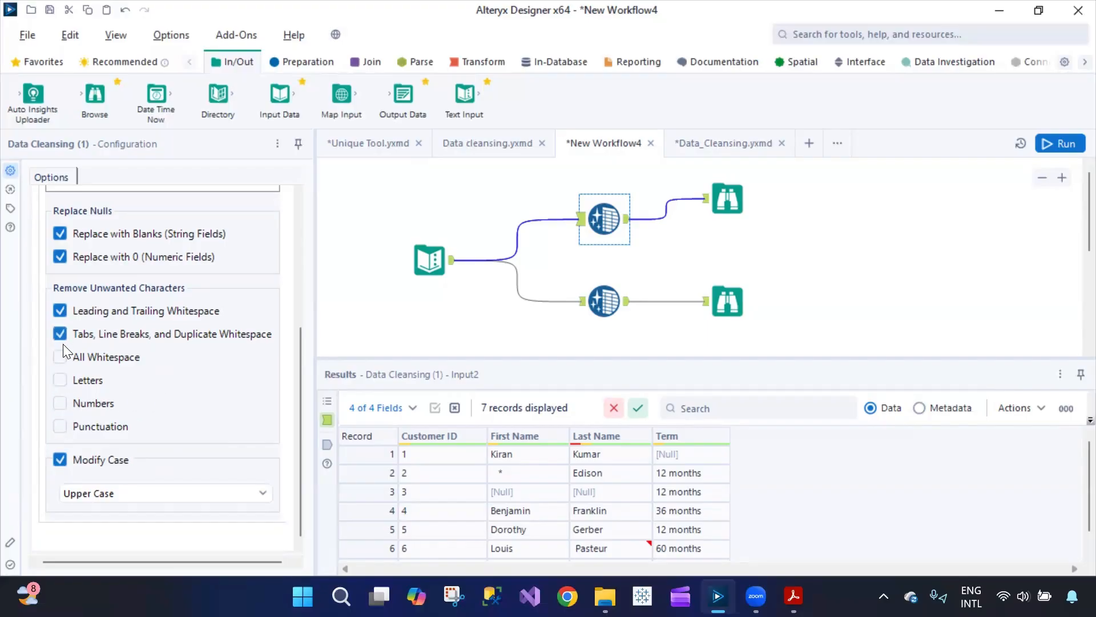
left_click(60, 426)
left_click(1062, 145)
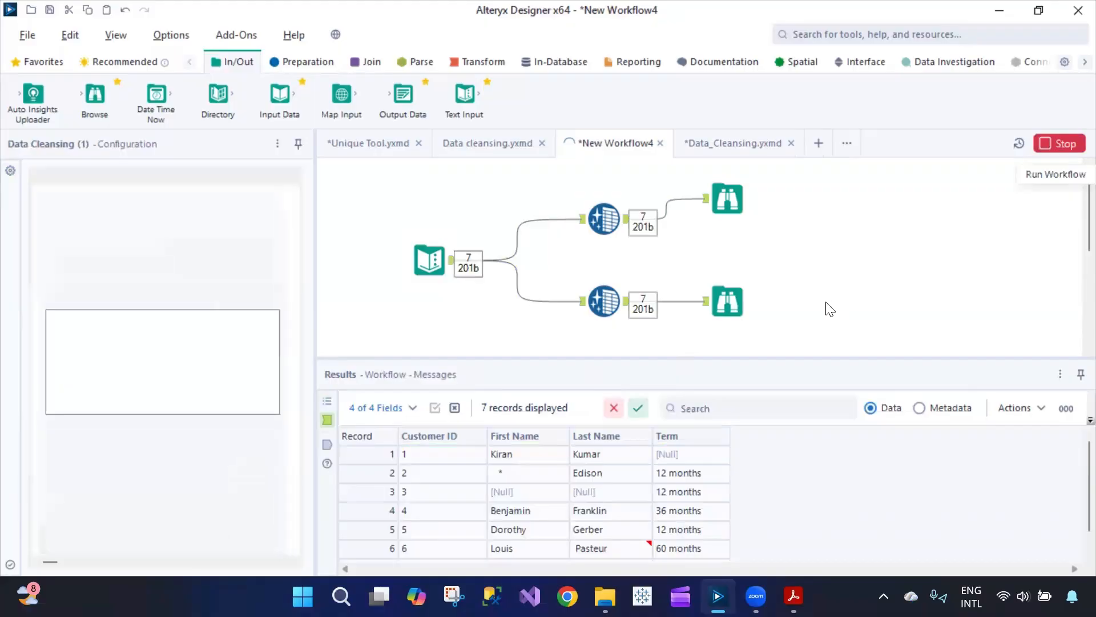
left_click(727, 201)
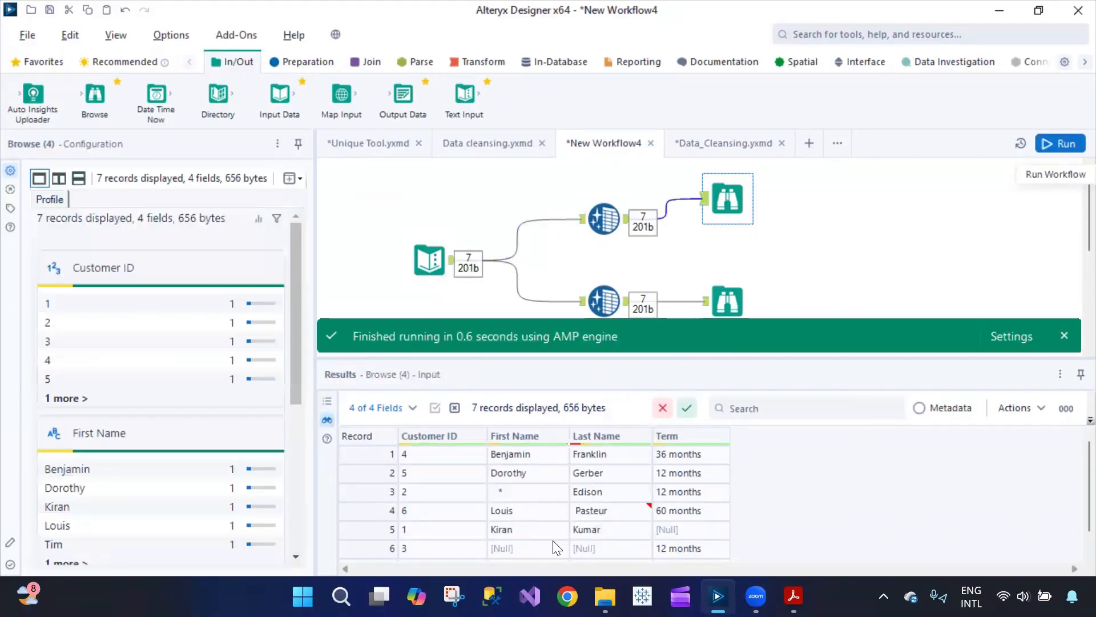
- Limit the upper tool's cleansing to First Name and Last Name and rerun
left_click(594, 216)
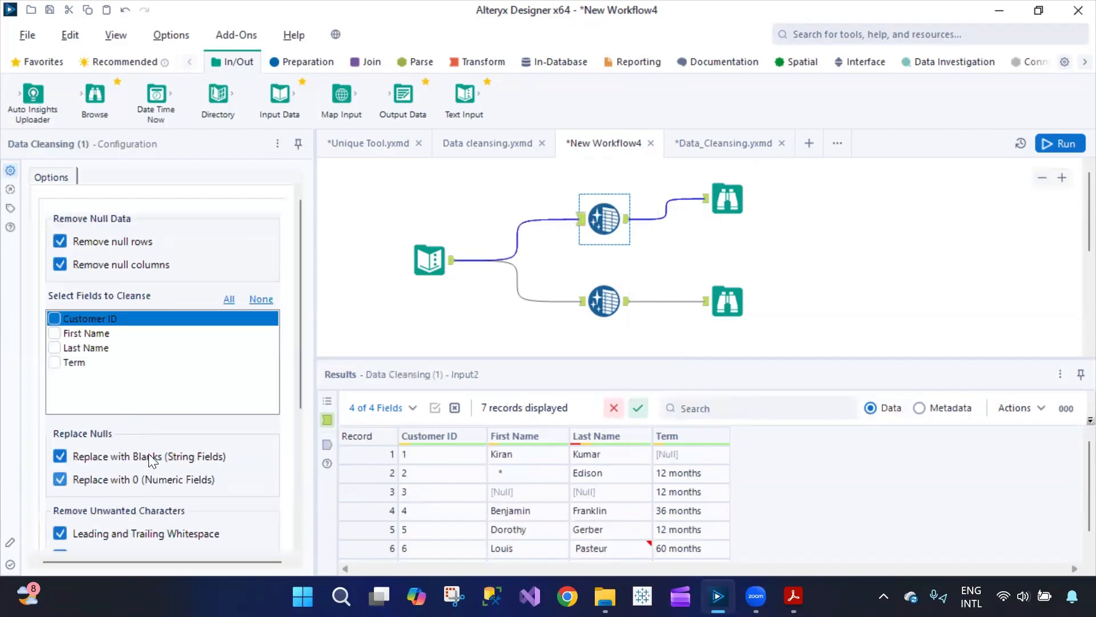
left_click(54, 347)
left_click(54, 333)
left_click(1065, 147)
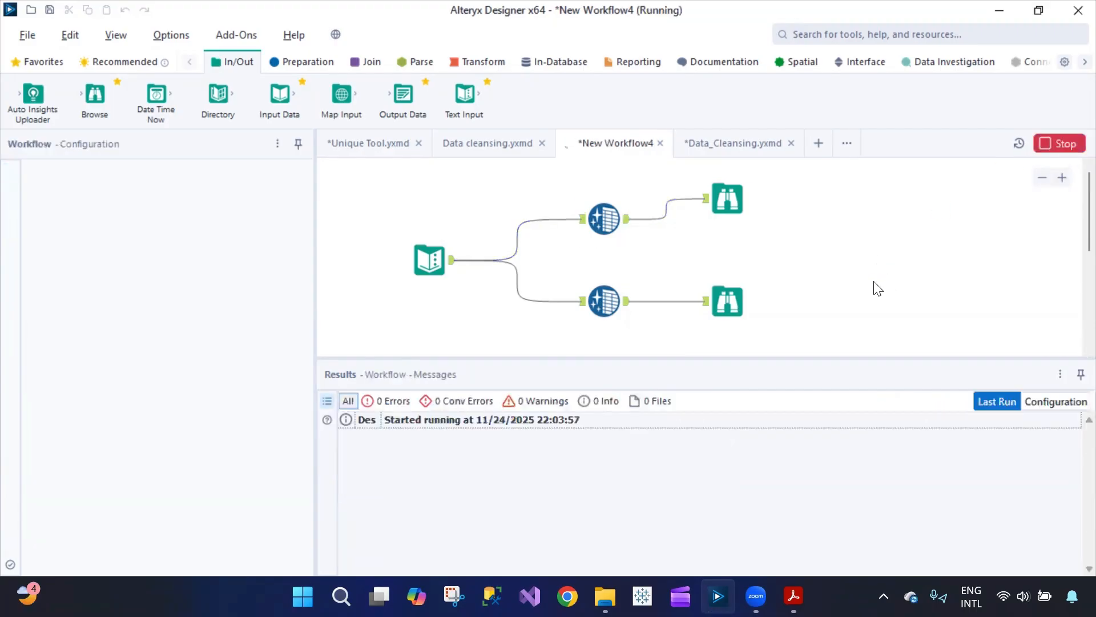
- Compare both branches' Browse outputs and cleansing settings, then switch to Data_Cleansing.yxmd
left_click(726, 204)
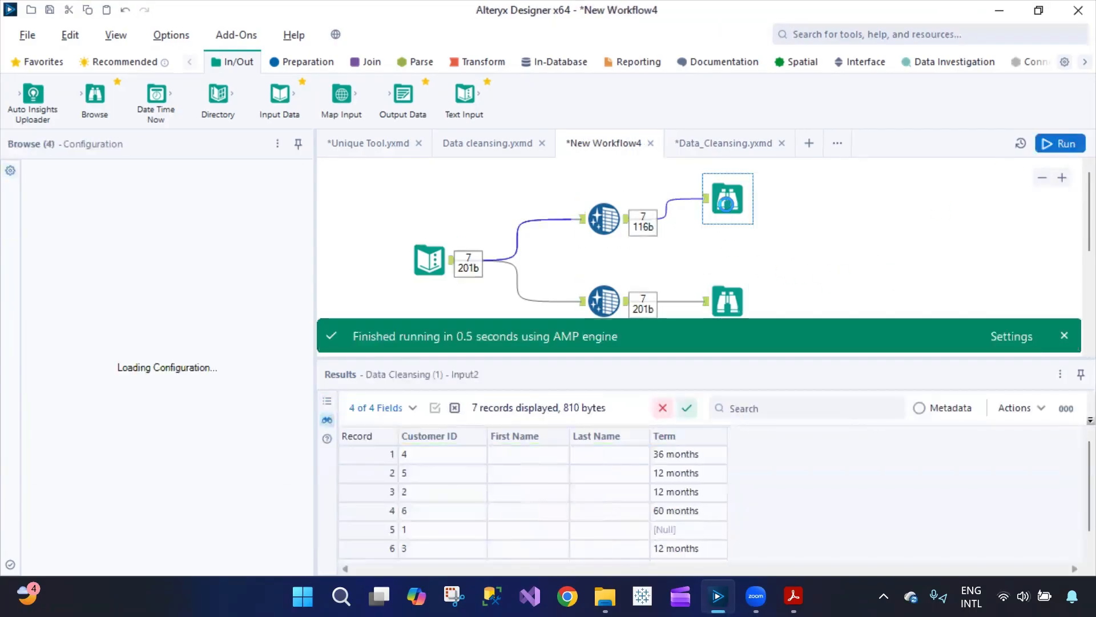
left_click(604, 219)
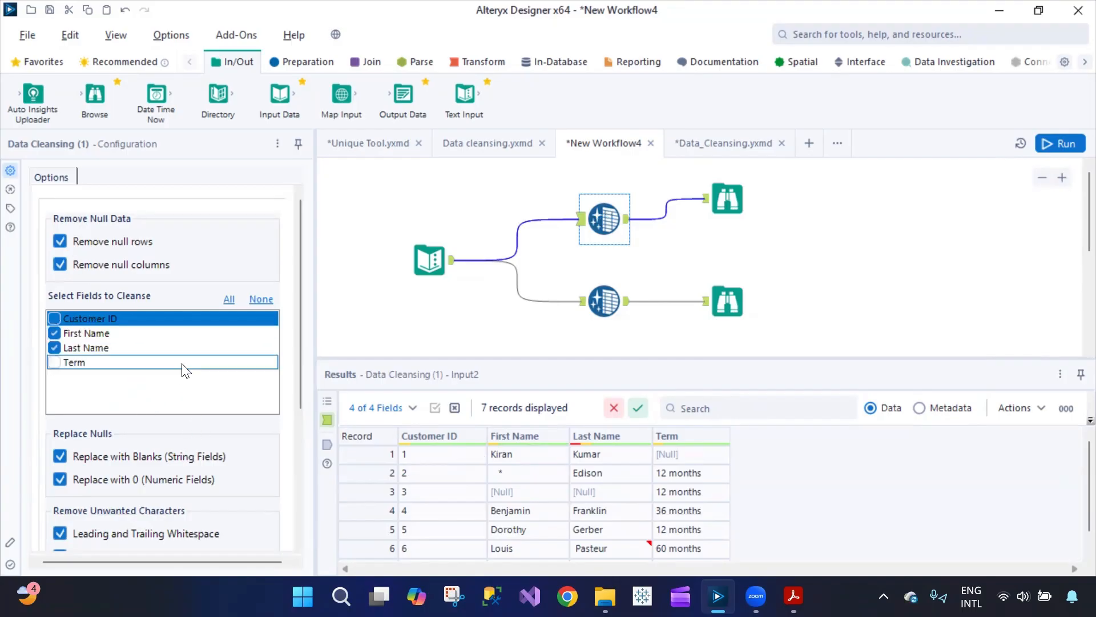
scroll(227, 473, "down", 3)
left_click(727, 199)
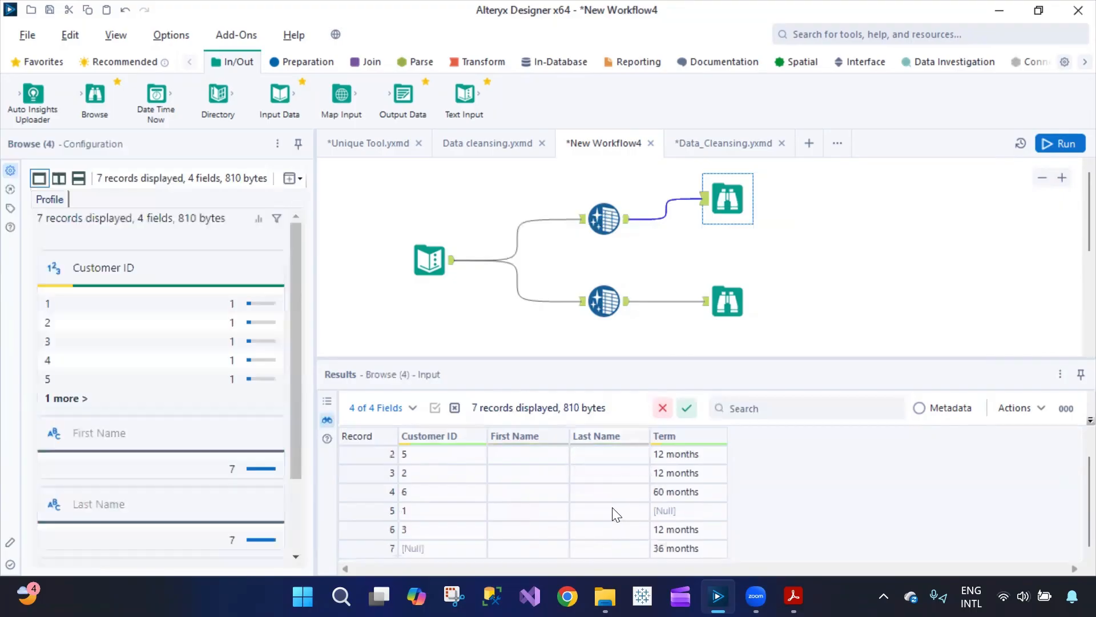
left_click(604, 301)
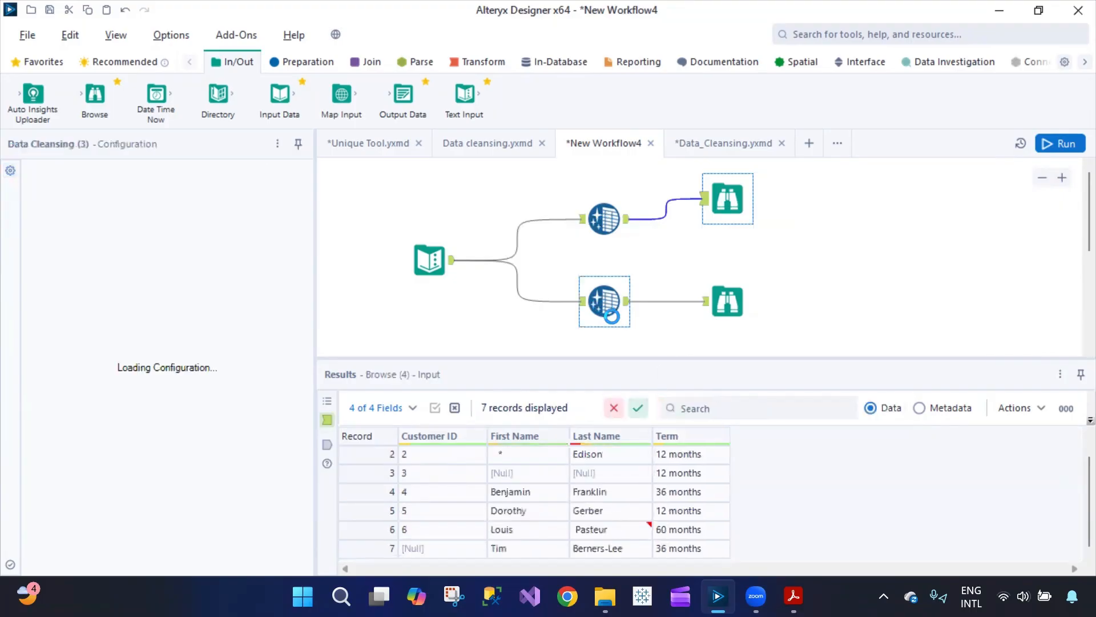
left_click(734, 302, "ctrl")
left_click(735, 299)
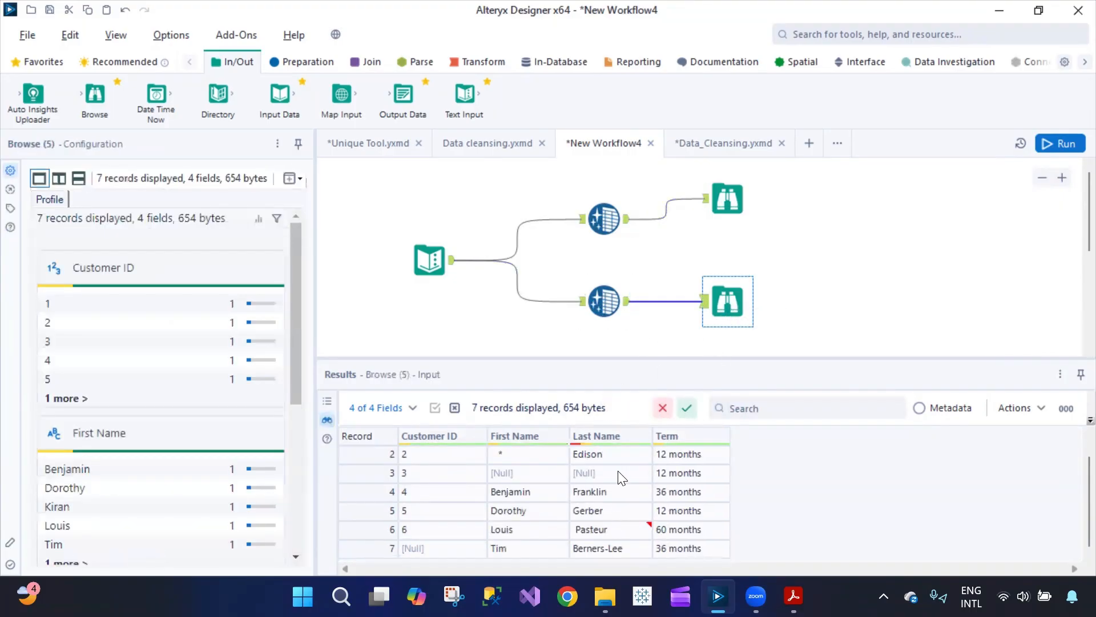
left_click(604, 219)
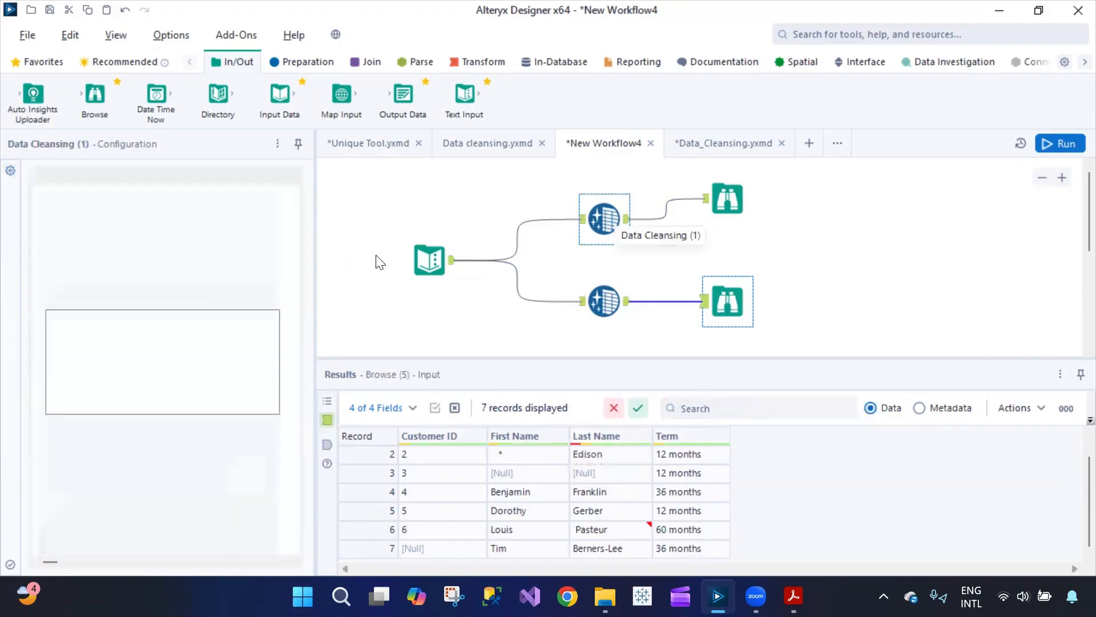
left_click(714, 145)
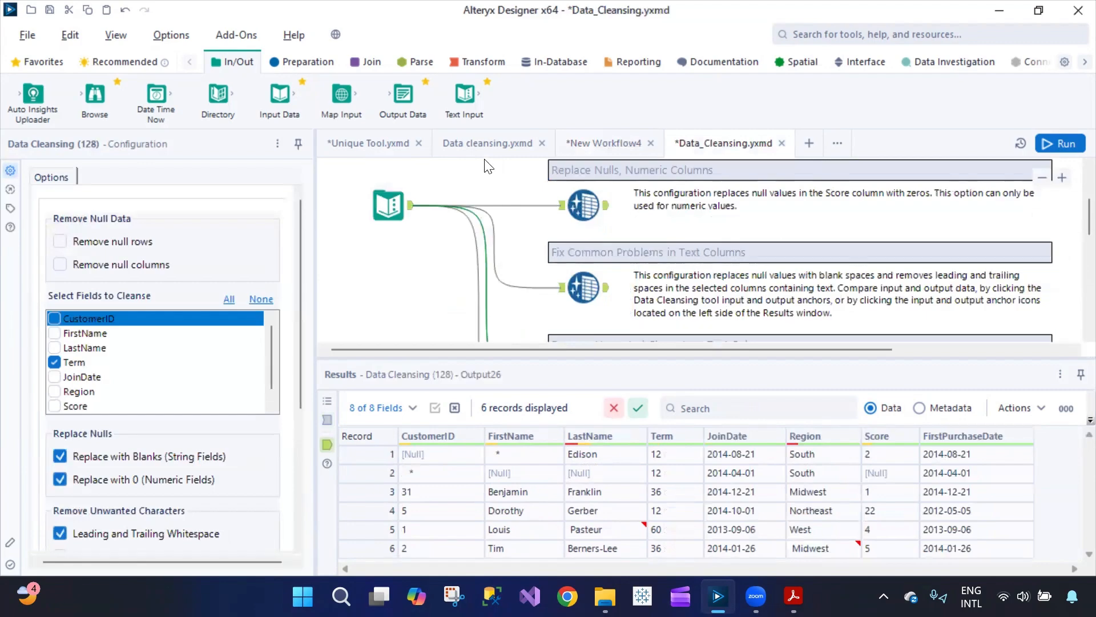
left_click(488, 143)
left_click(448, 236)
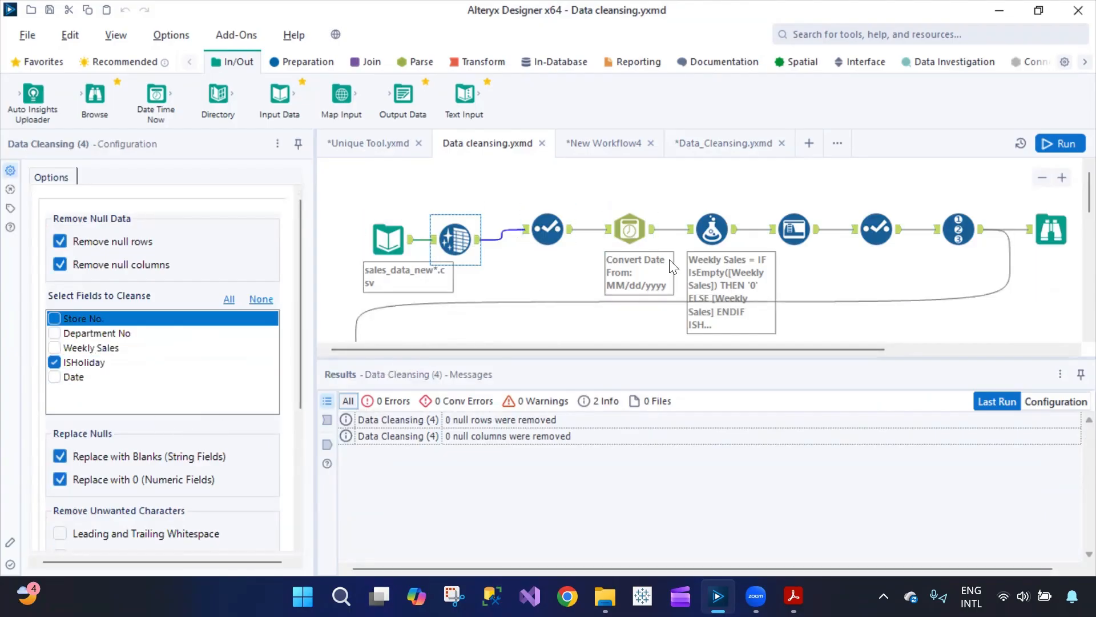
scroll(643, 289, "down", 3)
scroll(642, 289, "up", 3)
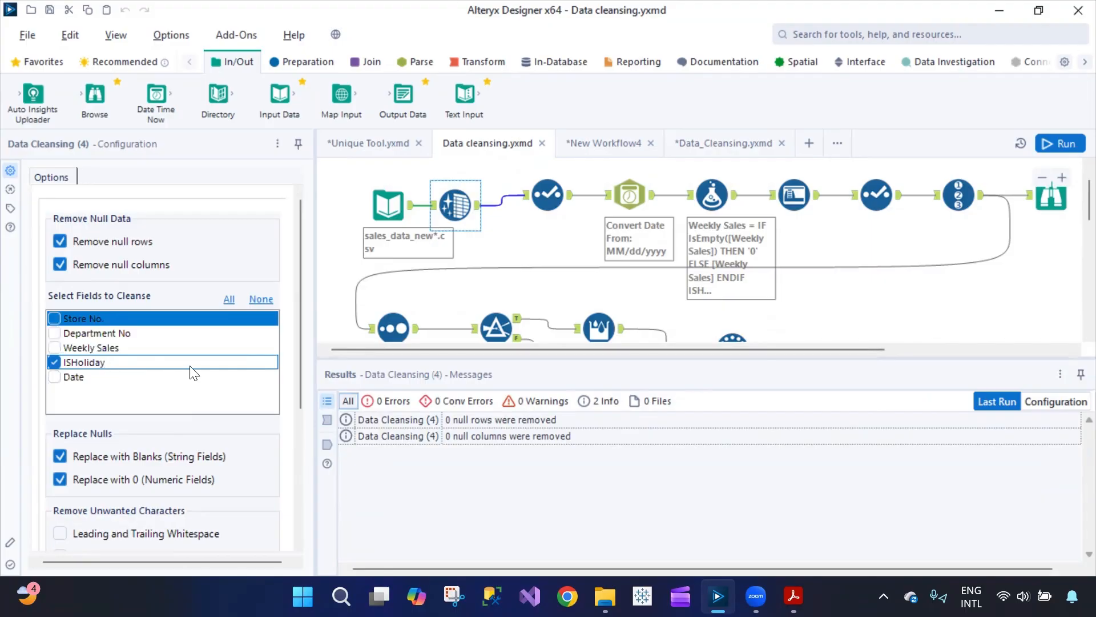
left_click(545, 193)
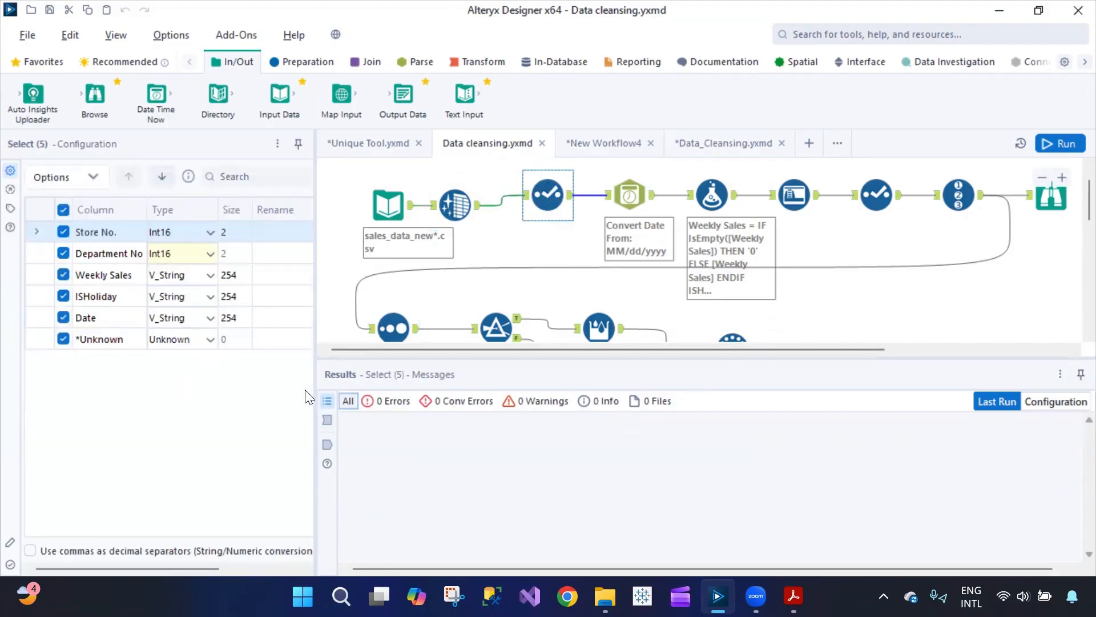
left_click(628, 193)
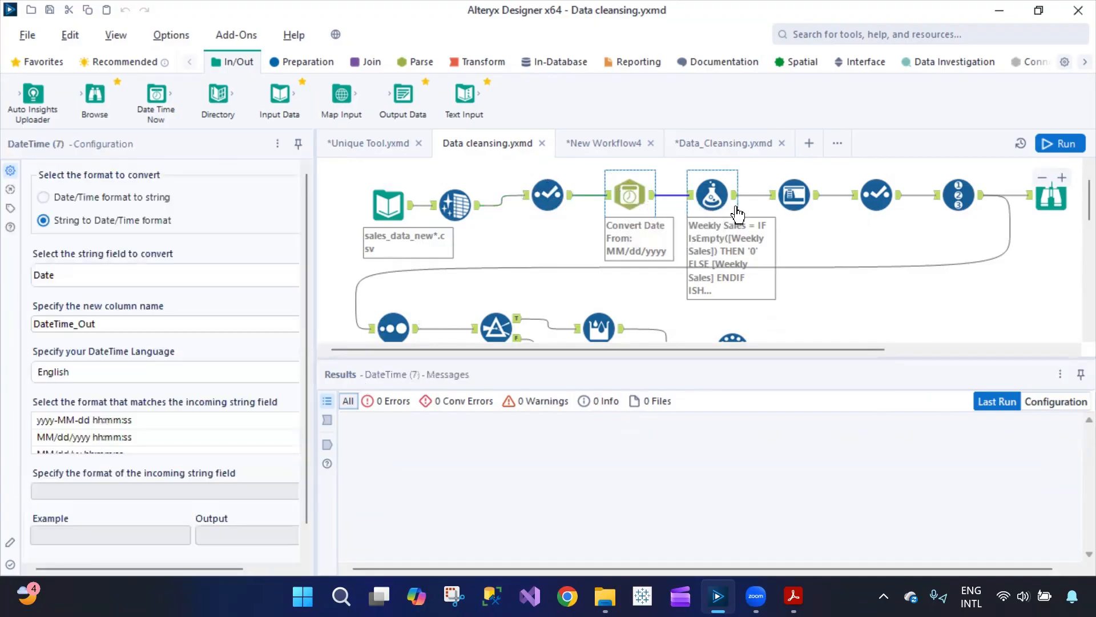
left_click(706, 195)
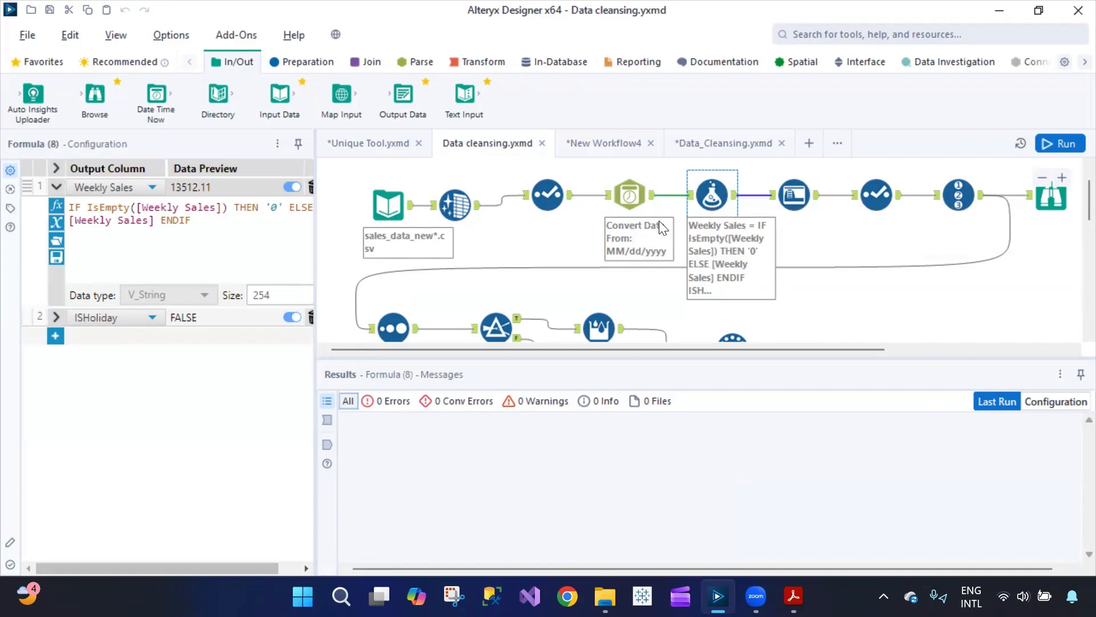
left_click(794, 195)
left_click(605, 142)
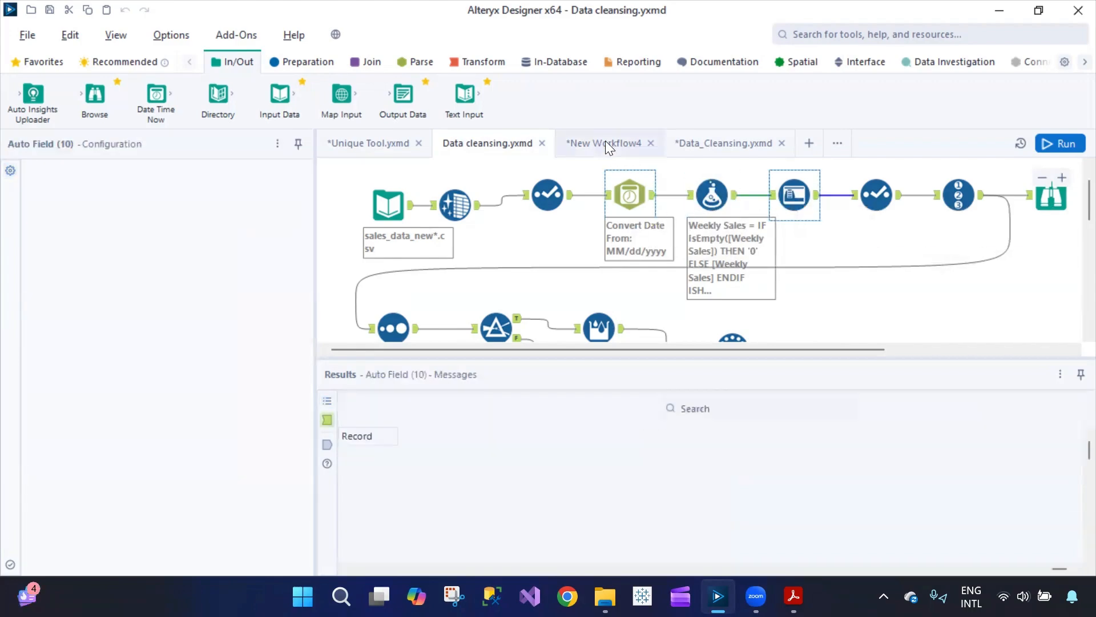
left_click(736, 141)
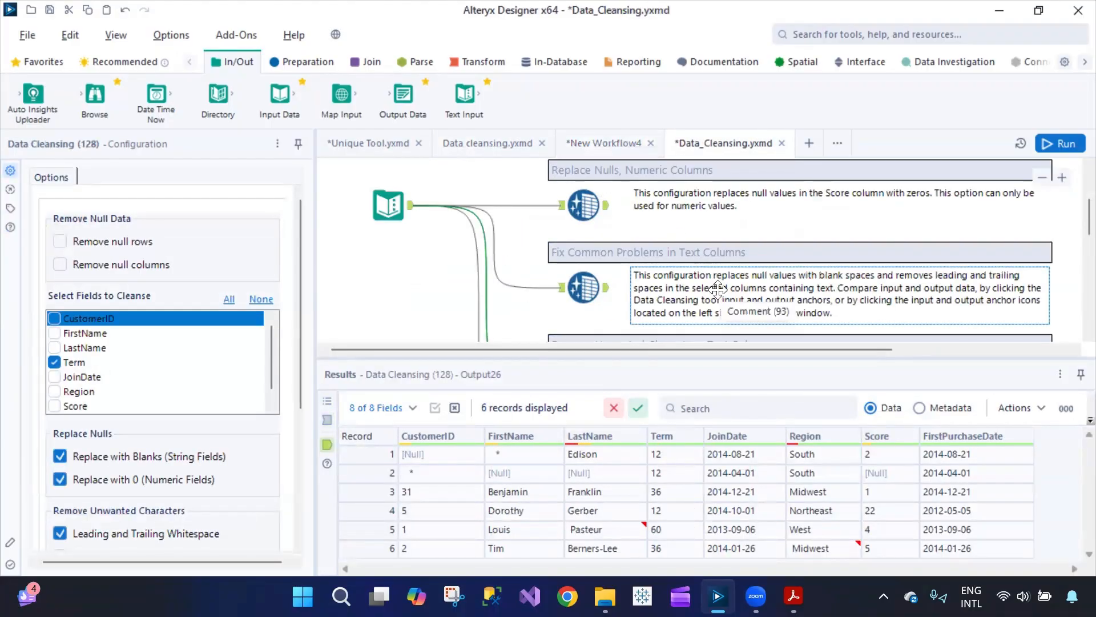
scroll(718, 289, "up", 2)
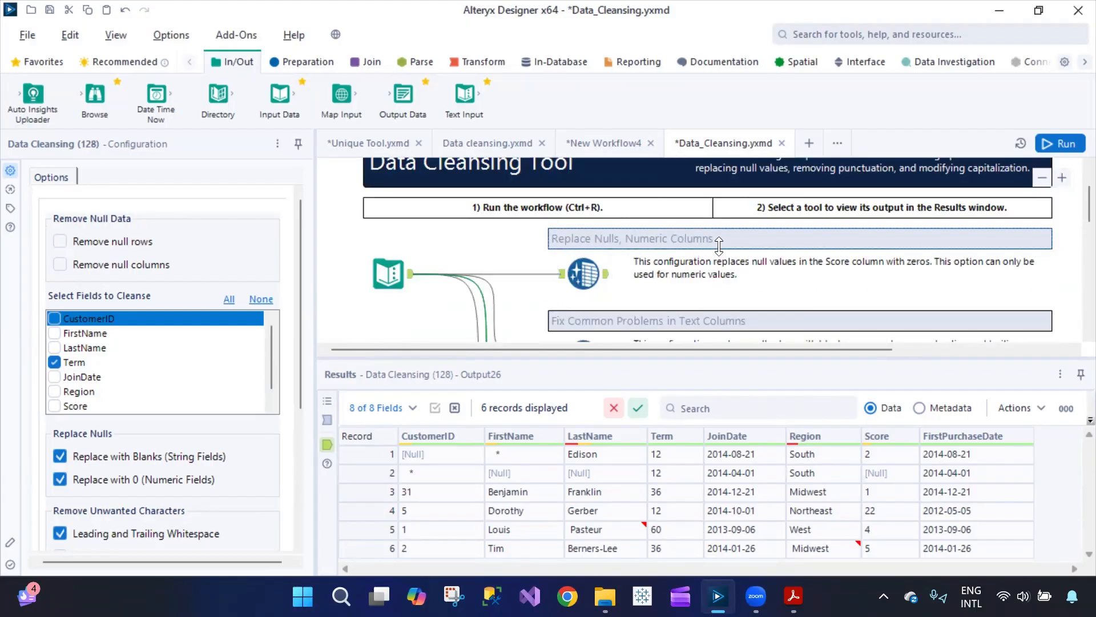
scroll(719, 258, "down", 3)
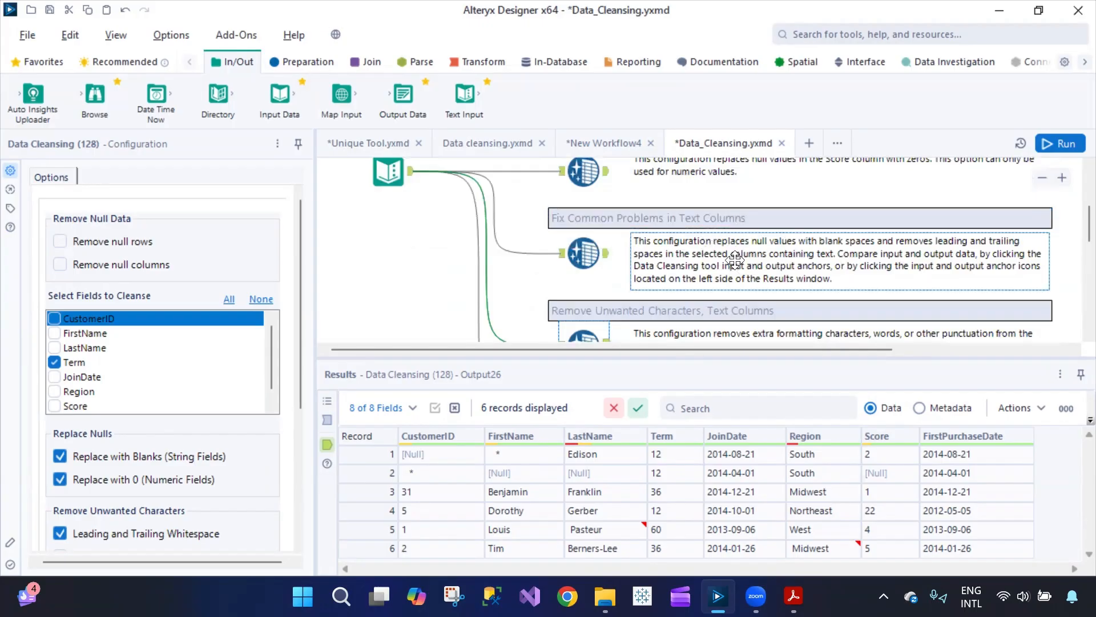
scroll(831, 265, "down", 2)
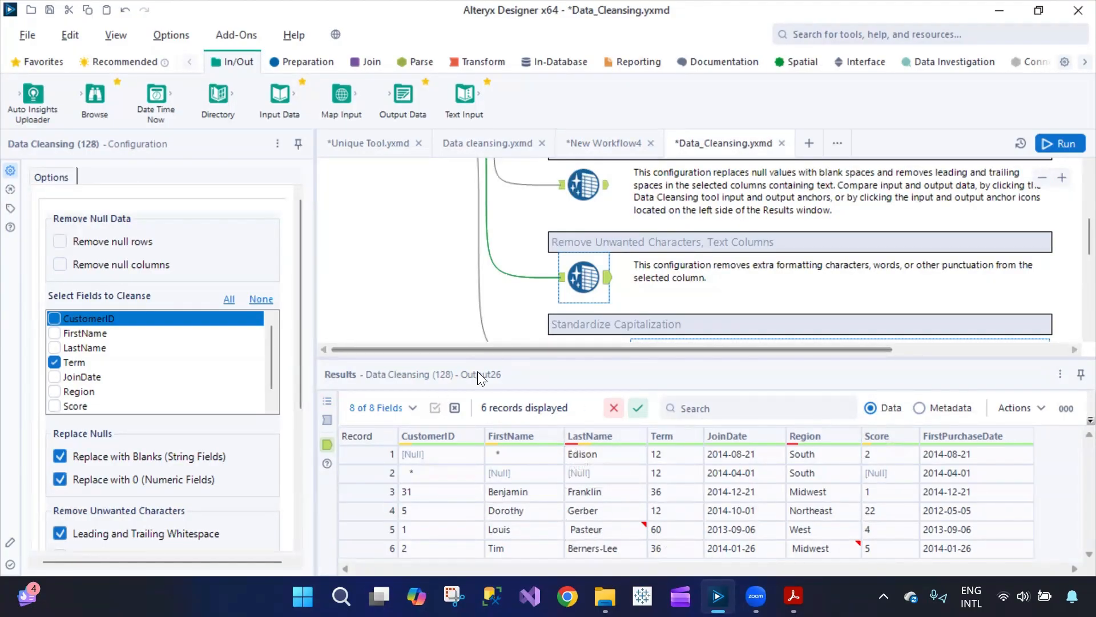
left_click(591, 147)
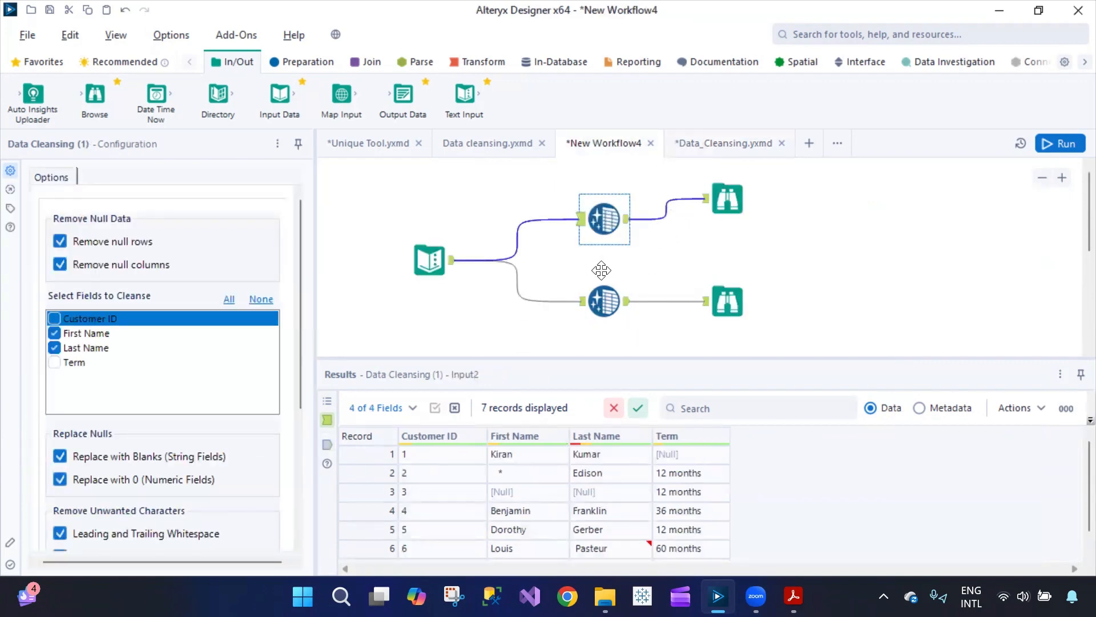
- Add an Input Data tool above the Text Input reading Sheet1 of demo_sales.xlsx
left_click(425, 260)
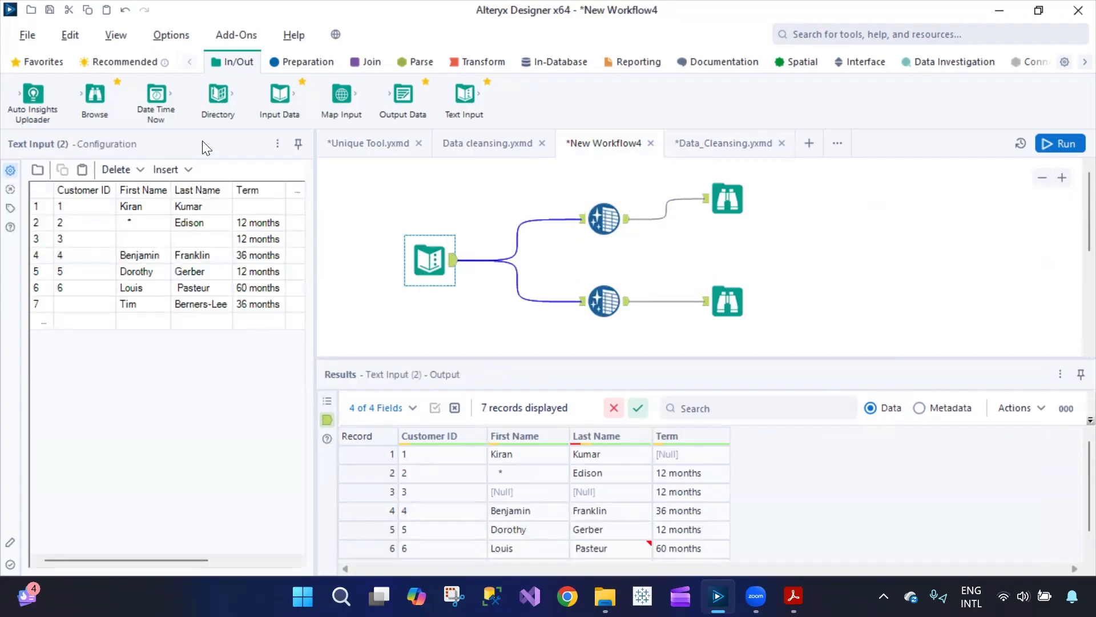
left_click_drag(279, 94, 438, 190)
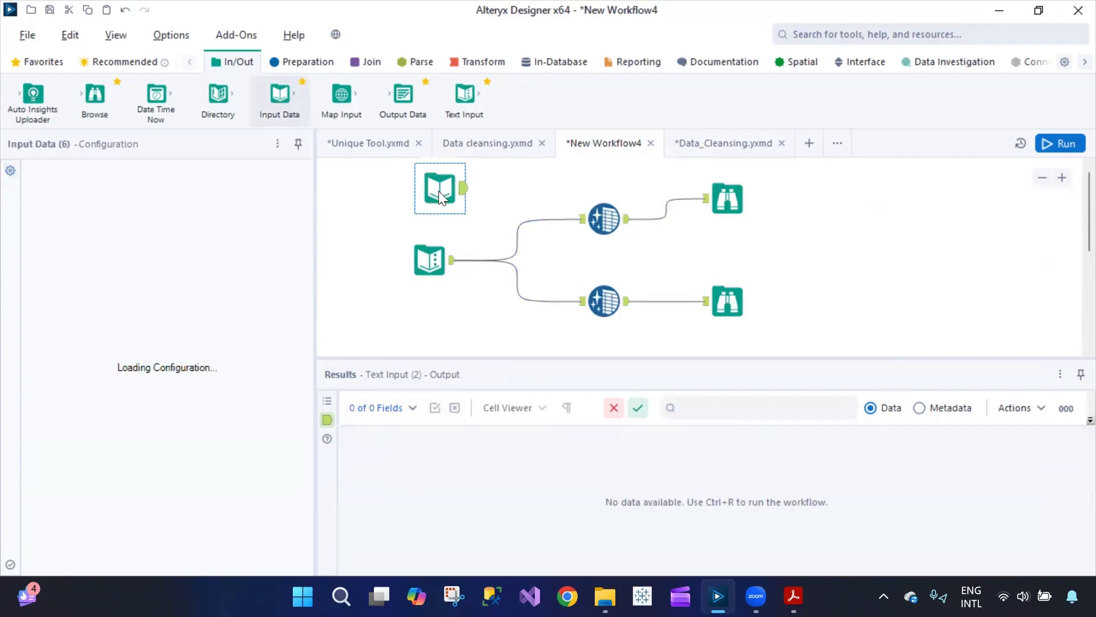
left_click(233, 208)
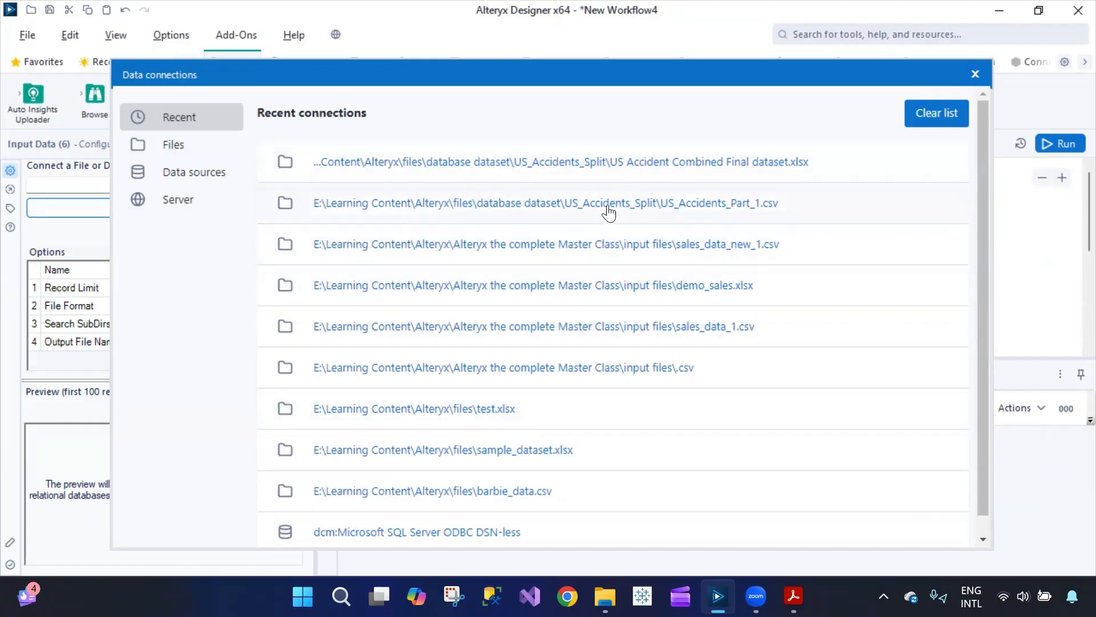
left_click(604, 303)
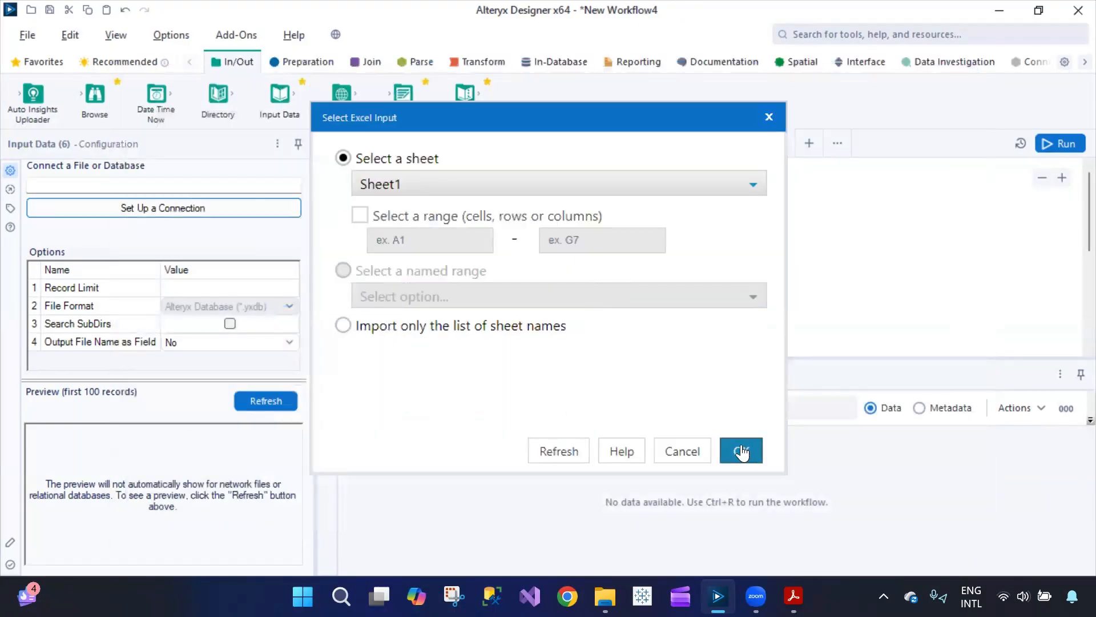
left_click(742, 453)
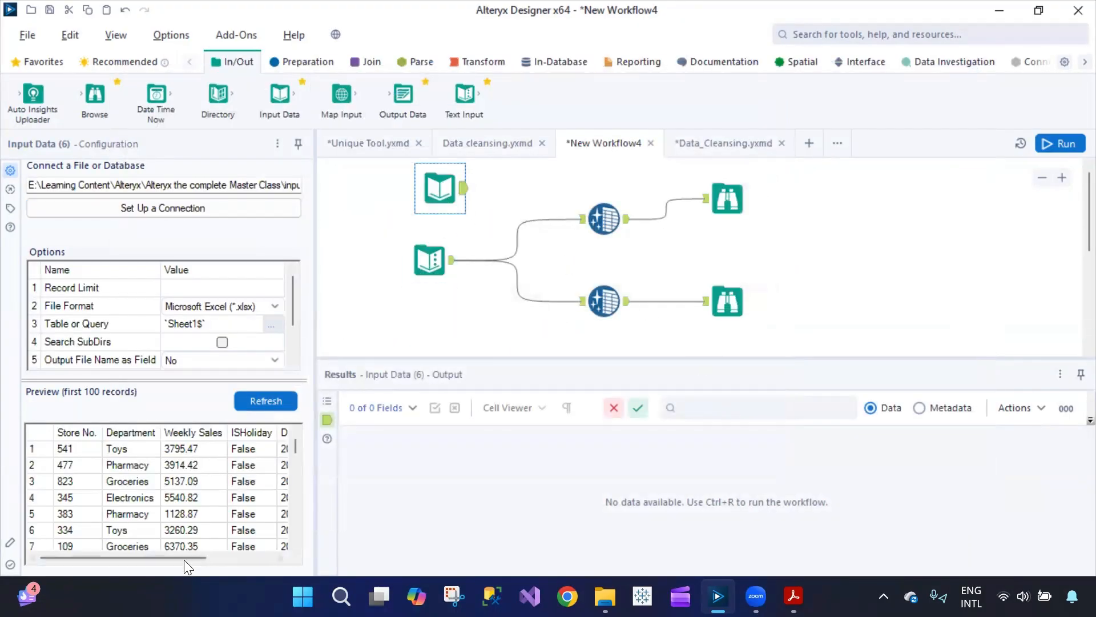
mouse_move(162, 555)
left_mouse_down()
mouse_move(240, 562)
mouse_move(142, 550)
left_mouse_up()
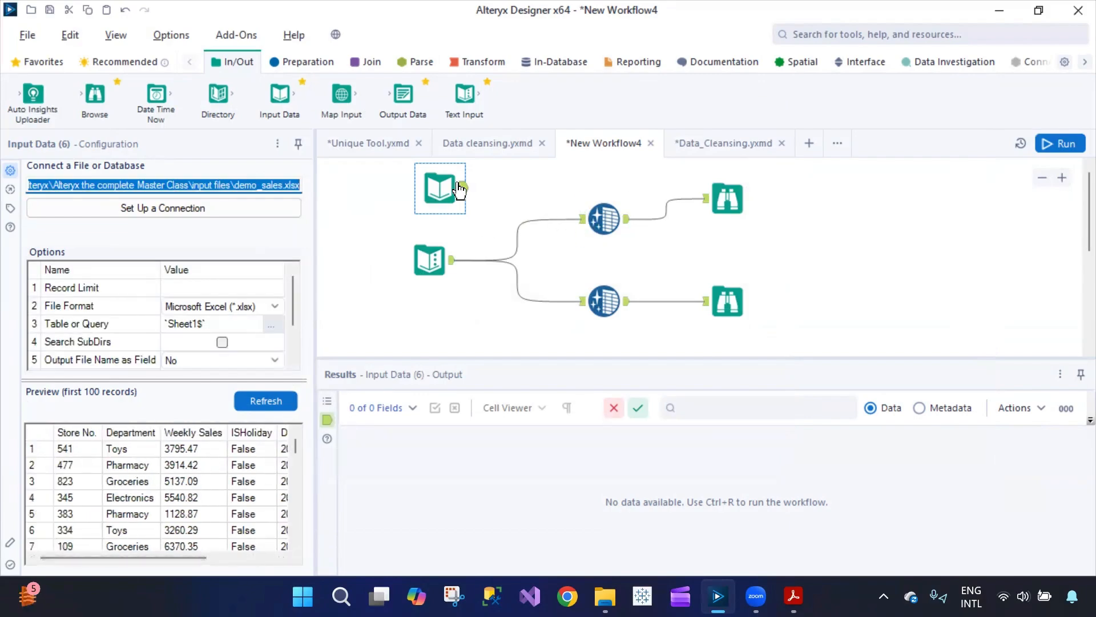
left_click(304, 62)
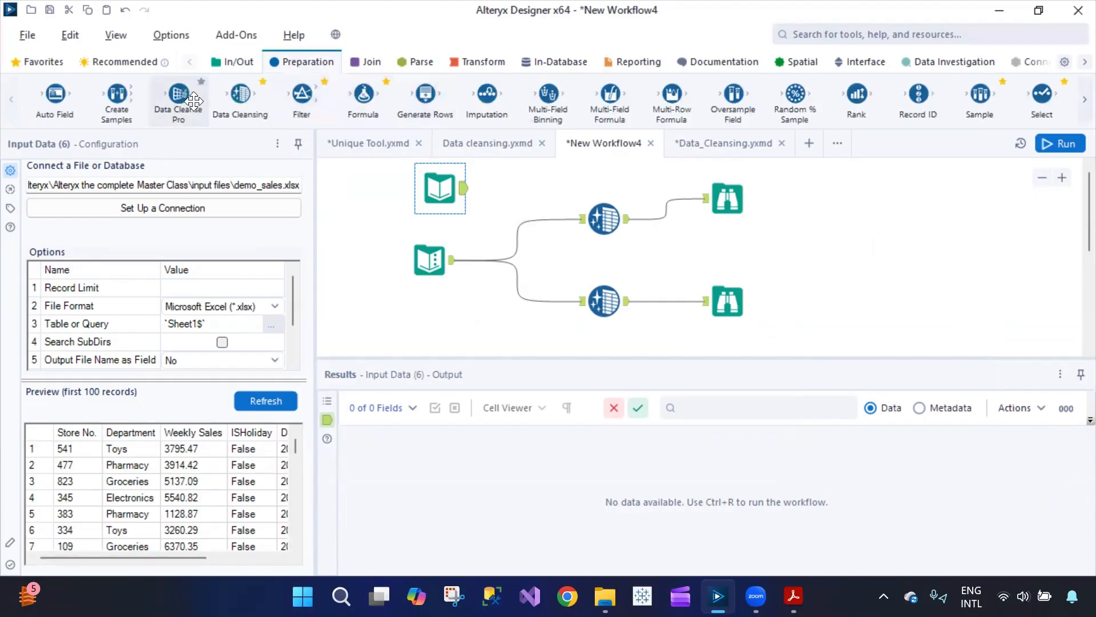
- Add a Data Cleansing tool after the demo_sales input that cleanses only Weekly Sales
left_click_drag(240, 94, 542, 188)
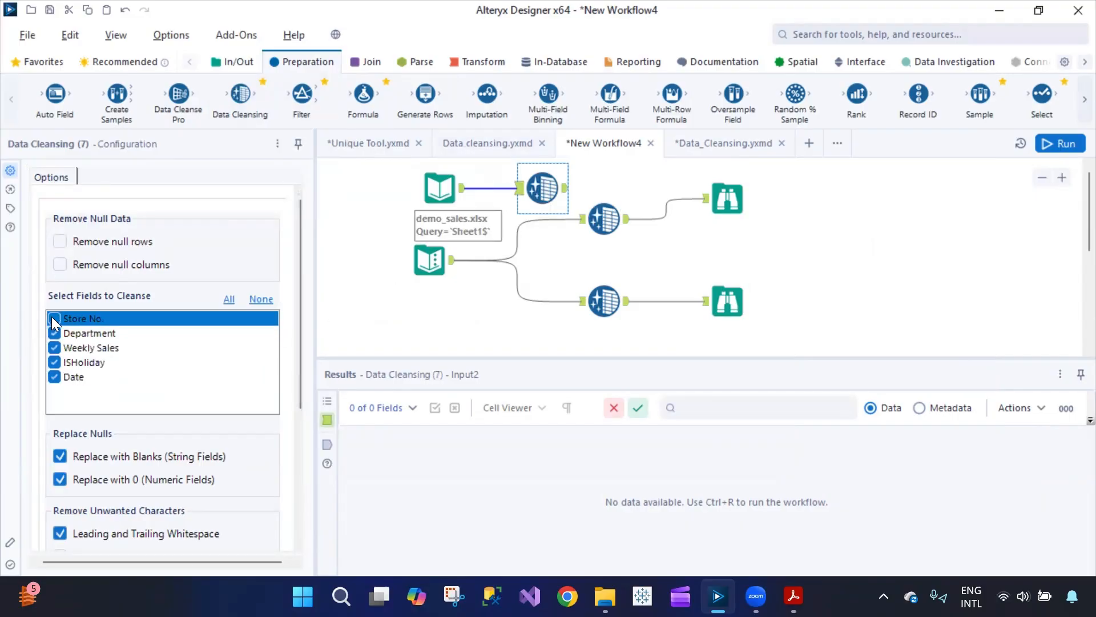
left_click(261, 299)
left_click(54, 348)
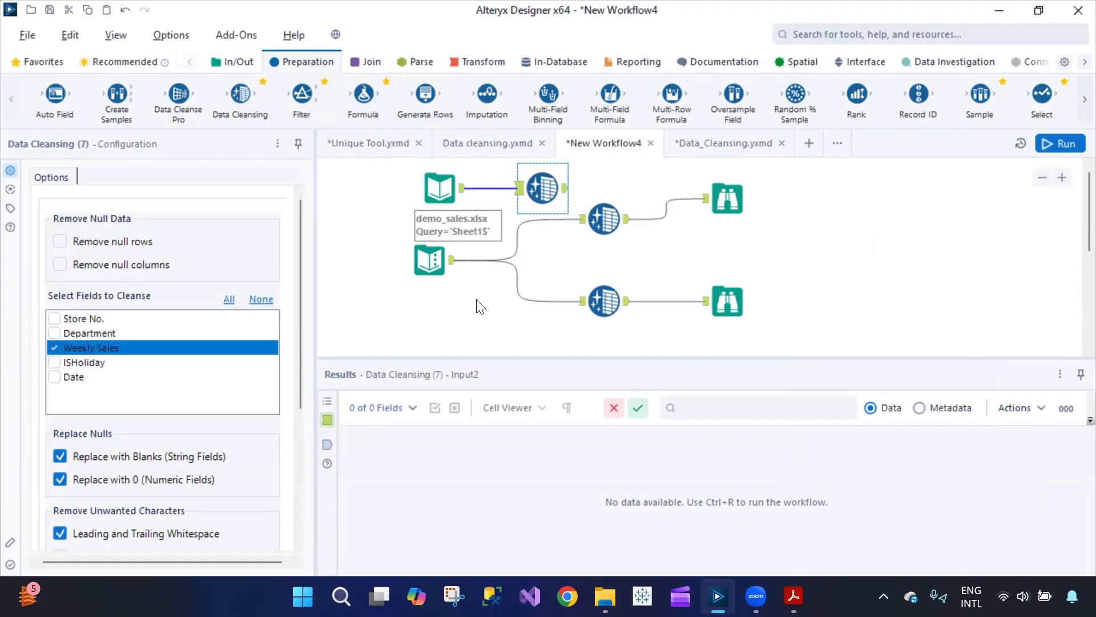
scroll(180, 484, "down", 5)
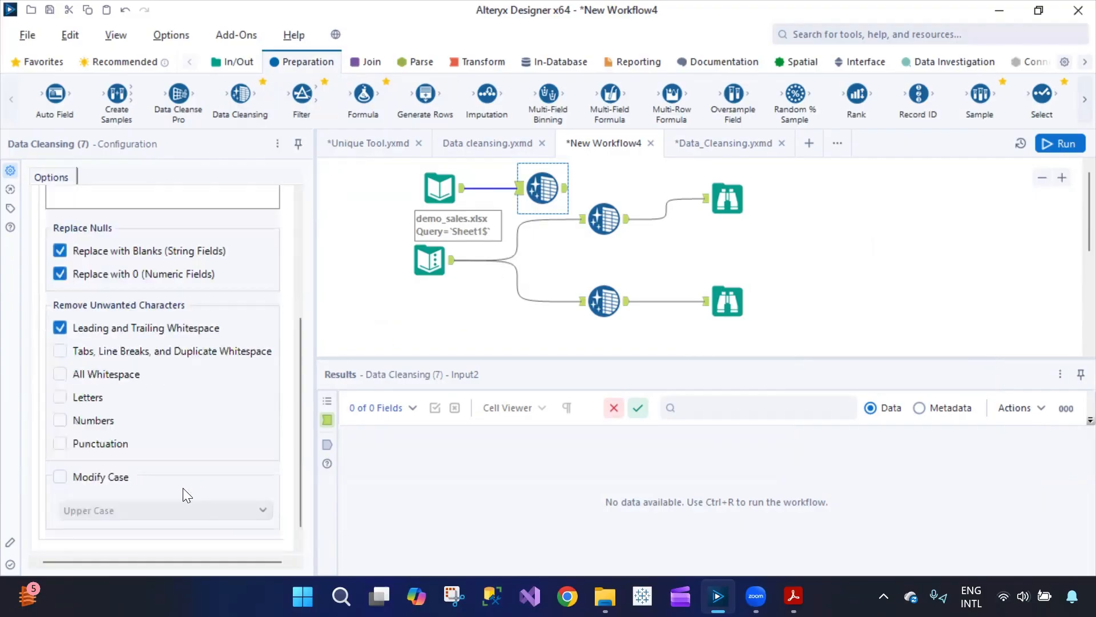
scroll(183, 488, "up", 5)
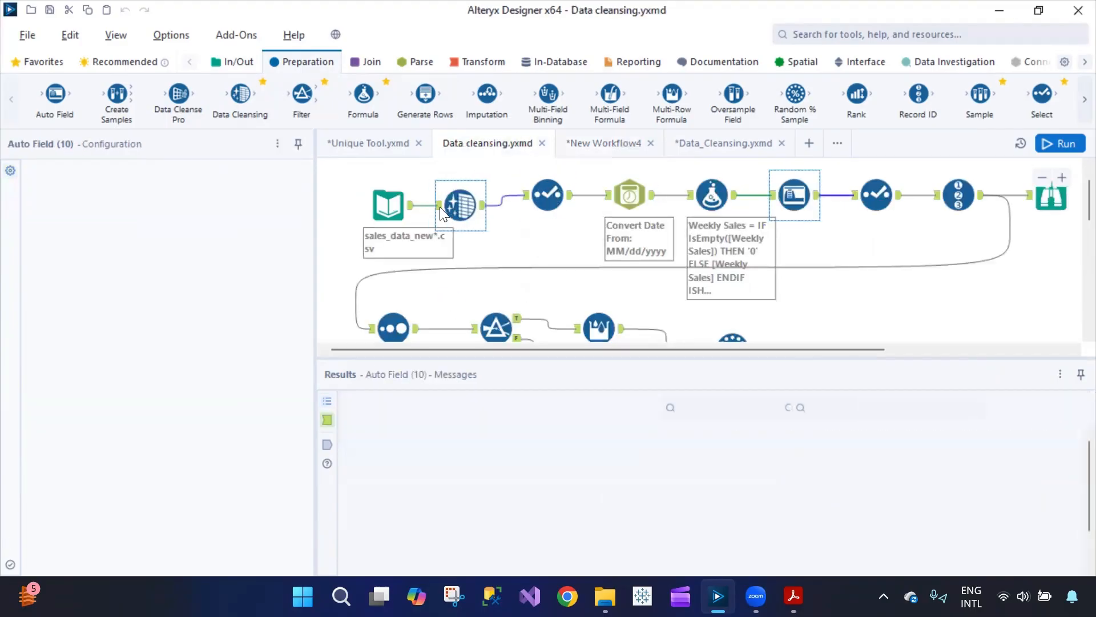
- Check the example workflow's cleansing settings for reference, then return to New Workflow4
left_click(442, 213)
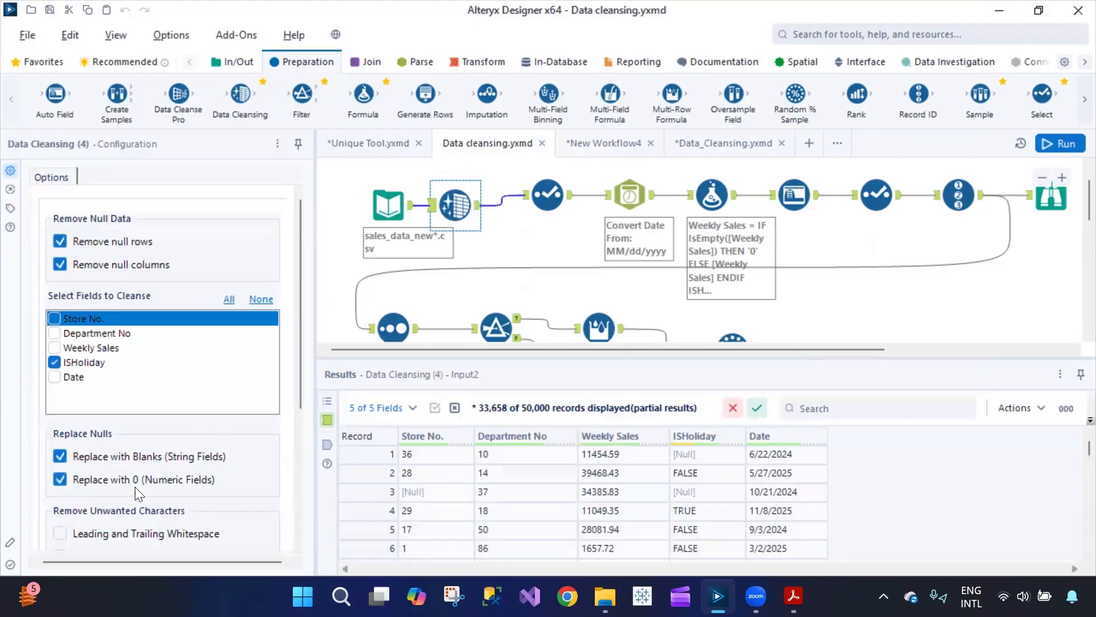
scroll(143, 483, "down", 4)
scroll(137, 478, "up", 2)
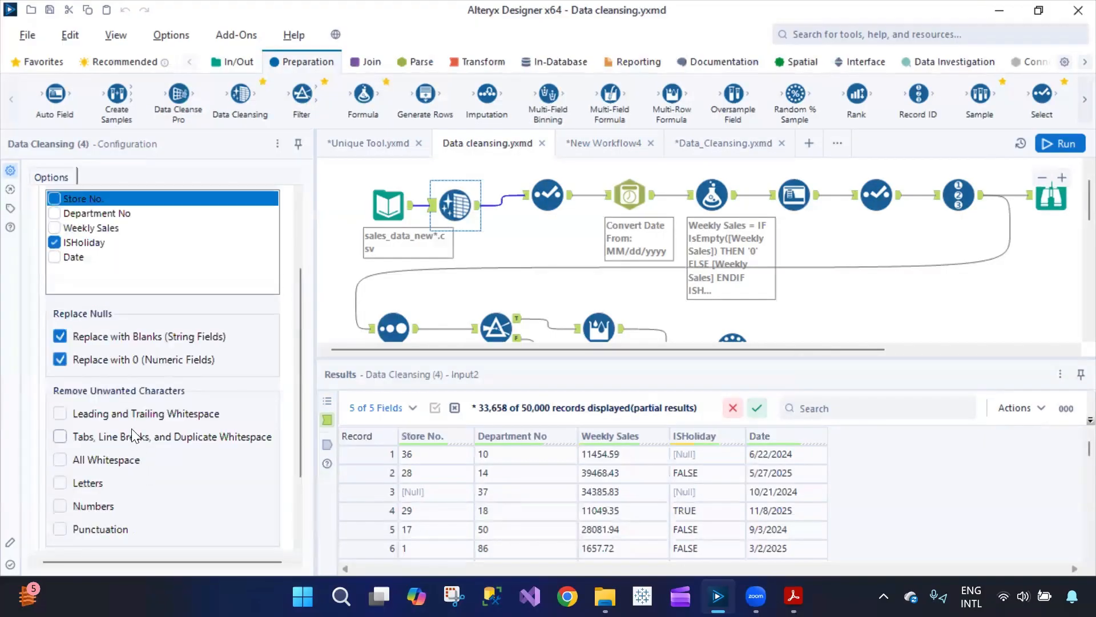
left_click(595, 143)
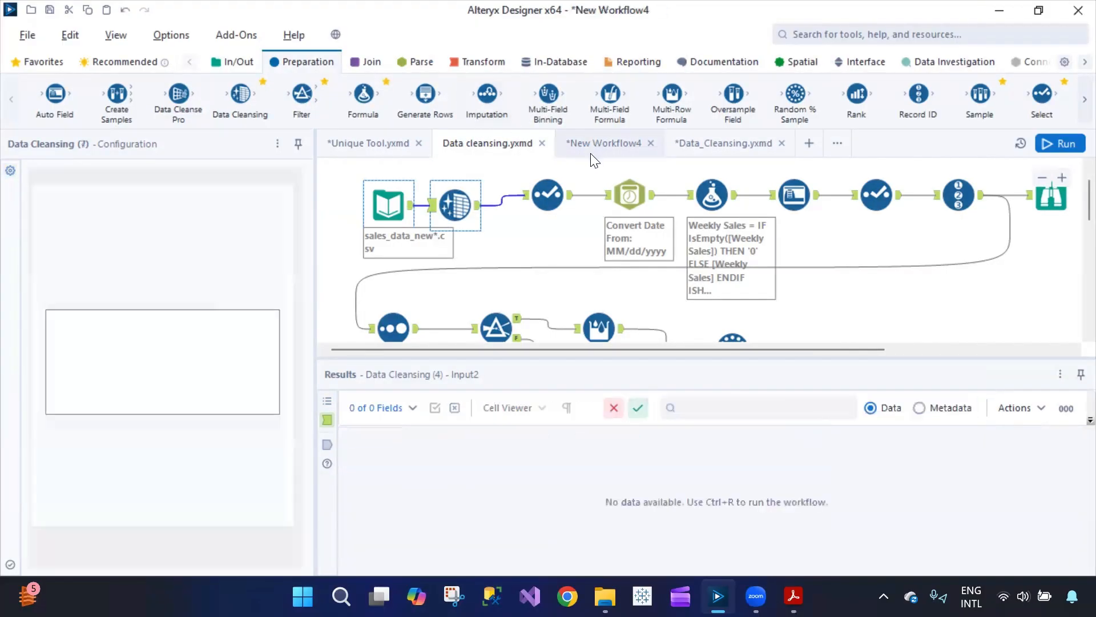
scroll(144, 515, "down", 2)
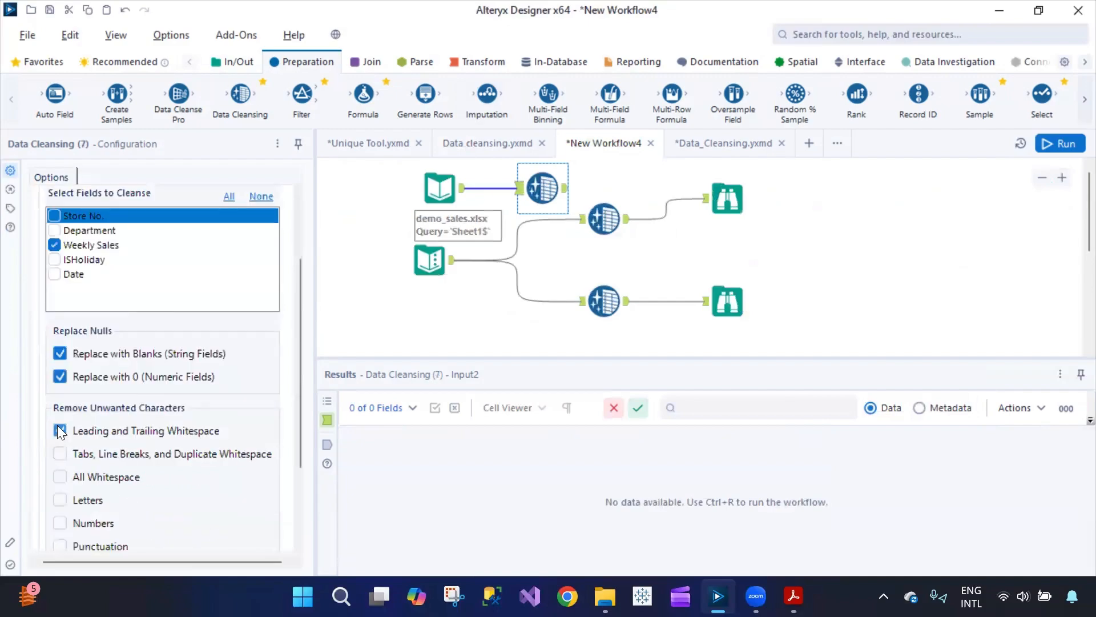
scroll(144, 448, "down", 2)
scroll(143, 448, "up", 4)
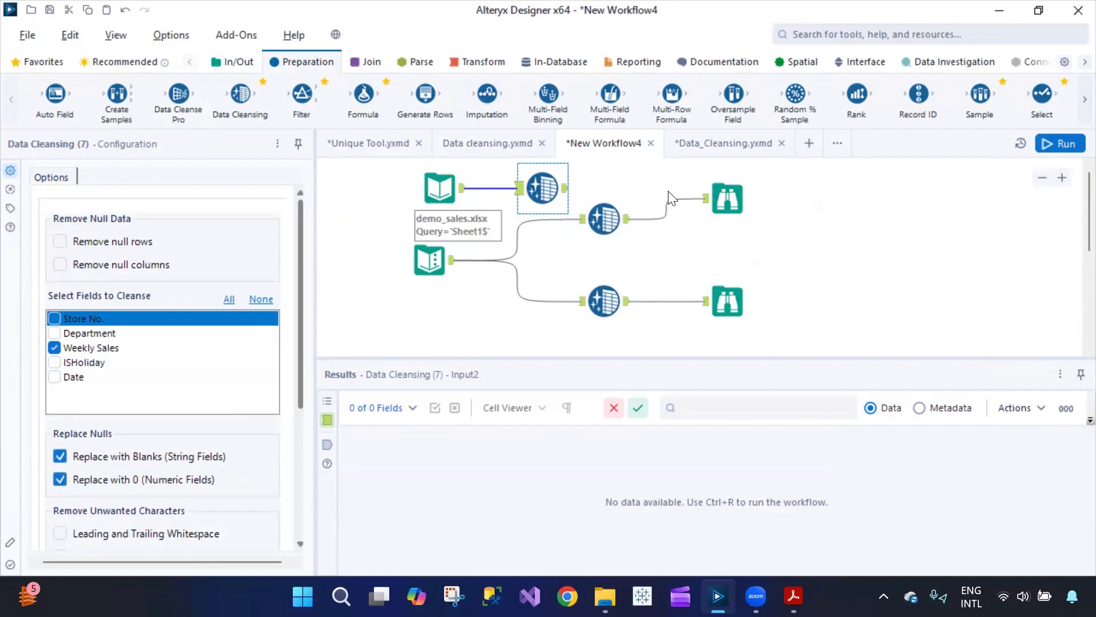
left_click_drag(545, 191, 412, 286)
scroll(484, 283, "up", 5)
scroll(486, 288, "down", 3)
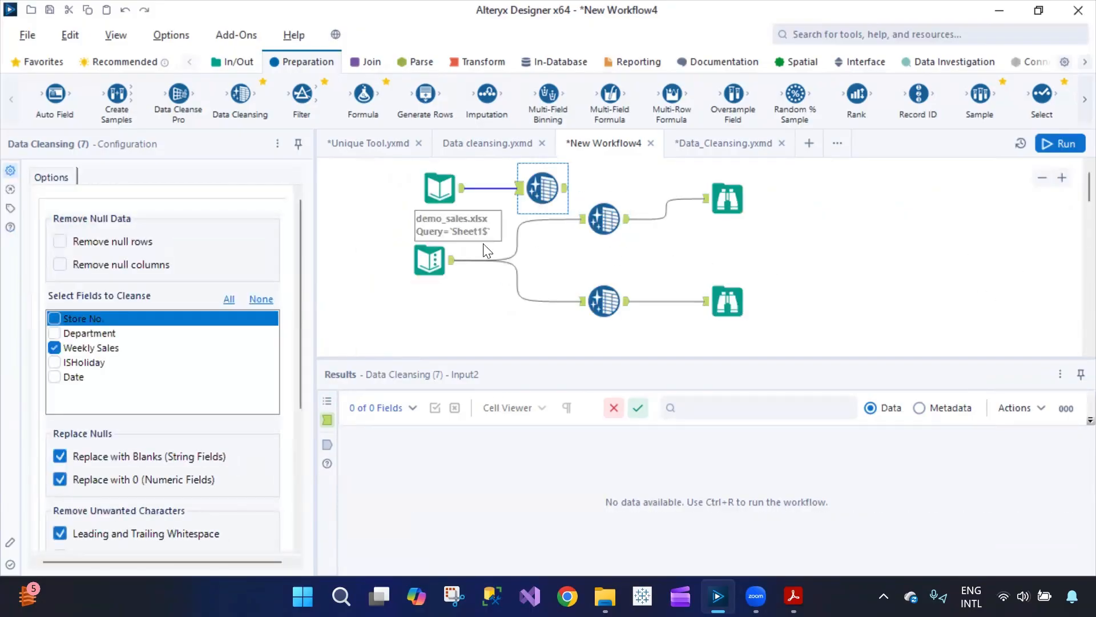
- Connect a new Browse to the demo_sales cleansing output and rearrange the Browse tools
left_click(231, 61)
left_click_drag(94, 98, 852, 212)
left_click_drag(565, 188, 828, 209)
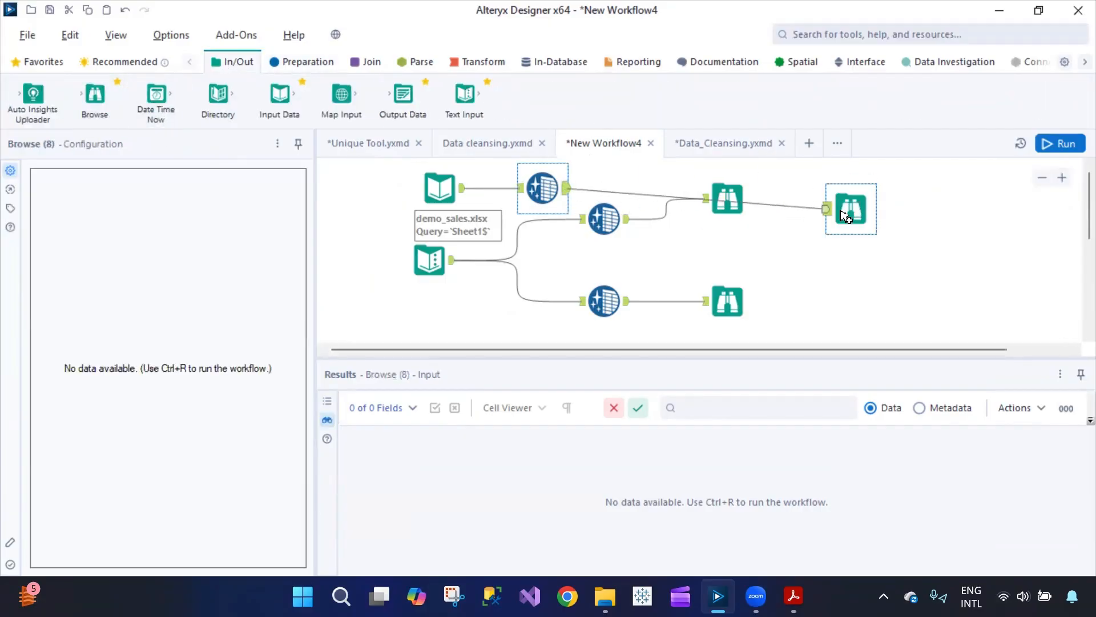
left_click_drag(730, 205, 781, 266)
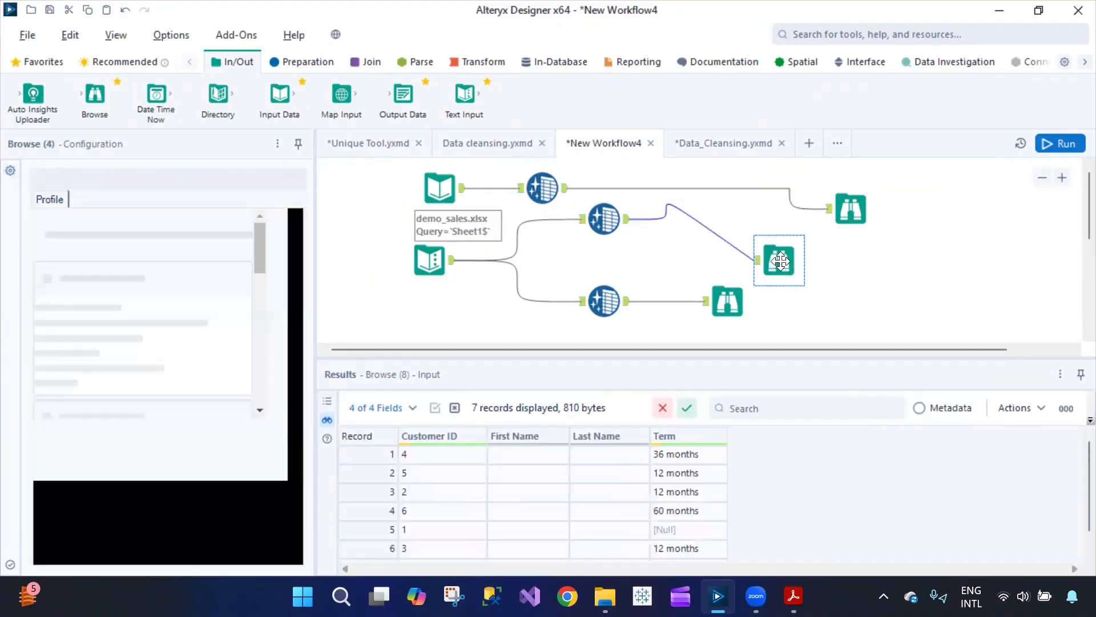
left_click_drag(734, 294, 724, 314)
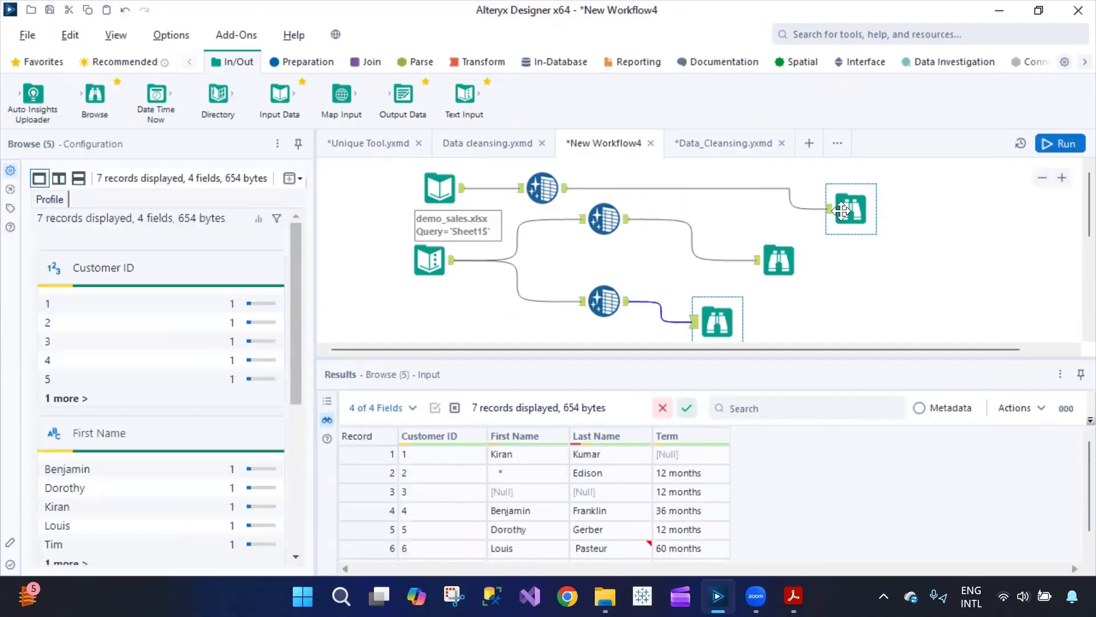
- Run the workflow and view the 5,000 cleansed demo_sales records
left_click(850, 210)
left_click(1058, 149)
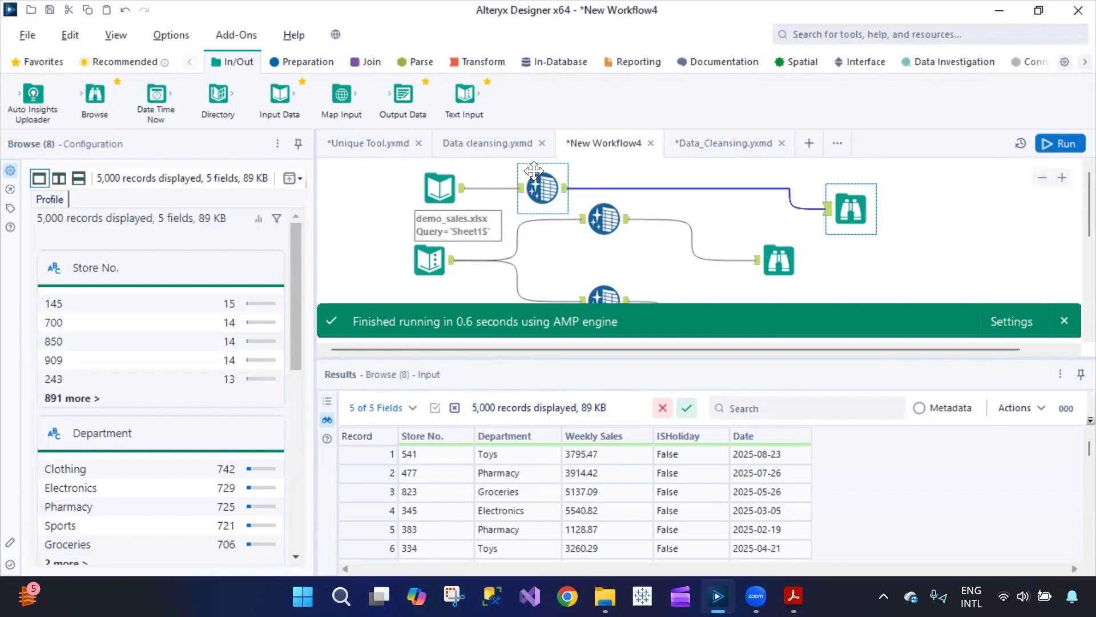
left_click(541, 184)
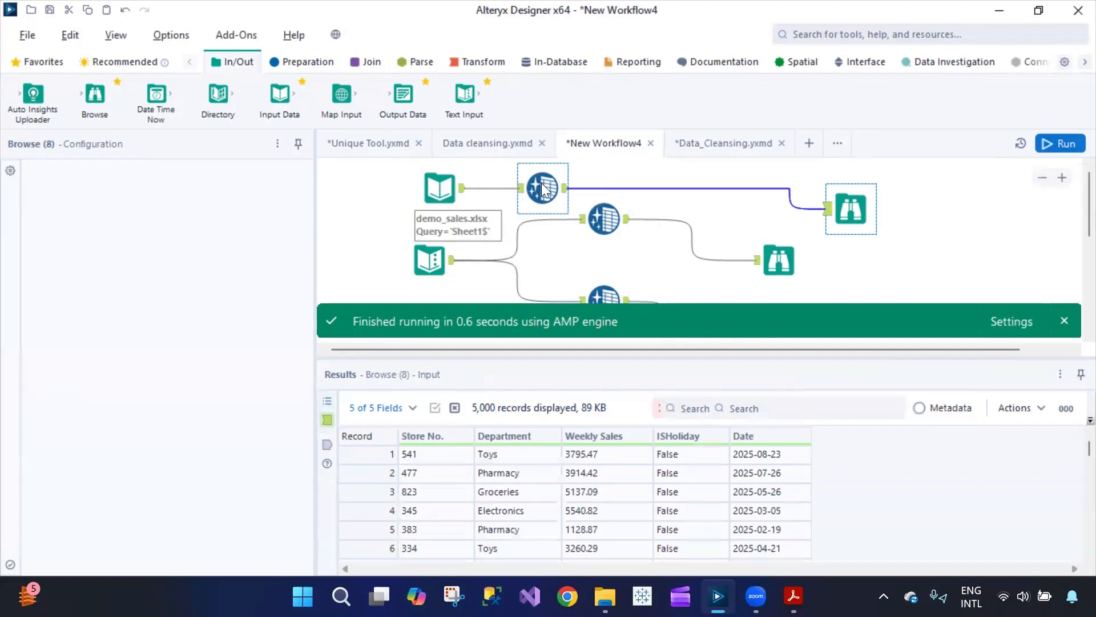
left_click(853, 210)
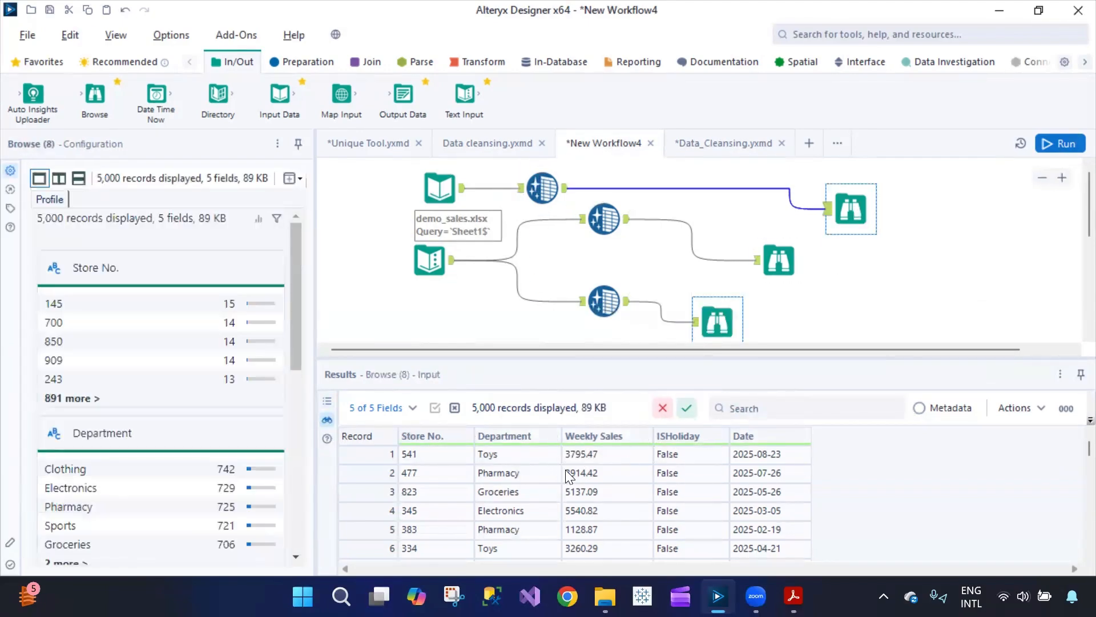
left_click(539, 187)
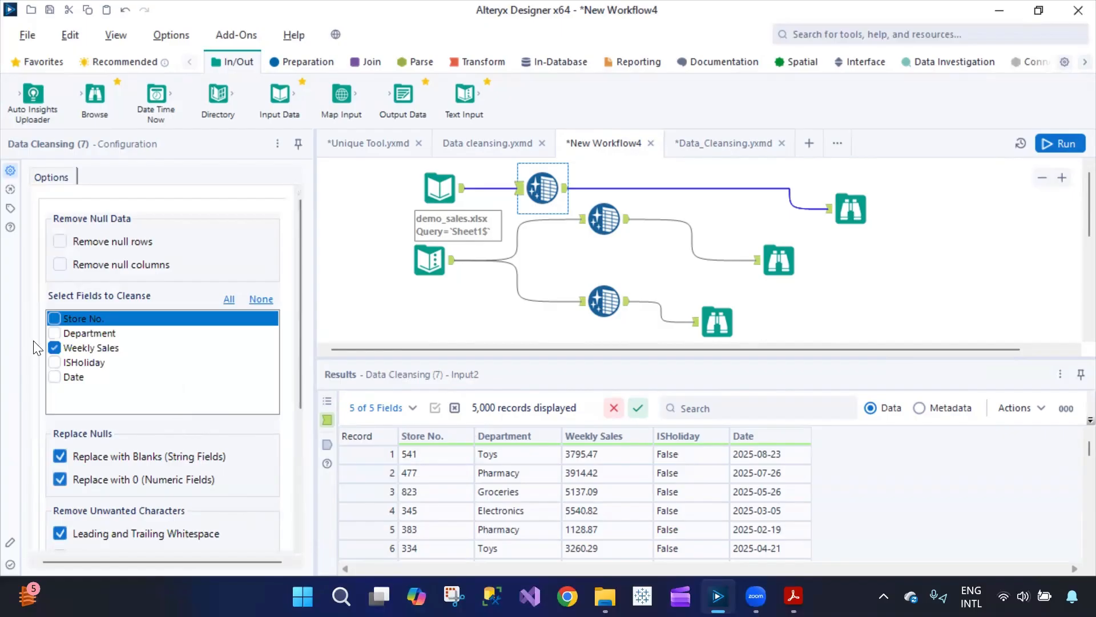
- Cleanse Department to Lower Case instead of Weekly Sales, rerun, and view values like toys
left_click(53, 346)
left_click(52, 335)
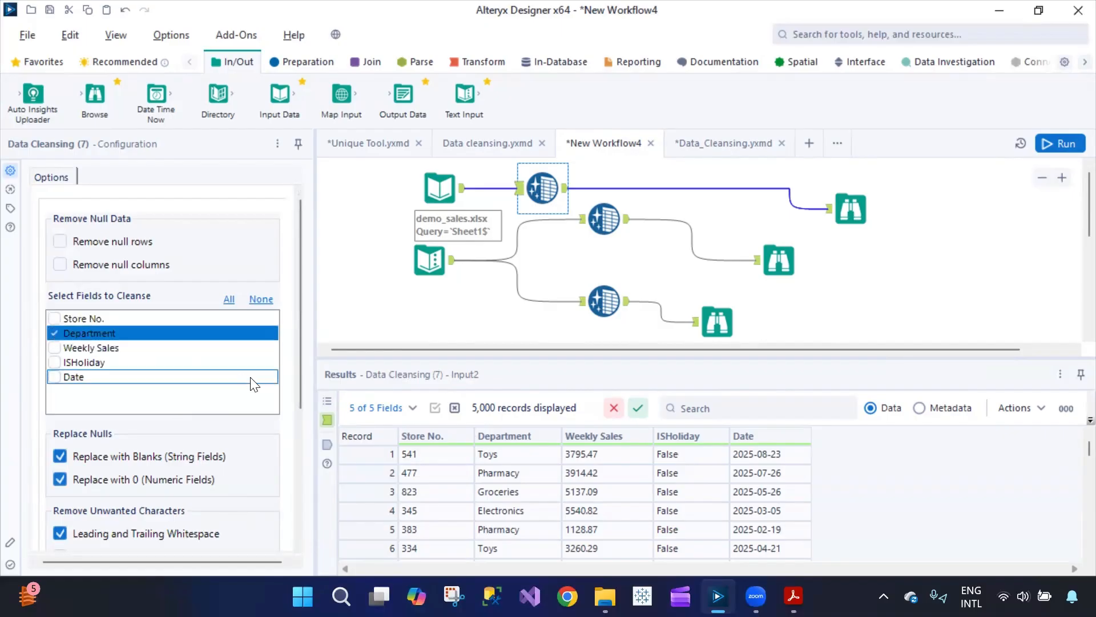
scroll(239, 392, "down", 3)
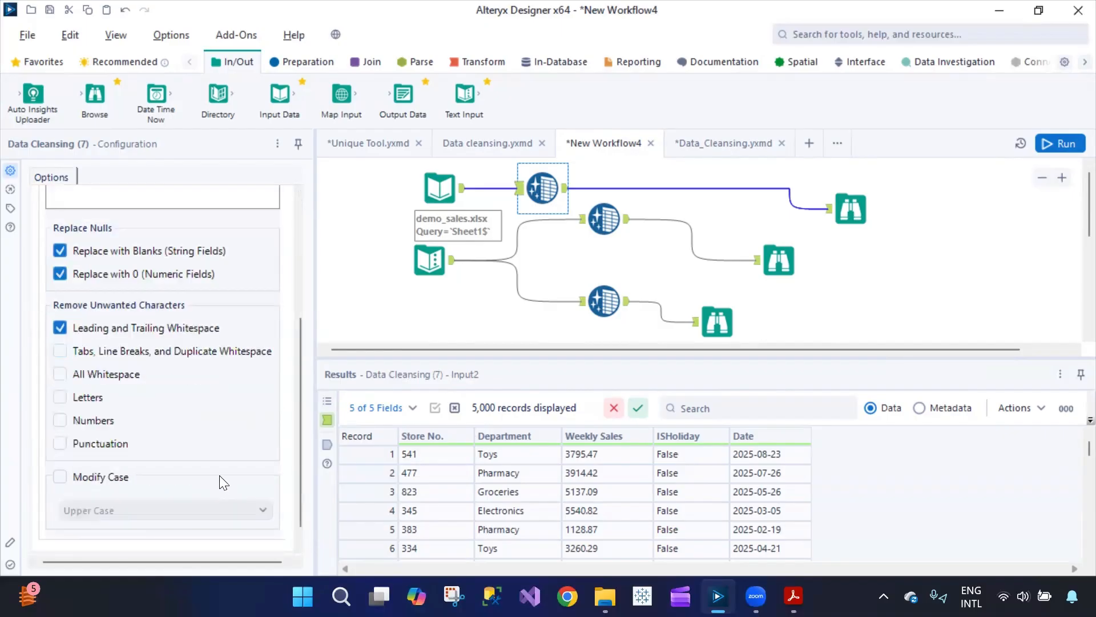
left_click(60, 459)
left_click(123, 494)
left_click(114, 540)
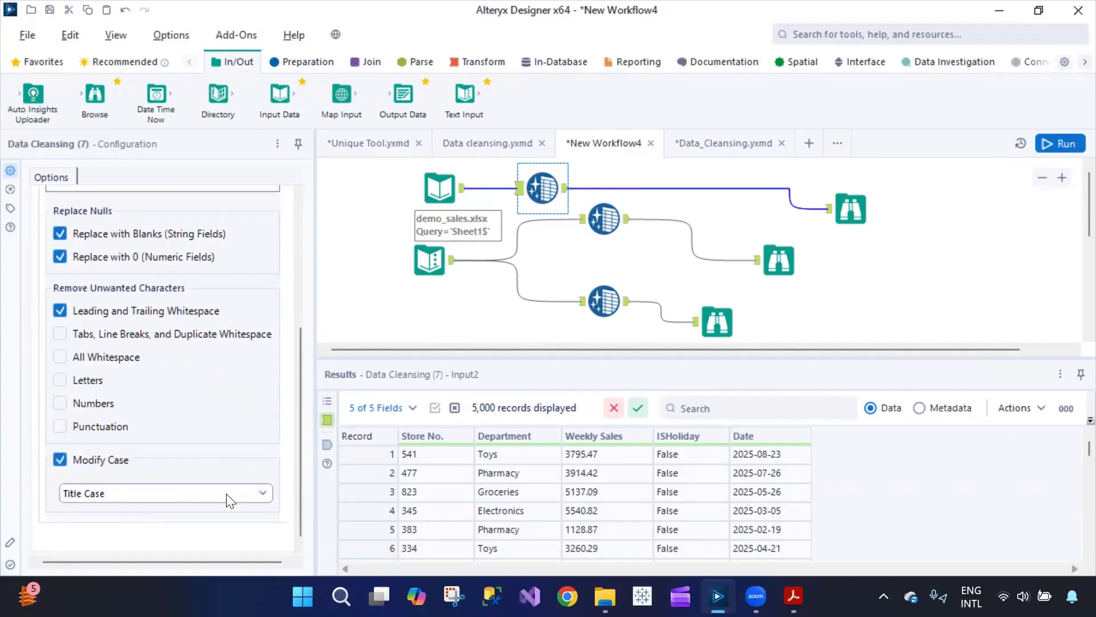
left_click(224, 493)
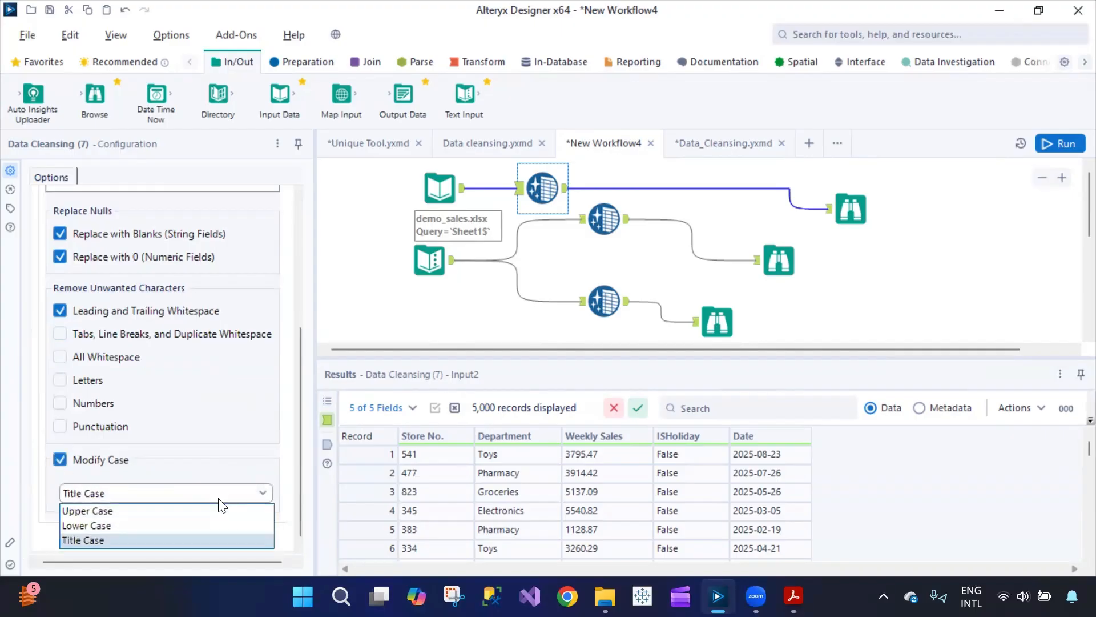
left_click(183, 523)
left_click(1061, 144)
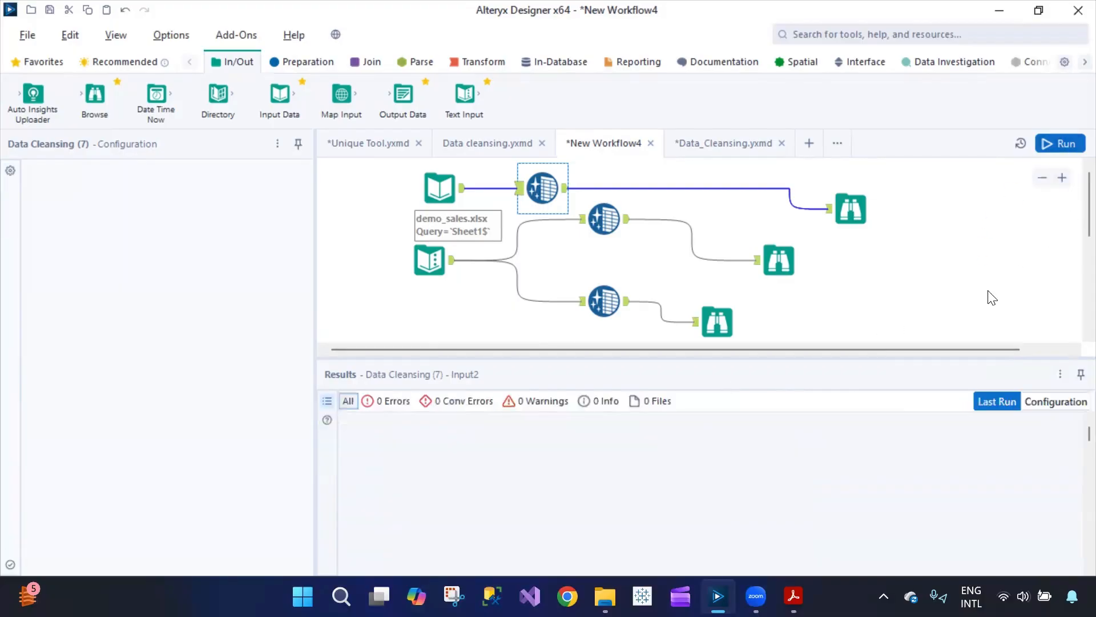
left_click(851, 209)
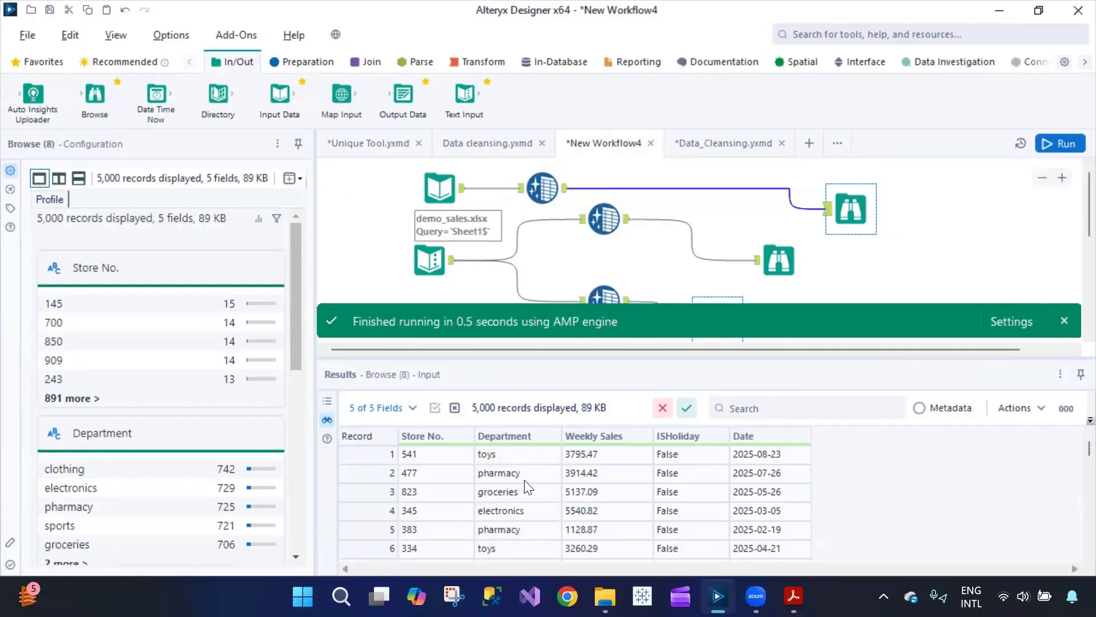
left_click(545, 192)
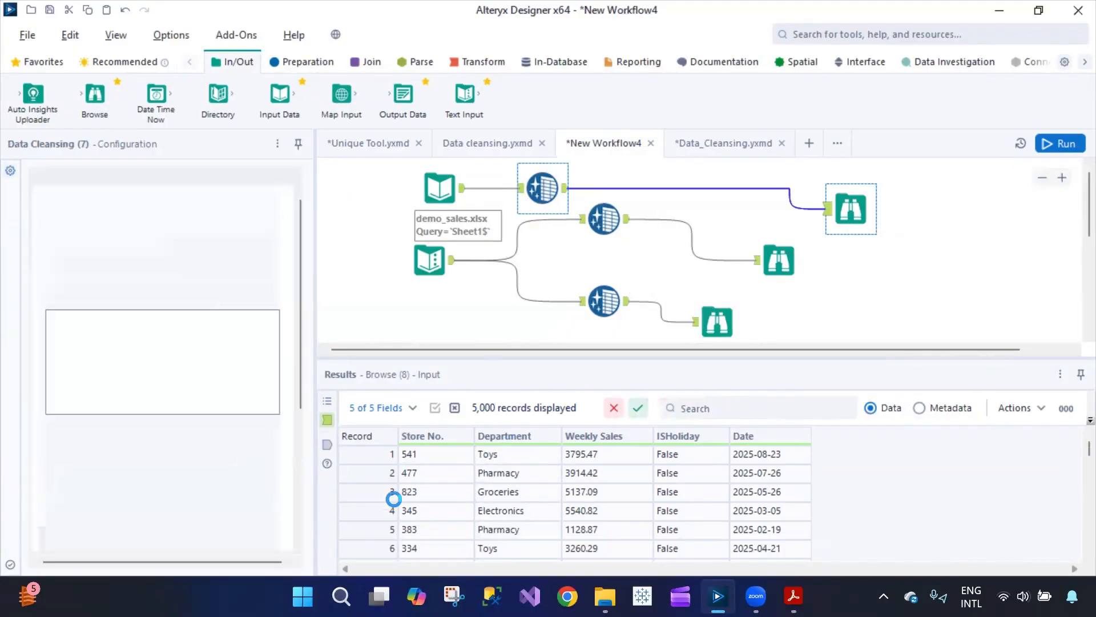
scroll(203, 519, "down", 4)
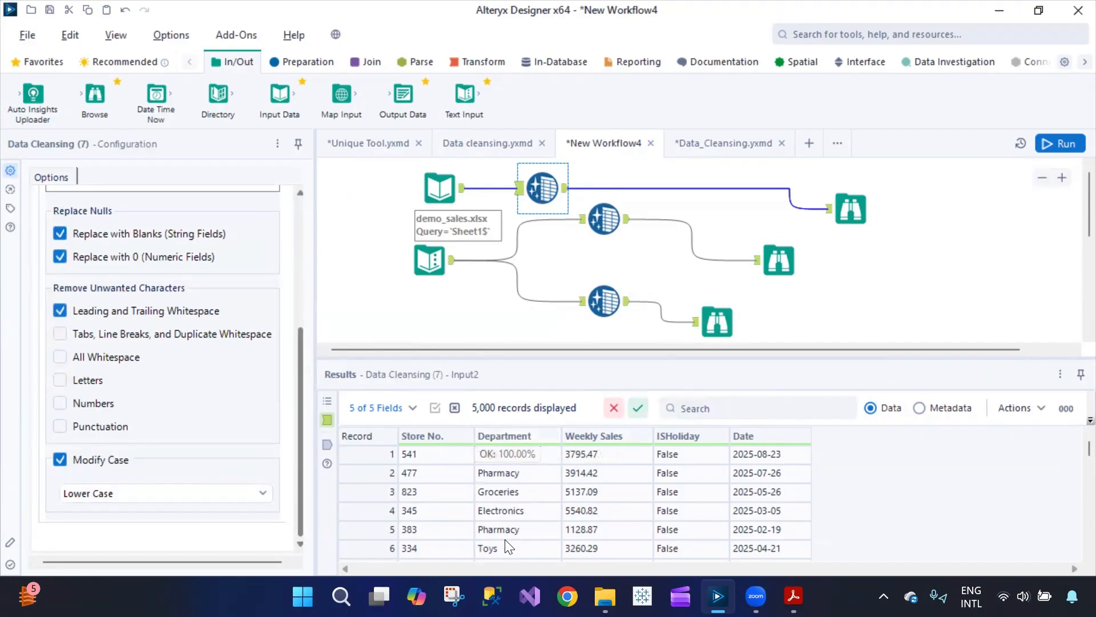
left_click(848, 222)
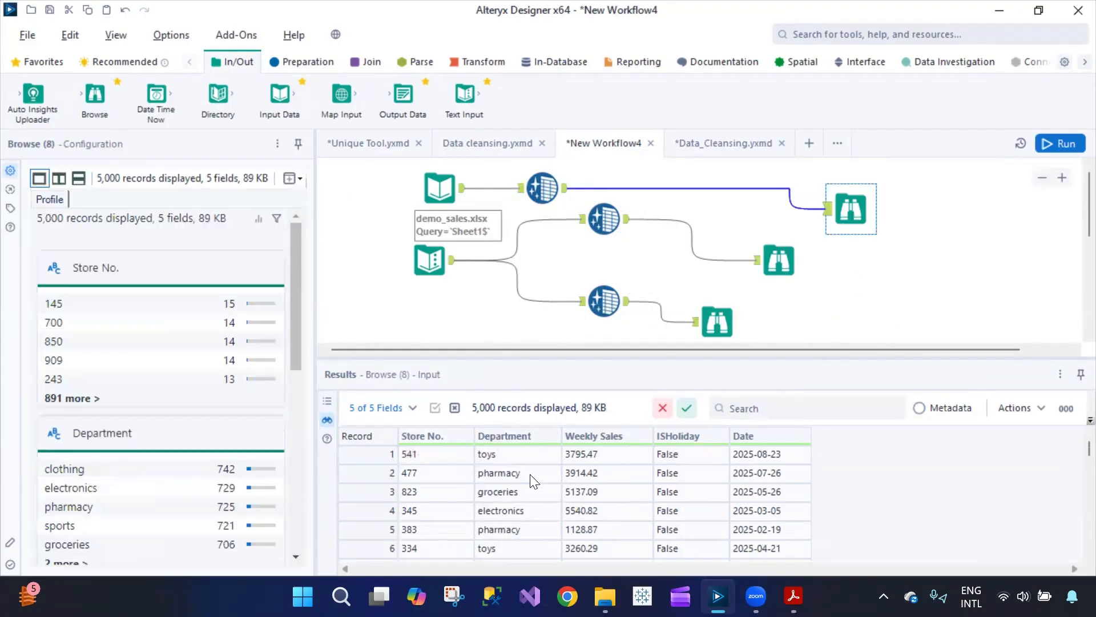
left_click(541, 200)
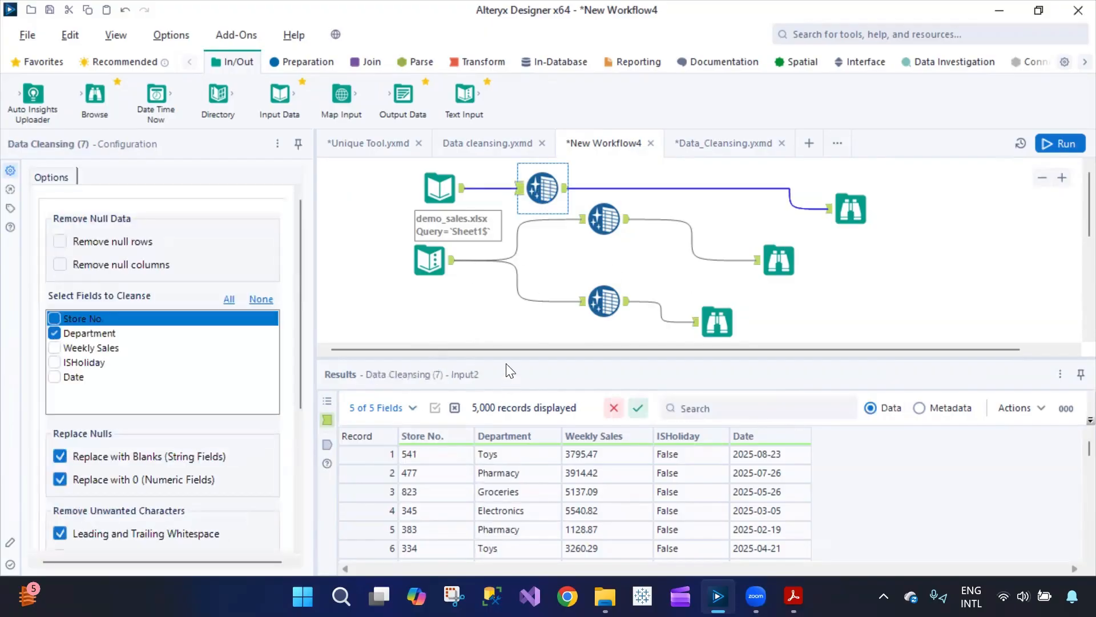